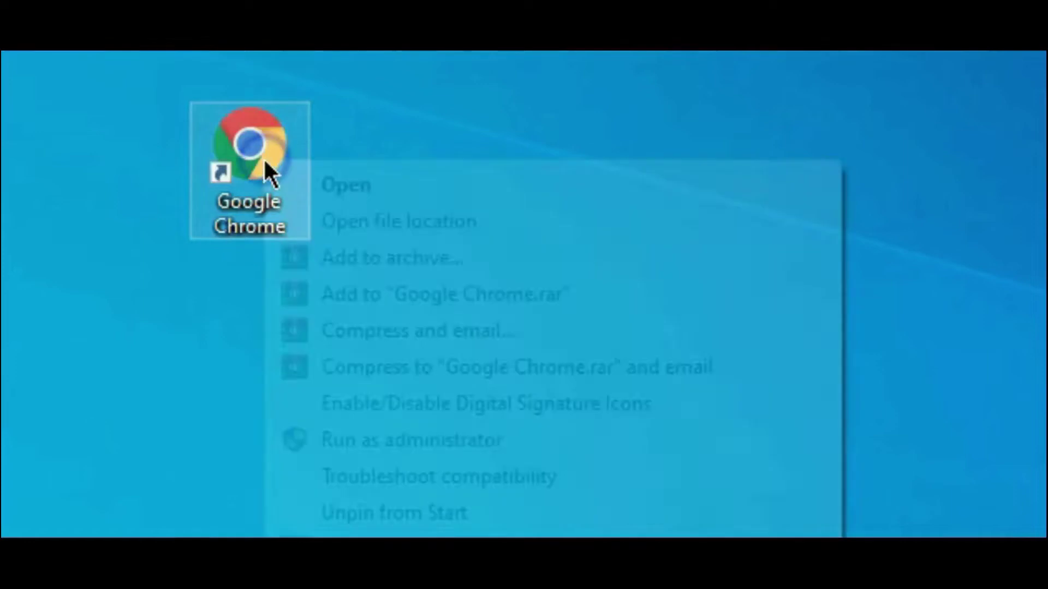
Step: Launch Chrome, go to google.com and search for DEEMECH
click(352, 178)
text(google.)
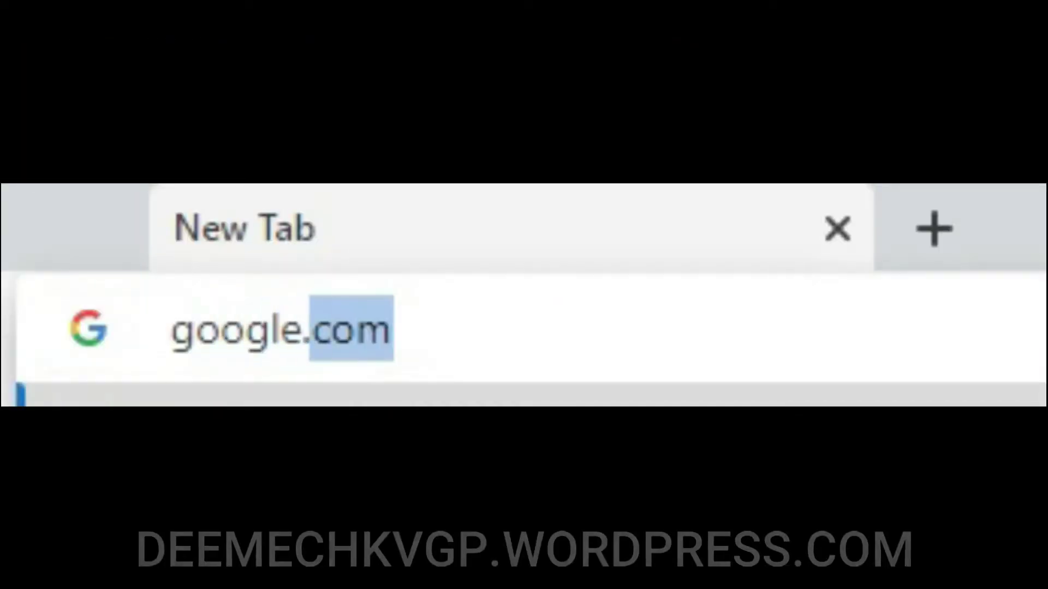
text(com)
key(Return)
text(DEE)
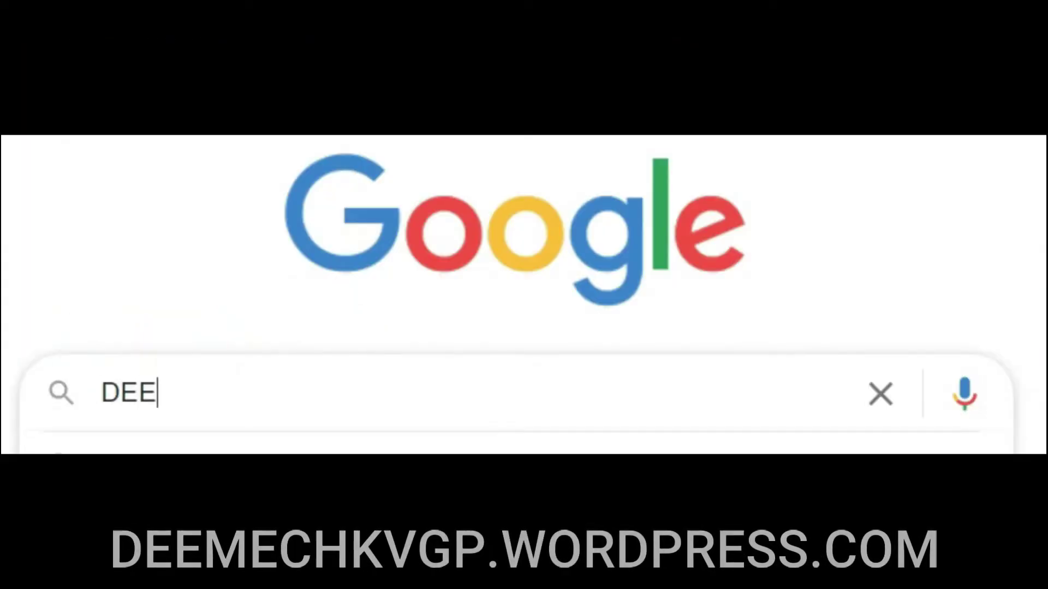
text(MECH)
key(Return)
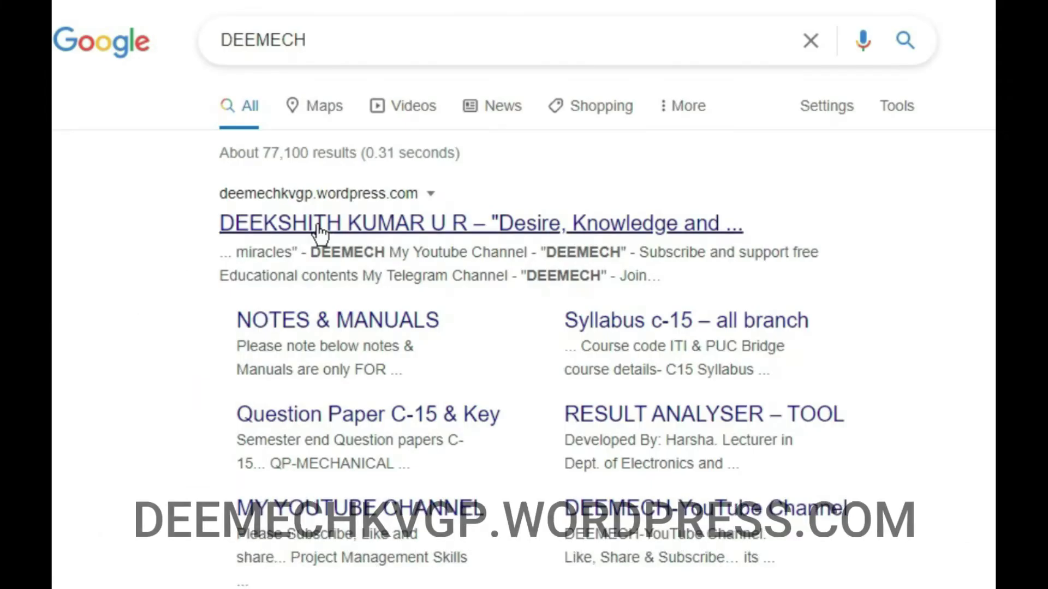
Step: Open the deemechkvgp.wordpress.com result, accept its cookie notice and expand the site menu
click(316, 223)
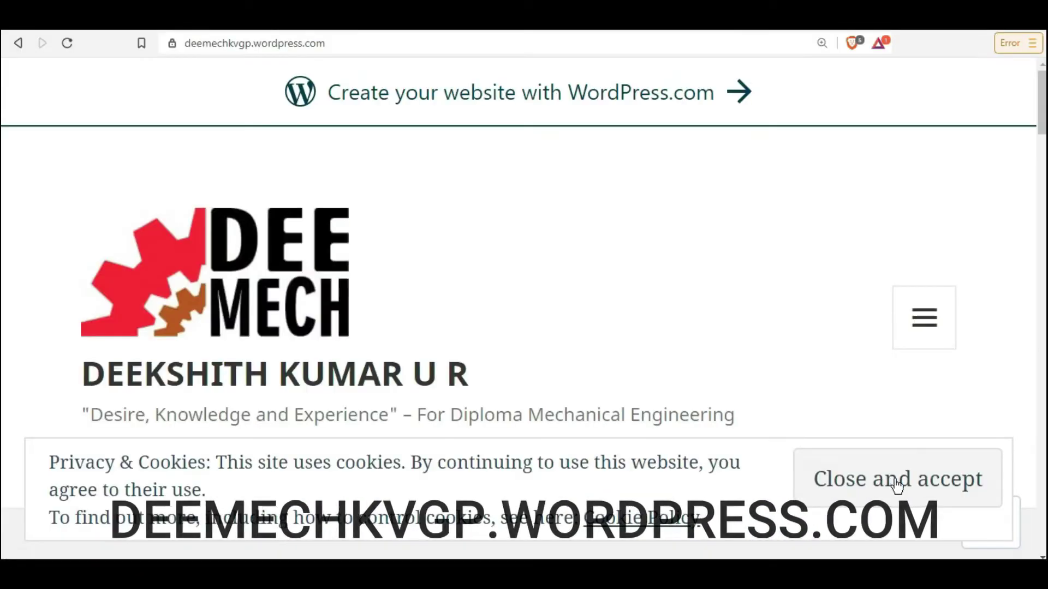
click(893, 484)
click(922, 322)
scroll(905, 355, down, 5)
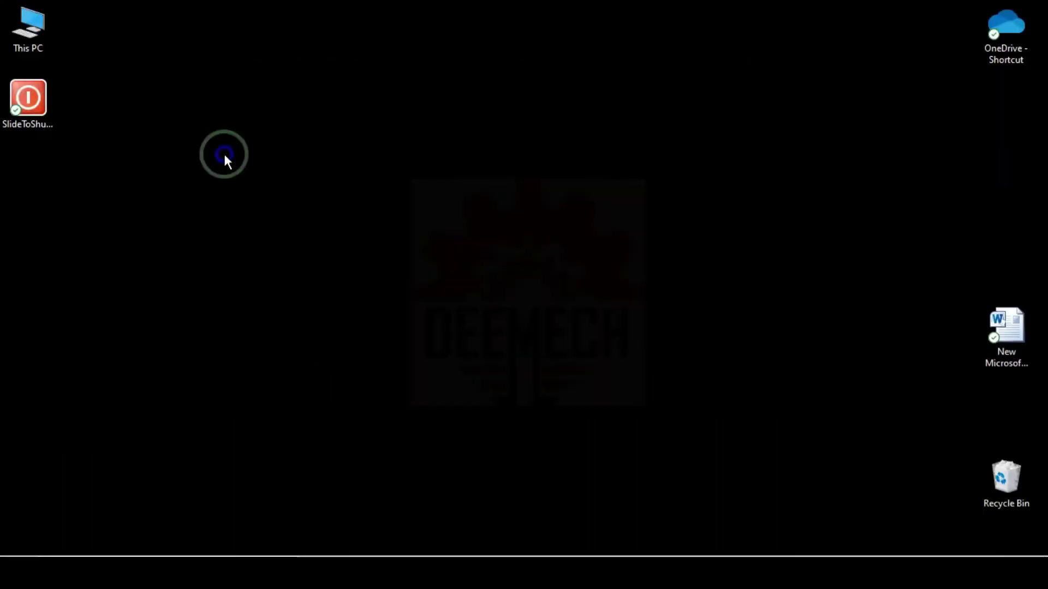
Step: Create a new Microsoft Excel Worksheet on the desktop named 'Bar Chart' and open it
right_click(224, 151)
mouse_move(50, 423)
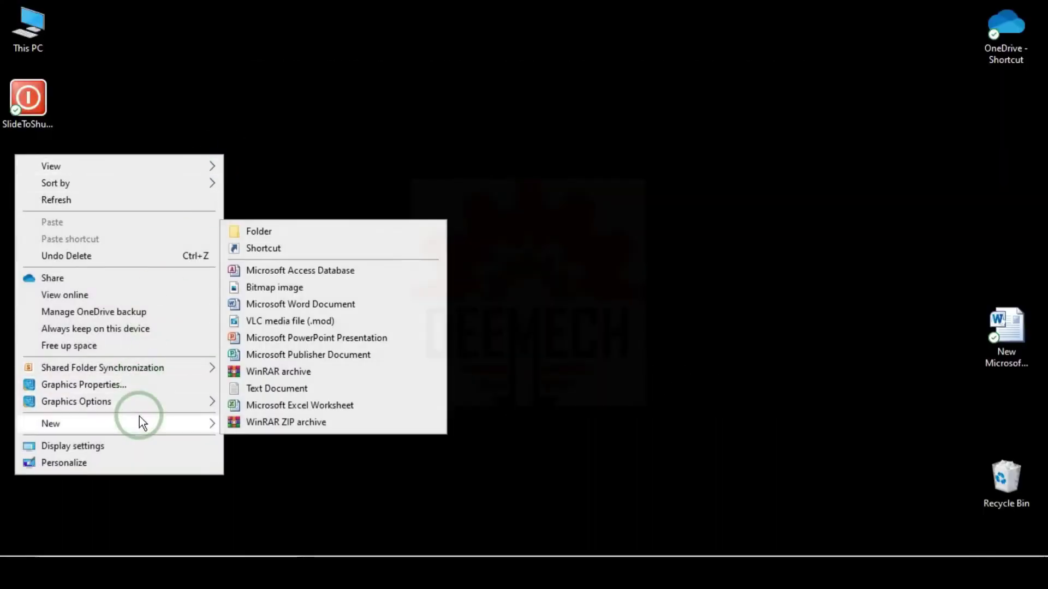
click(292, 408)
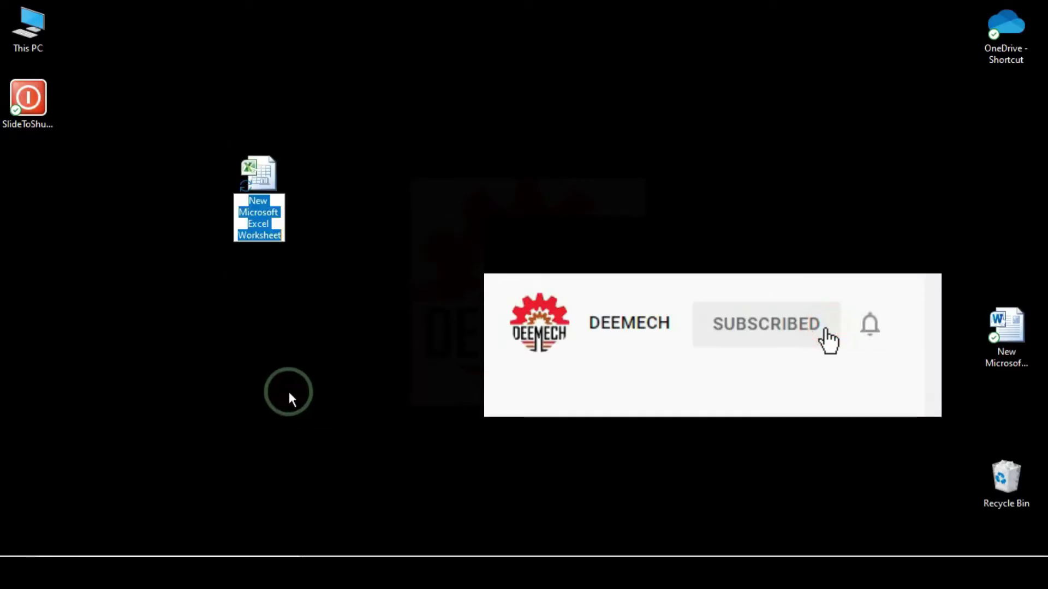
text(Bar Chart)
key(Return)
key(Return)
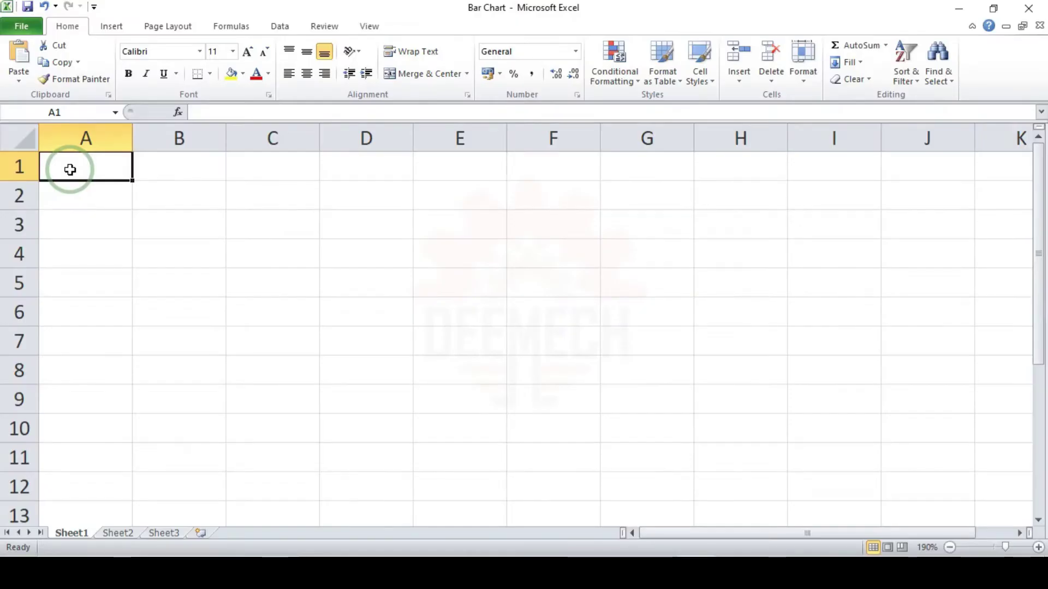
Step: Enter the title 'To plot a bar graph on the favorite fruit of a person.' in A1 and merge-center it across A1:G1
click(204, 114)
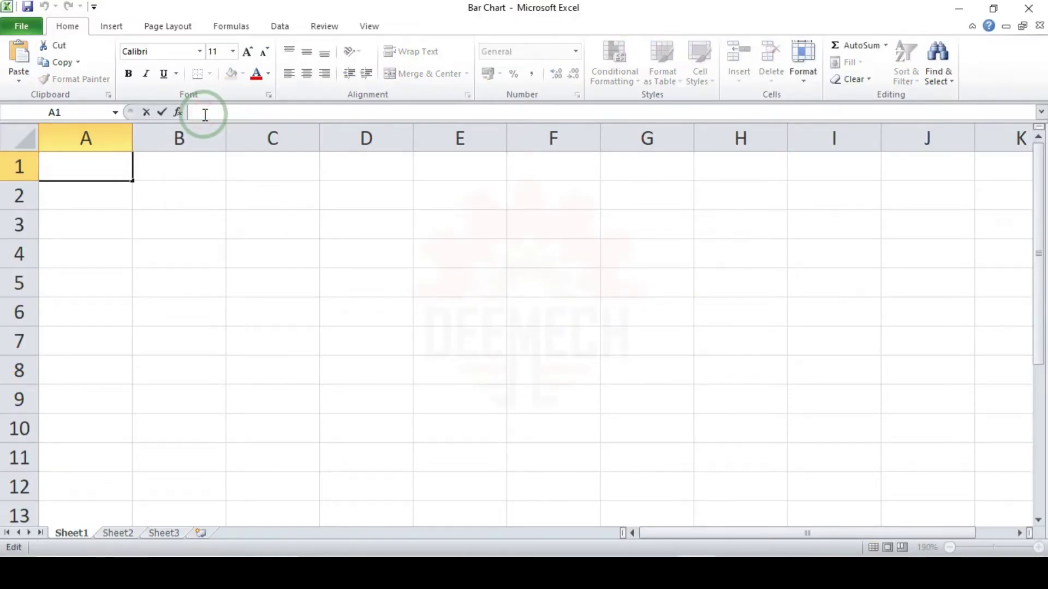
text(To plot a bar graph on the favorite fruit of a person.)
click(195, 269)
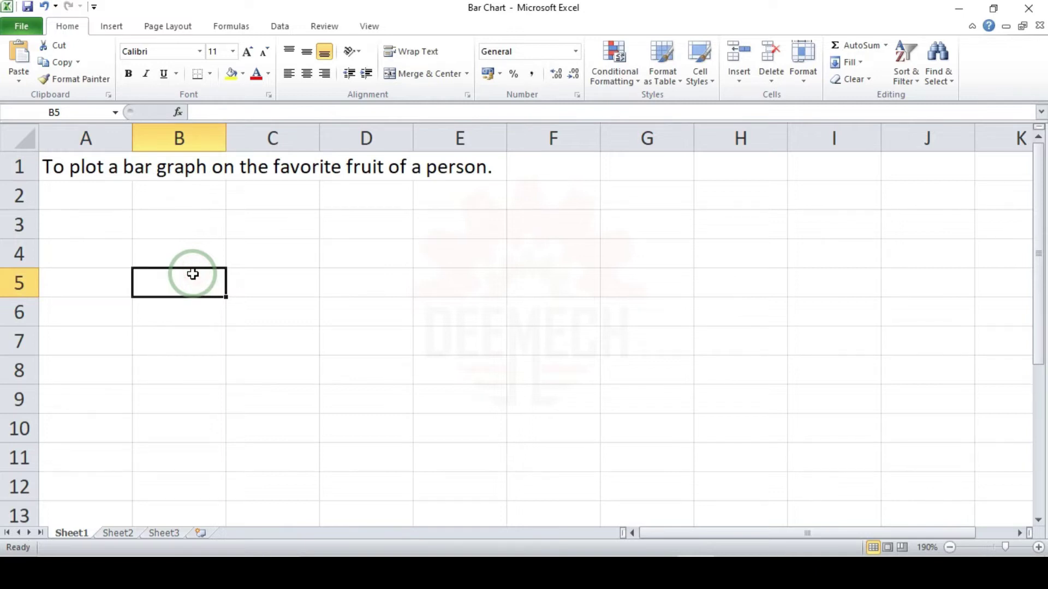
drag(51, 165, 651, 166)
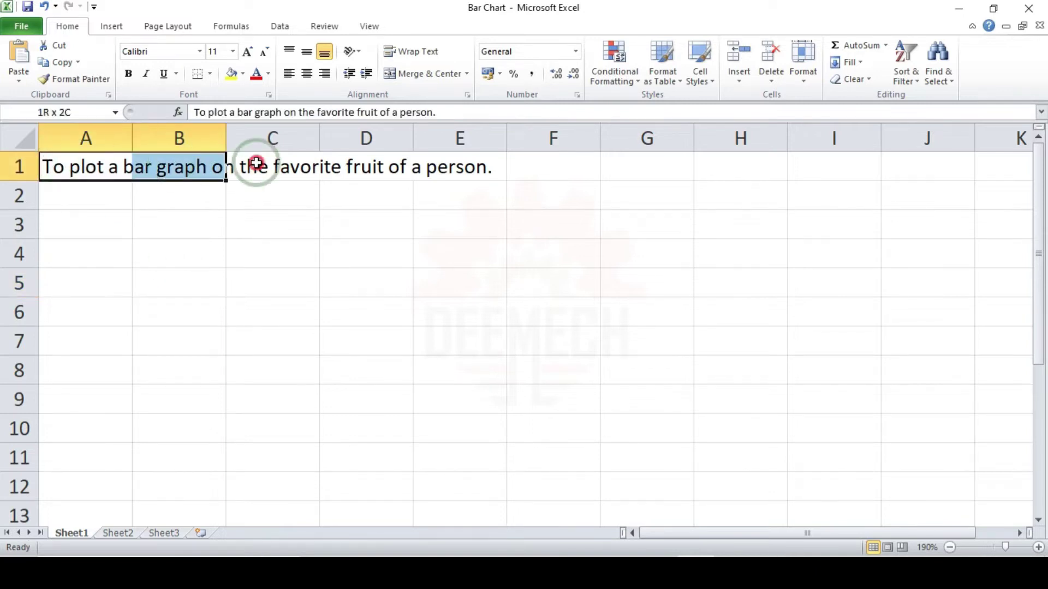
click(424, 73)
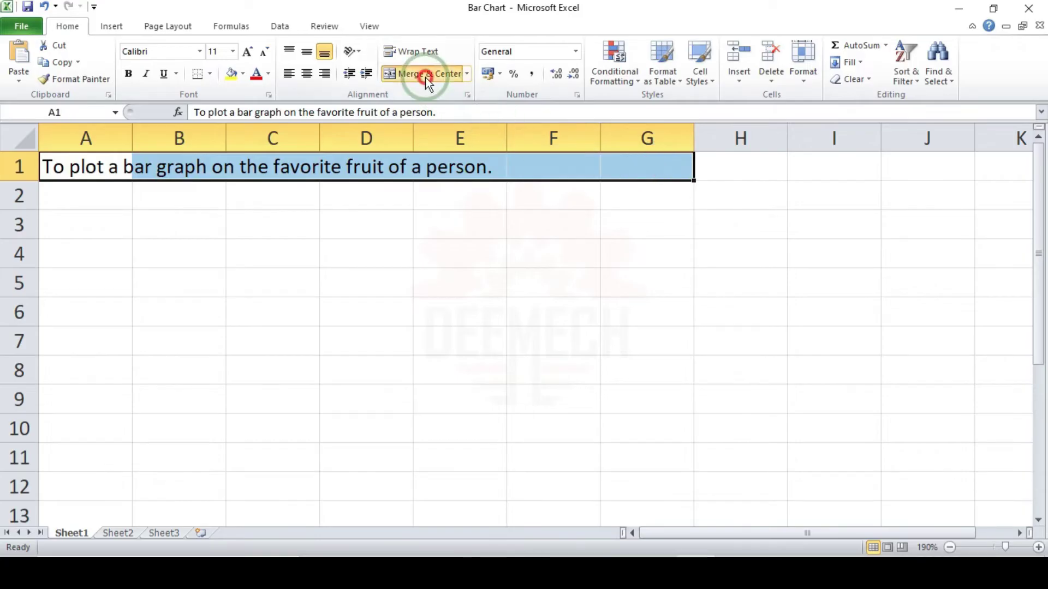
Step: Add the column headers Name in A3 and Favorite fruit in B3
click(103, 225)
text(Name)
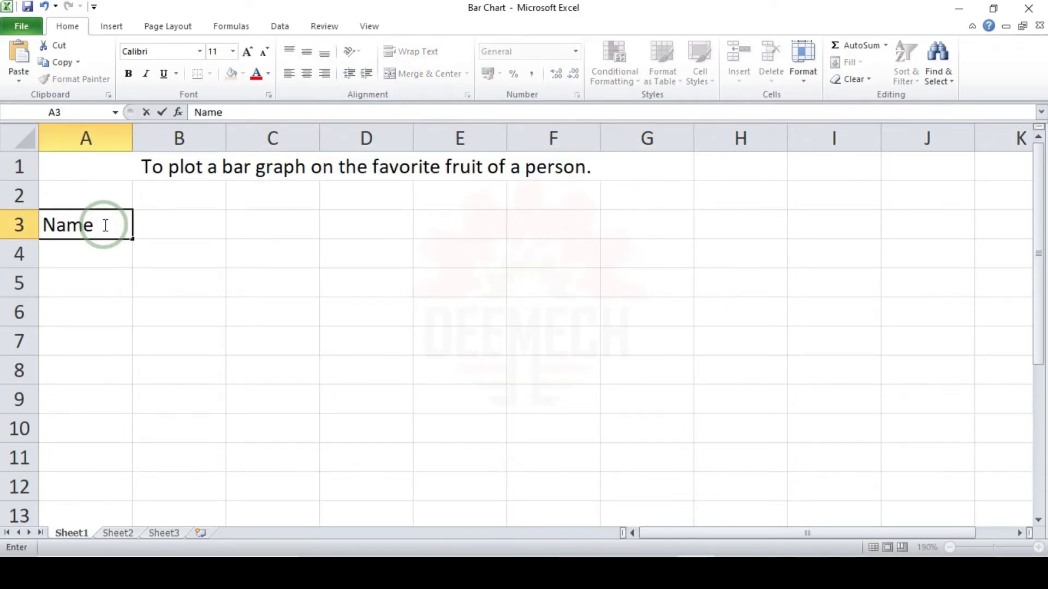
key(Tab)
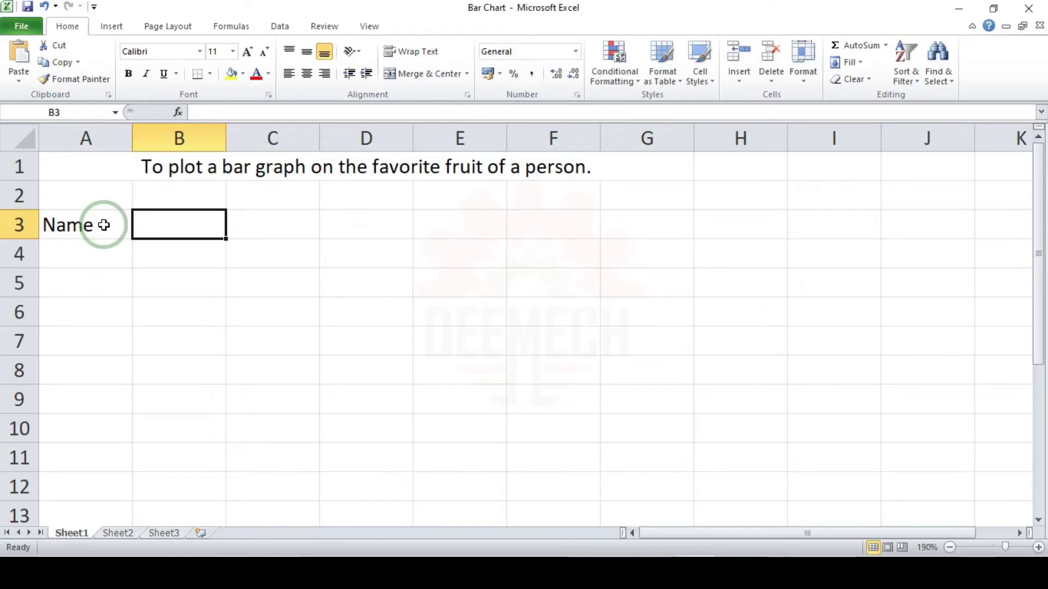
click(247, 290)
click(95, 267)
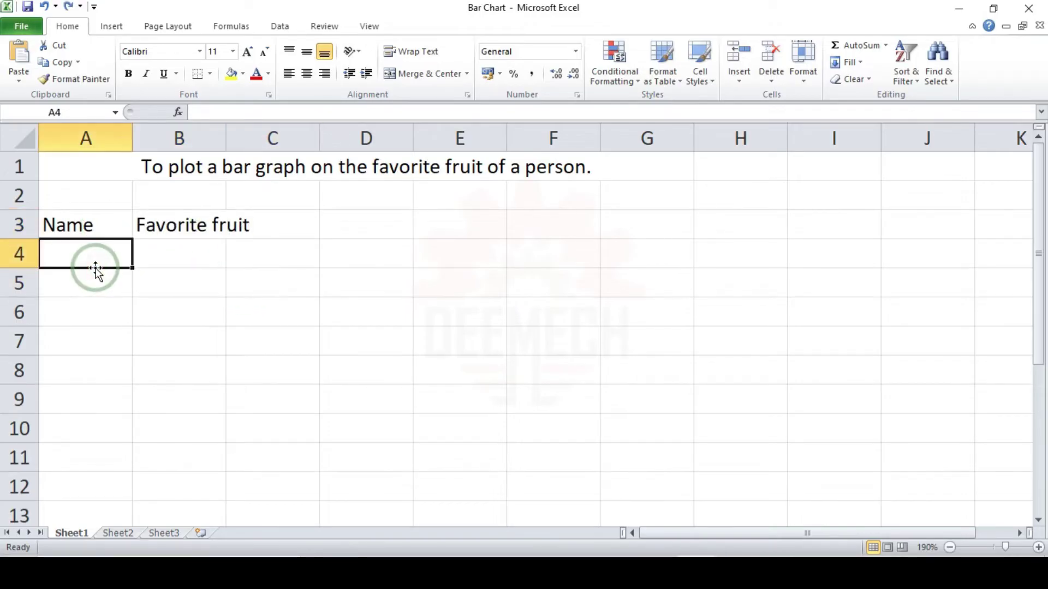
Step: Enter Person 01 and Person 02 in A4:A5 and fill the series down to Person 50 in A53
text(Person 01)
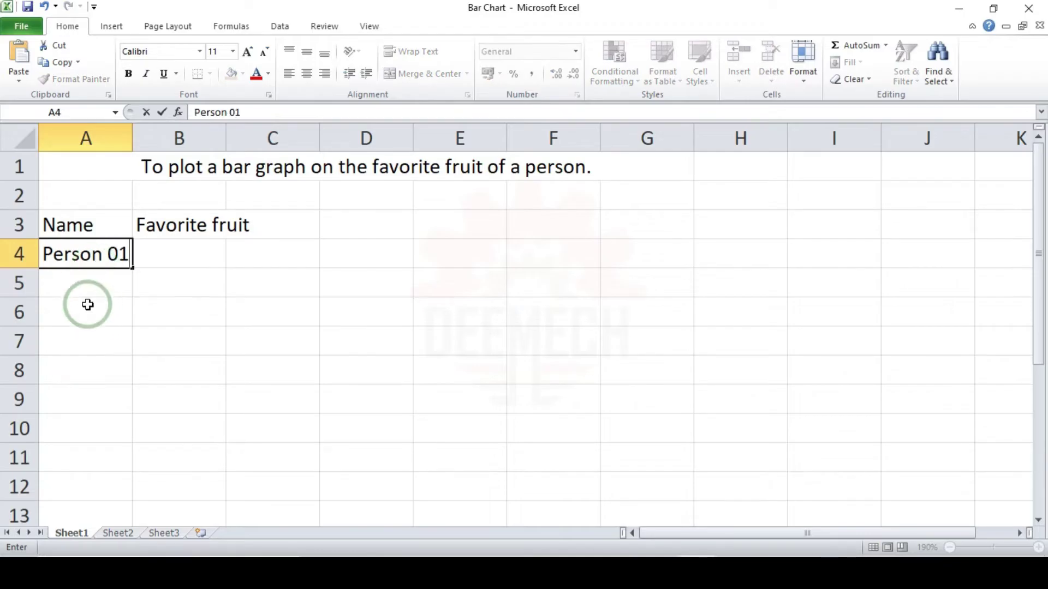
key(Return)
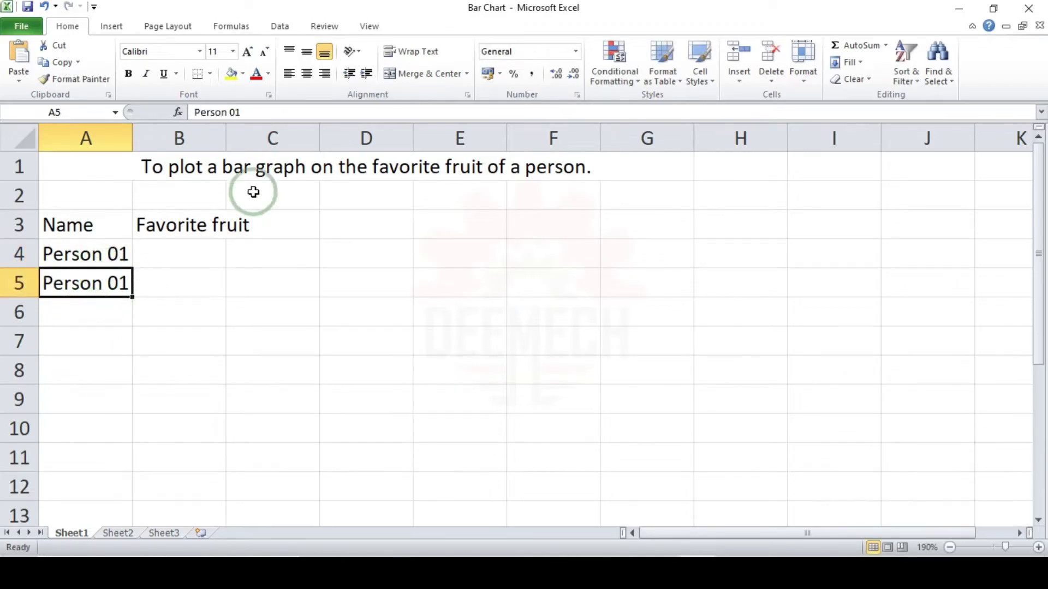
click(261, 112)
text(2)
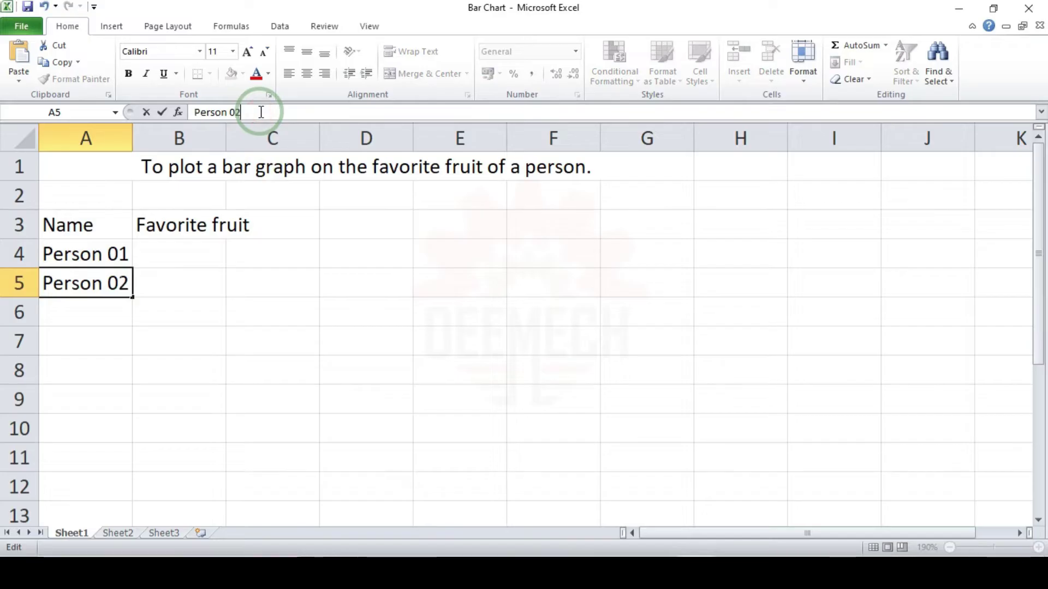
click(260, 302)
drag(96, 253, 101, 281)
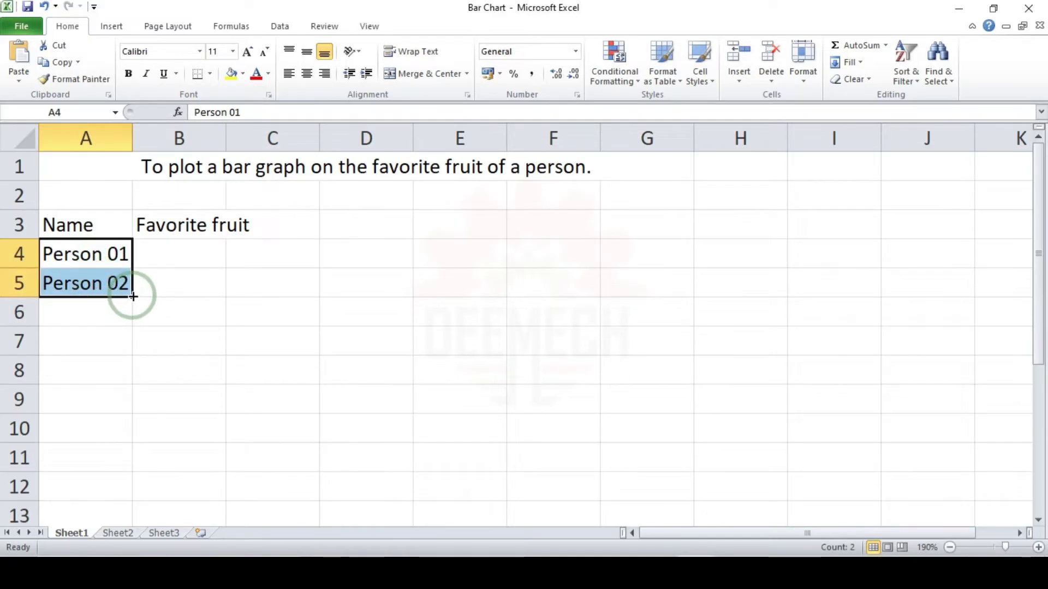
drag(133, 297, 95, 547)
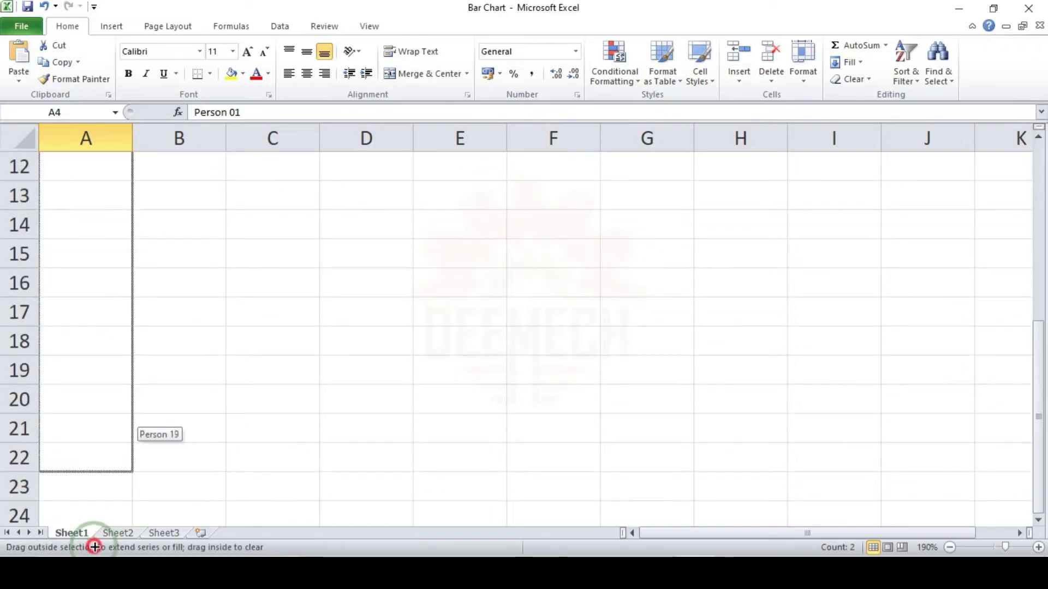
drag(95, 547, 107, 363)
scroll(137, 414, up, 8)
scroll(95, 393, up, 1)
scroll(106, 372, down, 10)
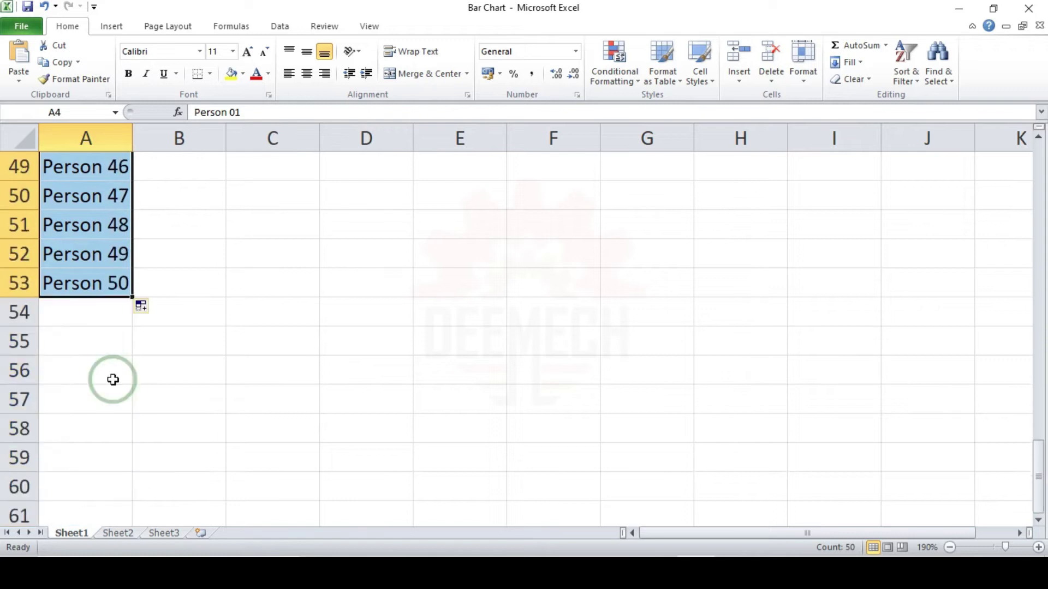
scroll(111, 383, up, 8)
scroll(109, 386, up, 8)
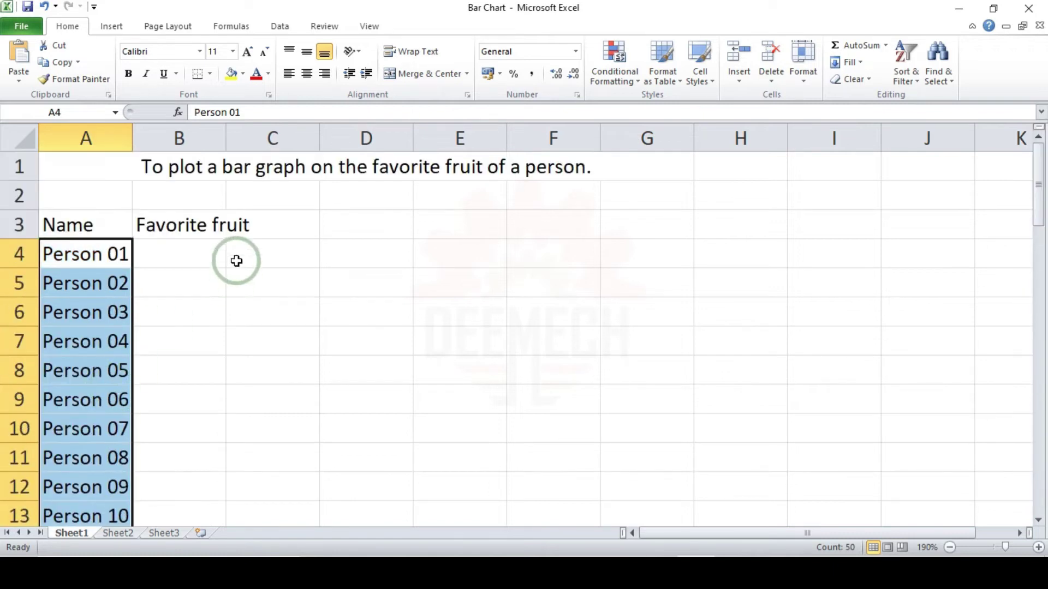
Step: Paste the fruit names Apple, Mango, Grages, Orange and Sapota into B4:B8
click(163, 256)
text(Apple Mango Grages Orange Sapota)
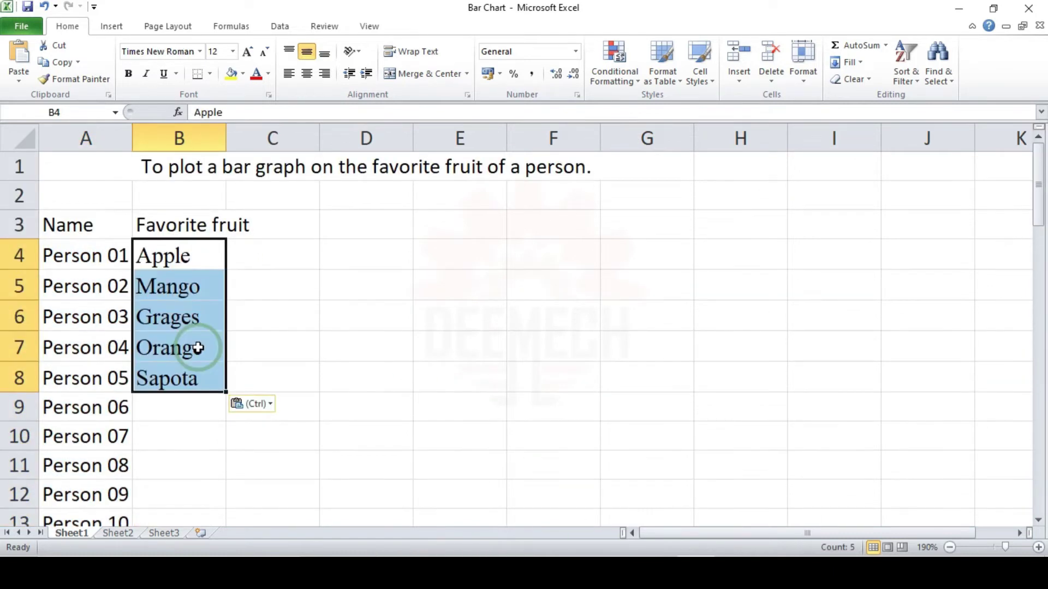
click(366, 316)
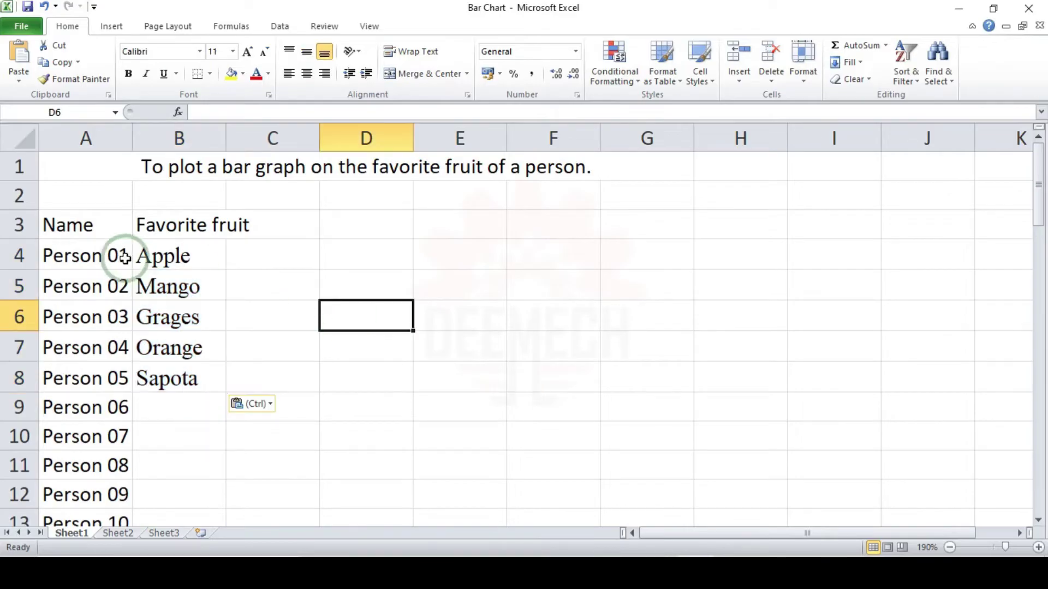
click(164, 257)
click(169, 286)
click(176, 317)
click(186, 348)
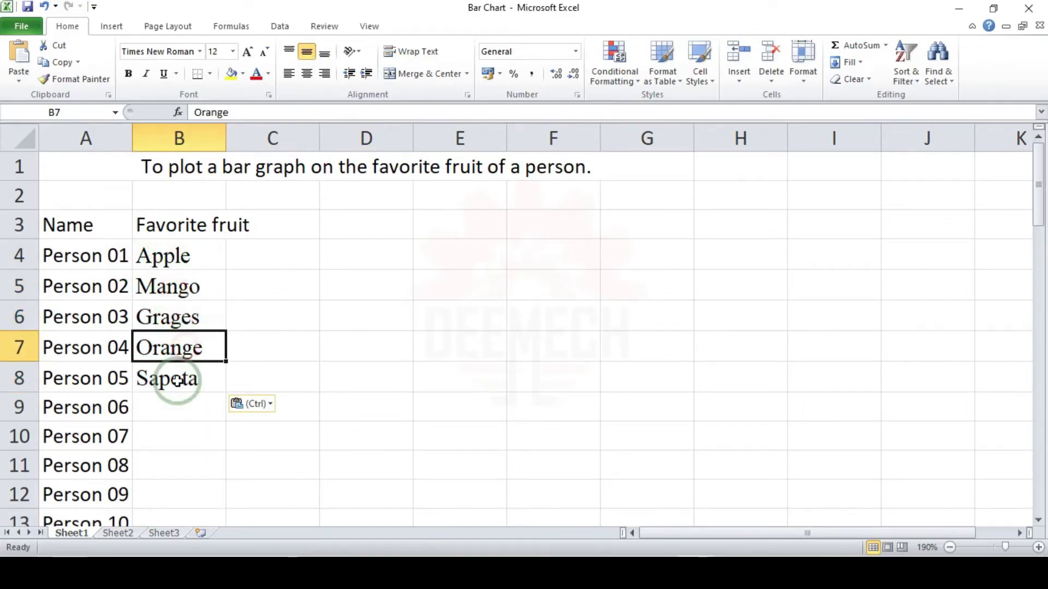
click(175, 379)
Step: Copy Apple from B4 into B15, B19, B24:B26 and B32:B36
click(175, 266)
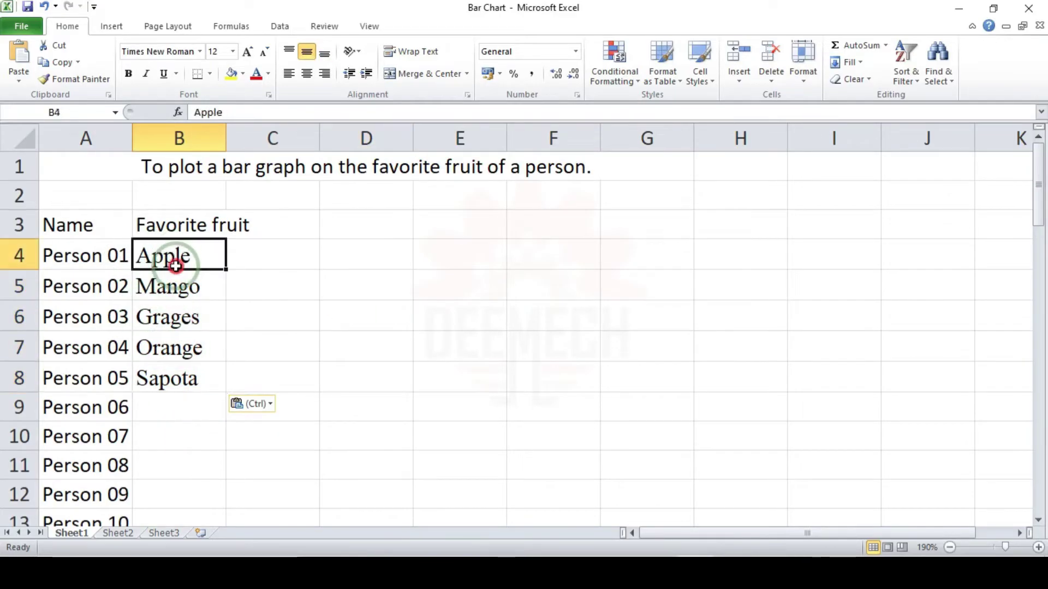
key(ctrl+c)
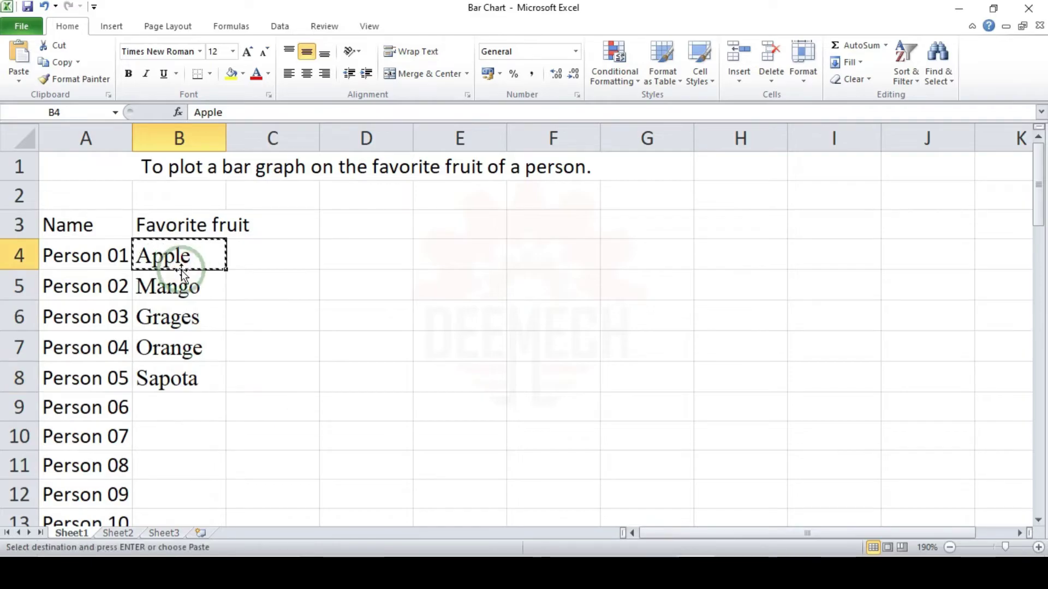
scroll(183, 327, down, 2)
click(176, 394)
key(ctrl+v)
scroll(174, 404, down, 1)
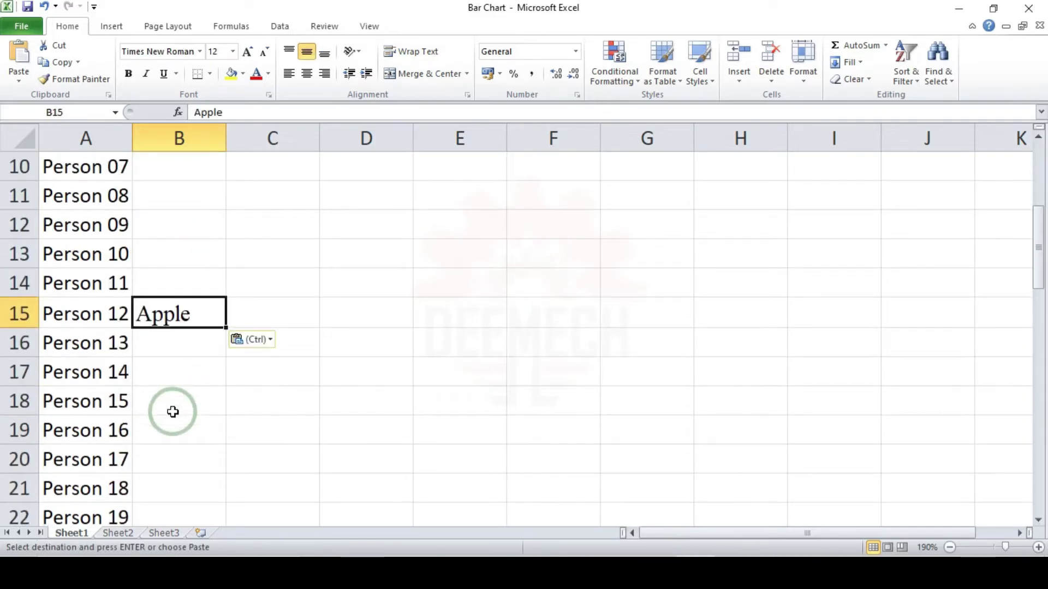
click(175, 428)
key(ctrl+v)
scroll(175, 428, down, 2)
click(175, 402)
mouse_move(174, 402)
mouse_down()
mouse_move(177, 531)
mouse_move(168, 533)
mouse_up()
key(ctrl+v)
scroll(175, 472, down, 2)
key(ctrl+v)
scroll(168, 491, down, 3)
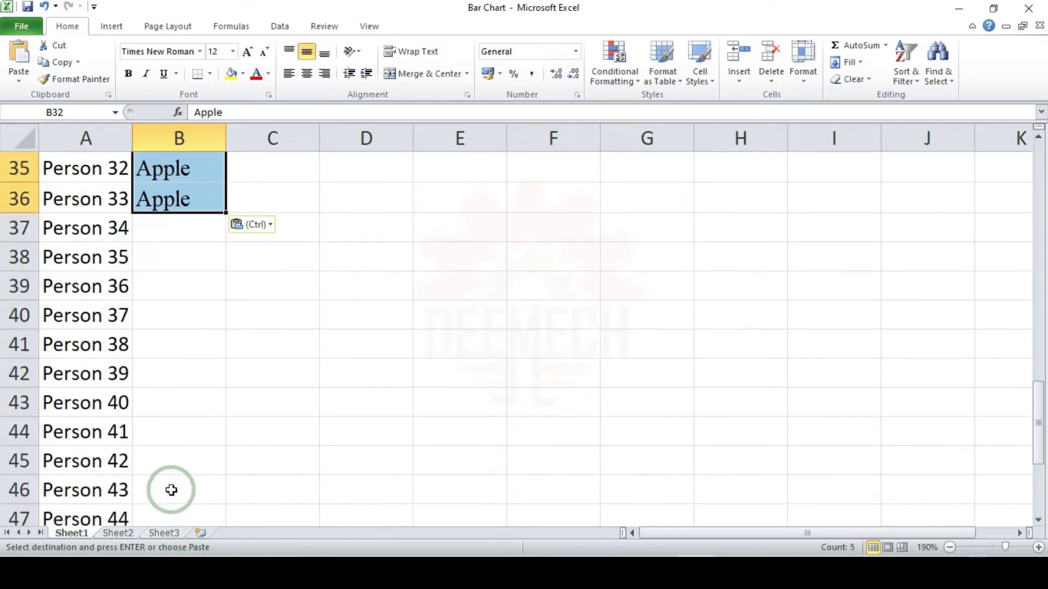
scroll(168, 482, up, 11)
scroll(164, 437, up, 1)
Step: Copy Mango from B5 into B10, B22, B42:B45 and B50
click(172, 278)
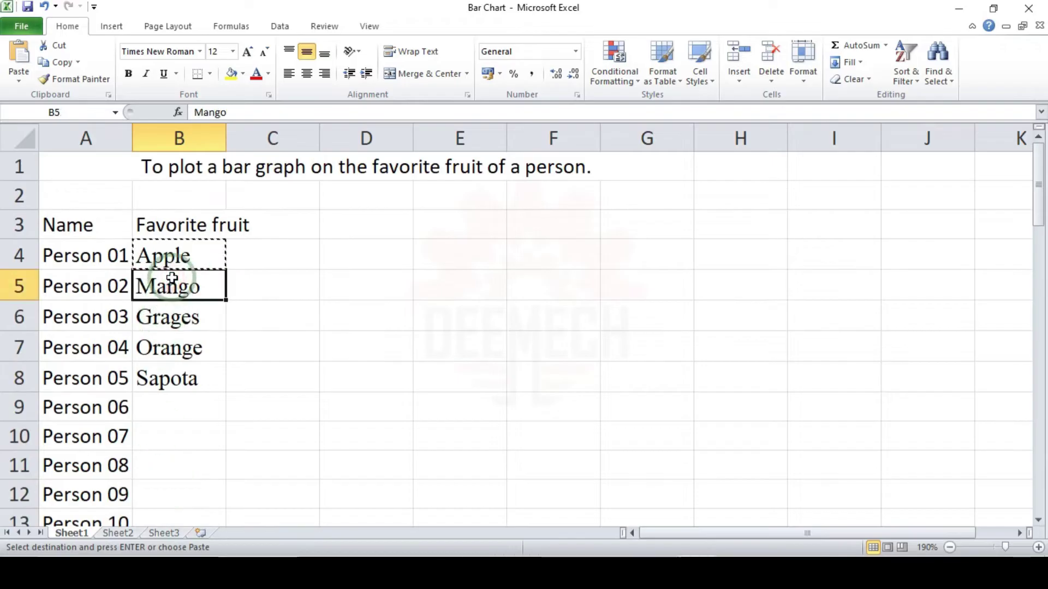
key(ctrl+c)
scroll(187, 306, down, 5)
scroll(191, 315, up, 5)
click(166, 444)
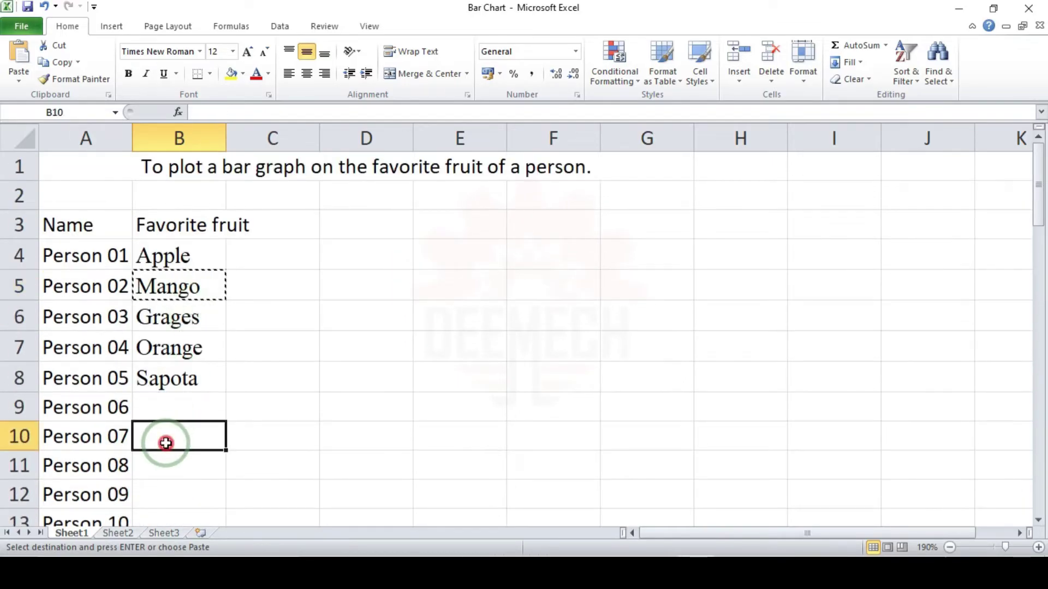
scroll(165, 443, down, 4)
click(175, 419)
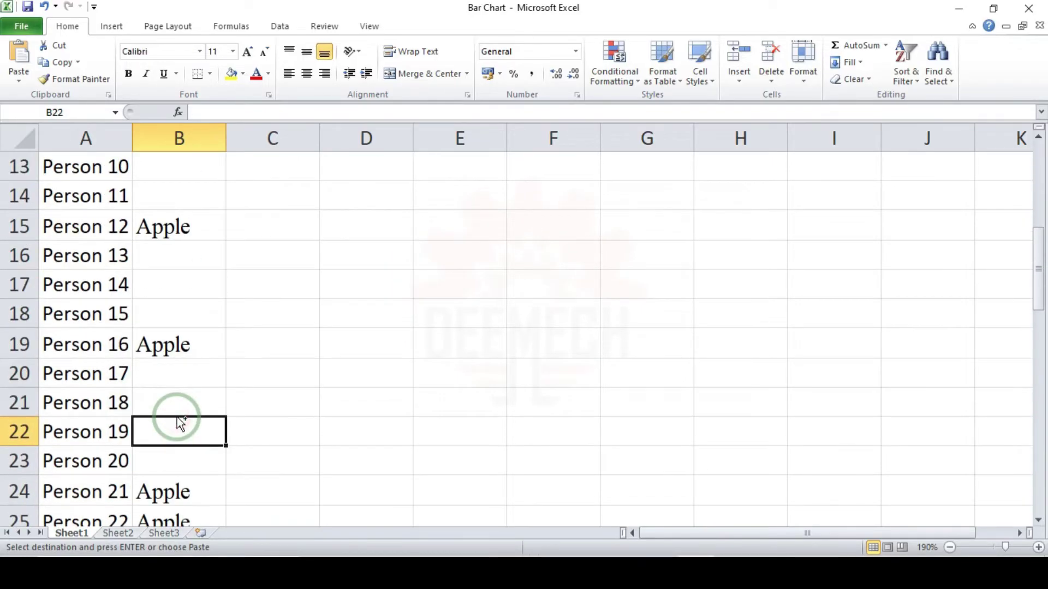
scroll(180, 423, down, 4)
scroll(182, 424, down, 3)
drag(169, 412, 170, 485)
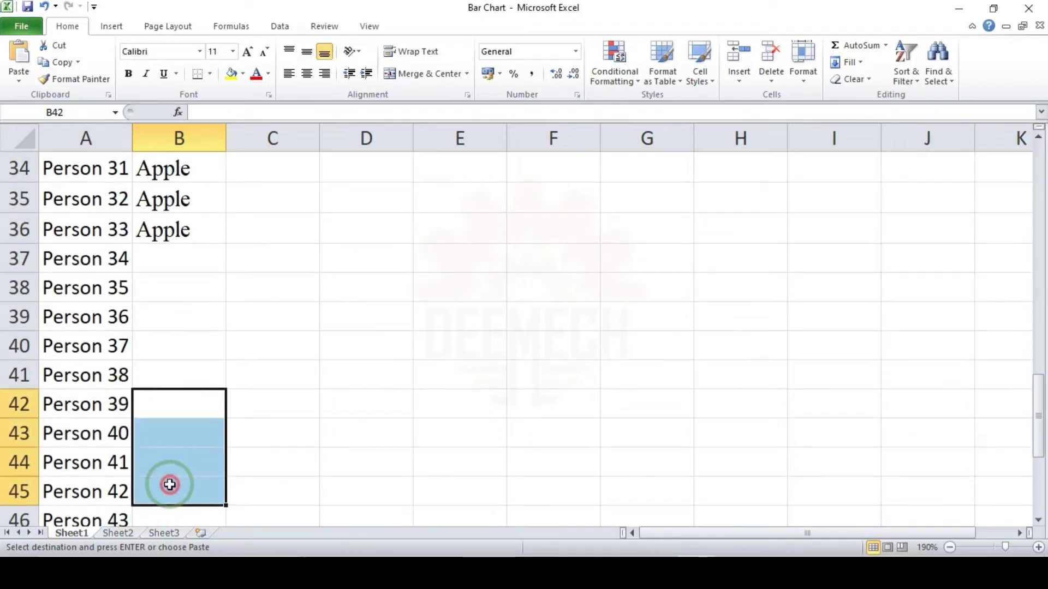
key(ctrl+v)
scroll(168, 403, down, 3)
click(175, 374)
key(ctrl+v)
scroll(214, 405, up, 5)
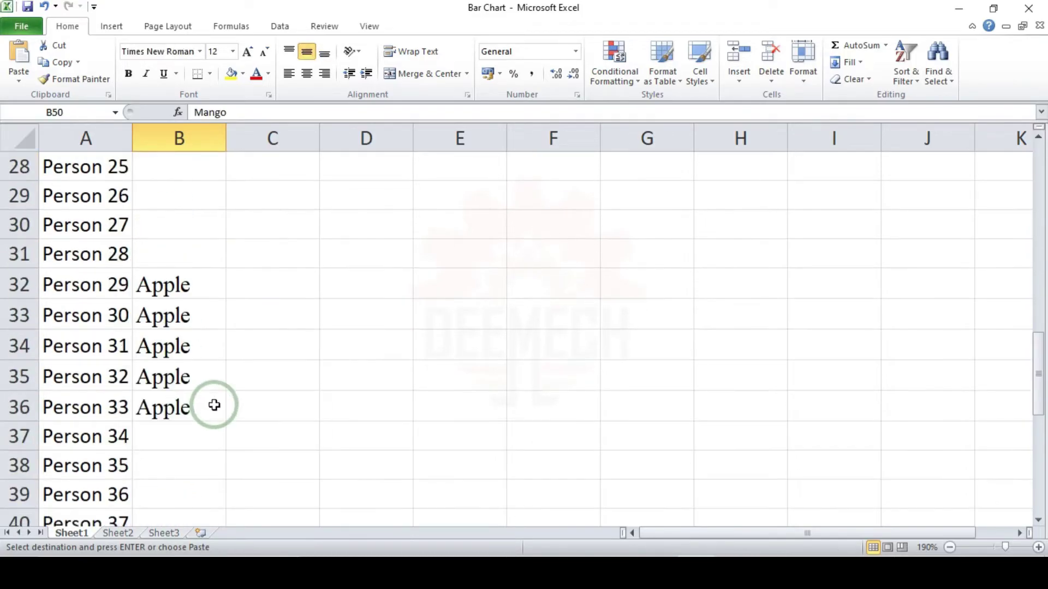
scroll(214, 405, up, 7)
scroll(215, 400, up, 2)
Step: Copy Grages from B6 into B9, B11:B13, B18 and B49
click(177, 322)
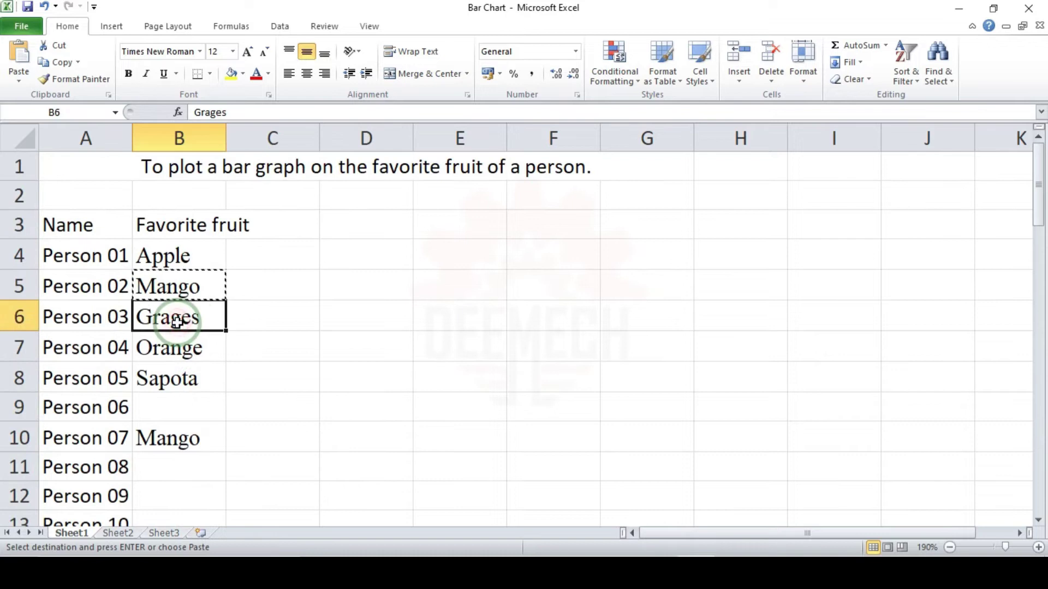
key(ctrl+c)
scroll(175, 311, down, 2)
scroll(170, 302, up, 1)
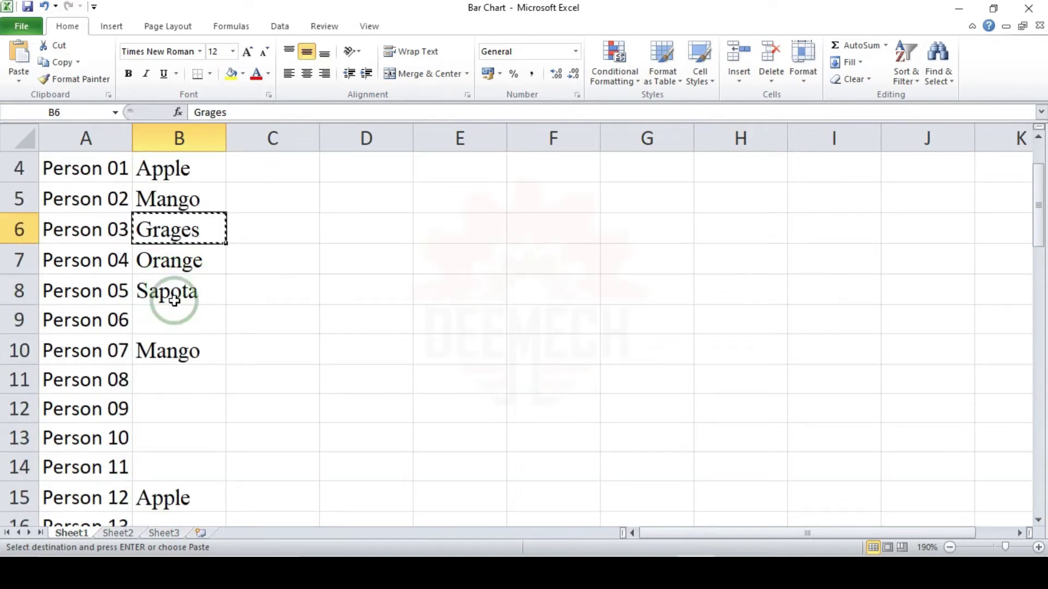
click(169, 322)
key(ctrl+v)
drag(167, 382, 166, 446)
key(ctrl+v)
click(169, 402)
key(ctrl+v)
click(178, 346)
key(ctrl+v)
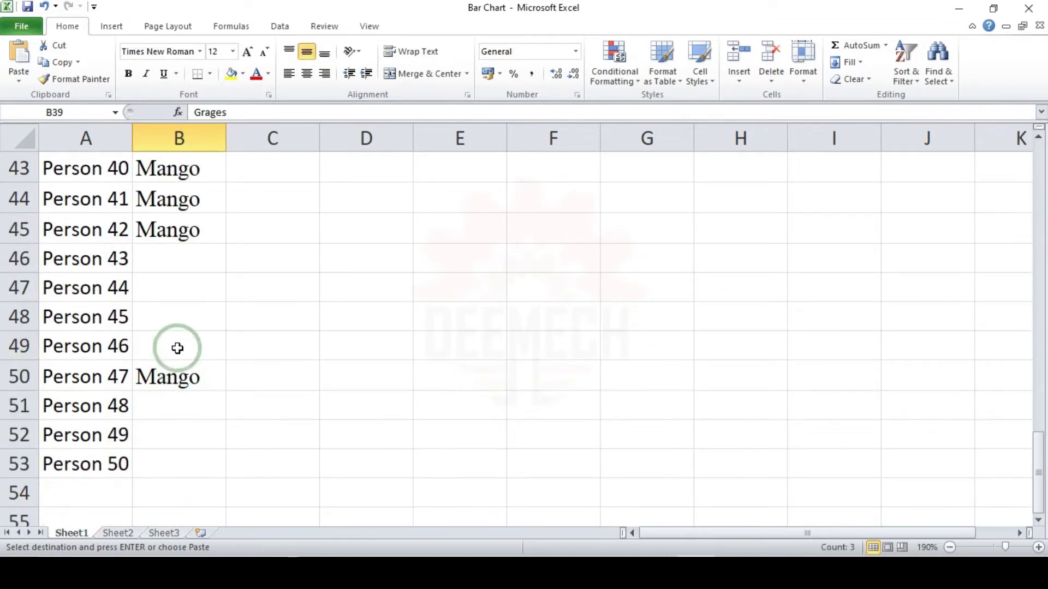
scroll(267, 350, up, 14)
Step: Copy Orange from B7 into B21, B28, B46:B48 and B51:B53
click(174, 352)
scroll(173, 354, down, 5)
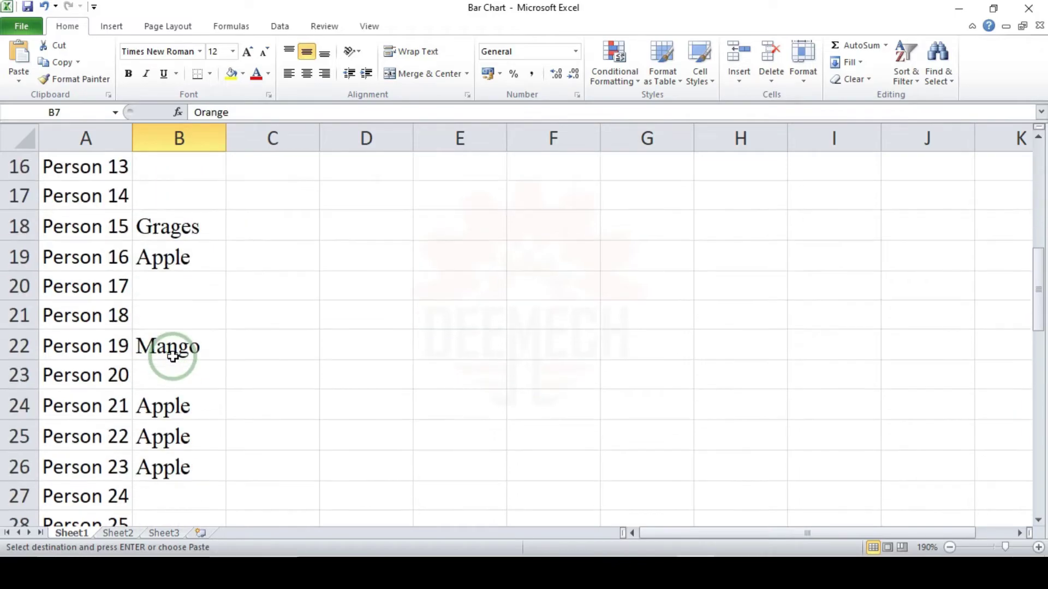
click(178, 311)
key(ctrl+v)
scroll(180, 305, down, 2)
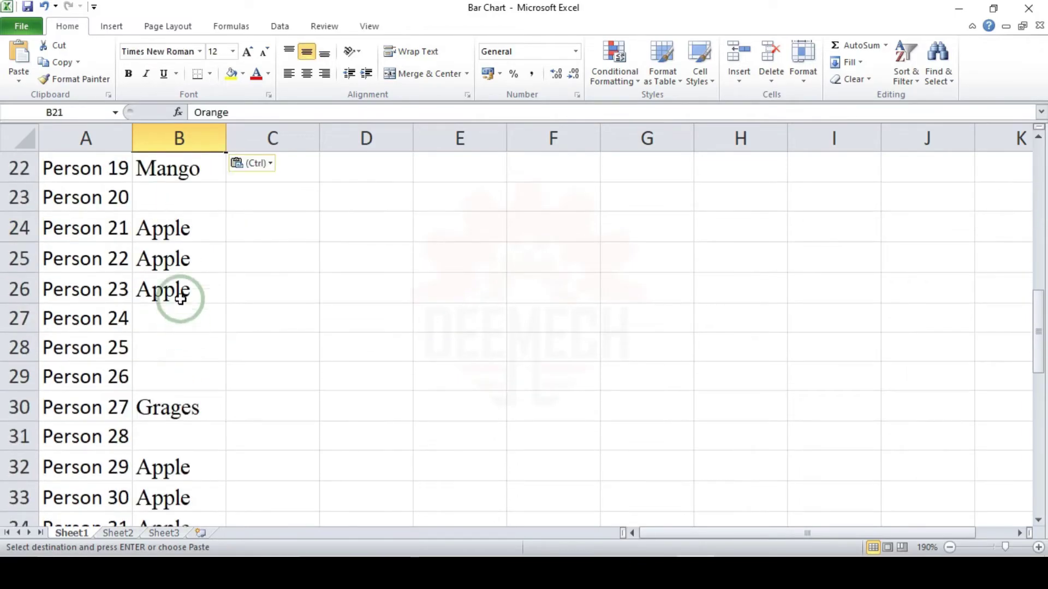
click(159, 346)
key(ctrl+v)
scroll(199, 382, down, 7)
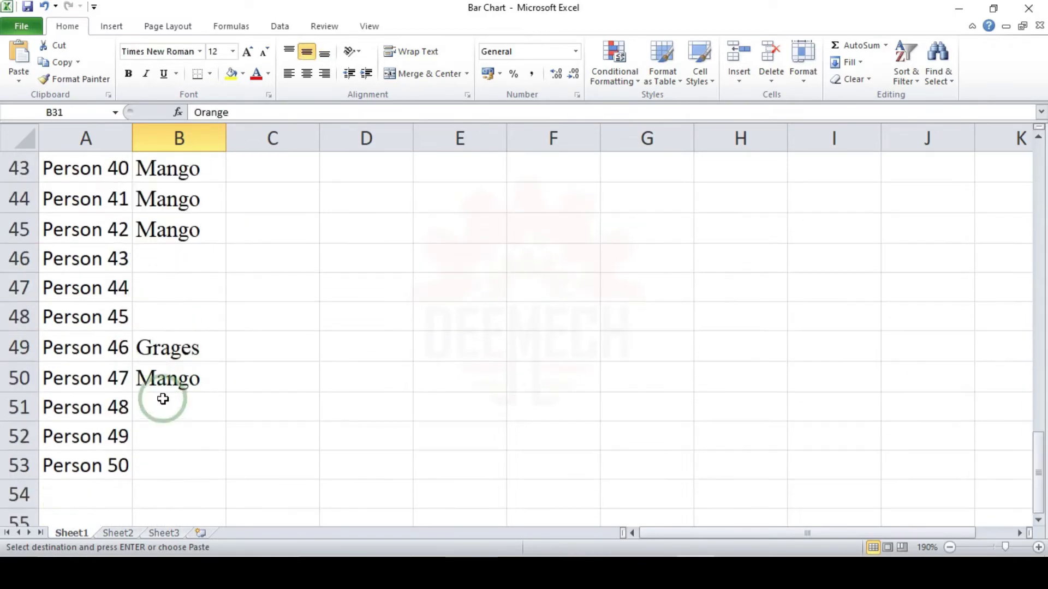
drag(175, 261, 181, 319)
key(ctrl+v)
drag(175, 230, 174, 291)
key(ctrl+v)
scroll(221, 371, up, 15)
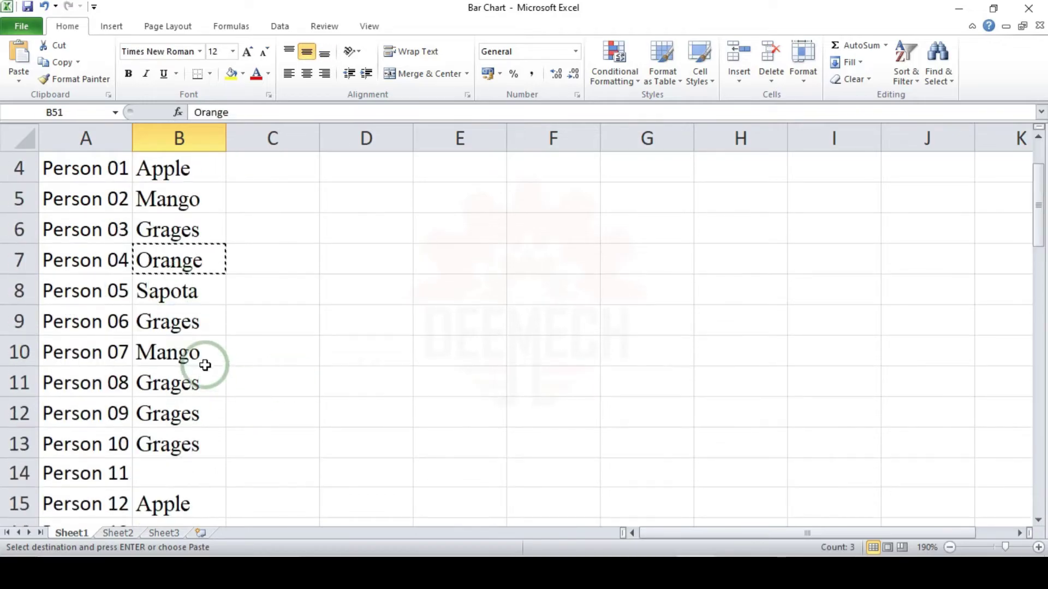
Step: Copy Sapota from B8 into B14, B16:B17 and B20
key(ctrl+c)
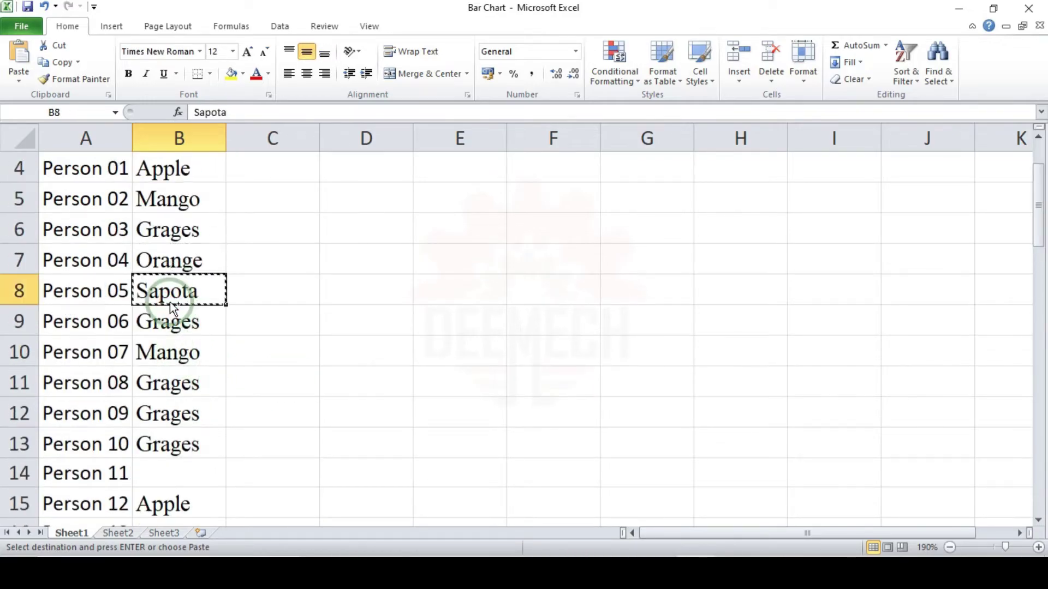
scroll(169, 303, down, 1)
click(167, 374)
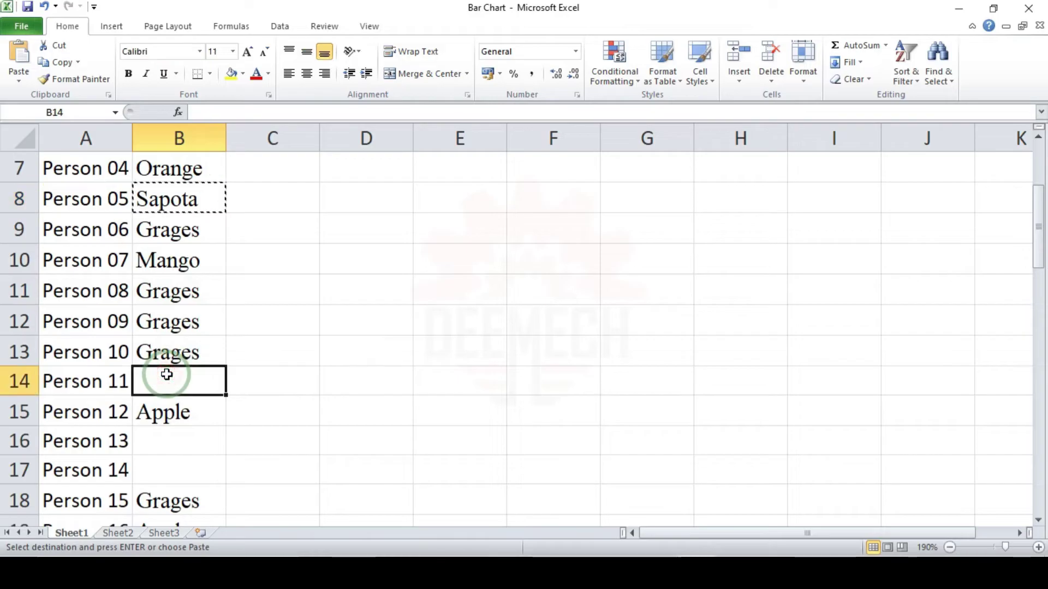
key(ctrl+v)
click(159, 459)
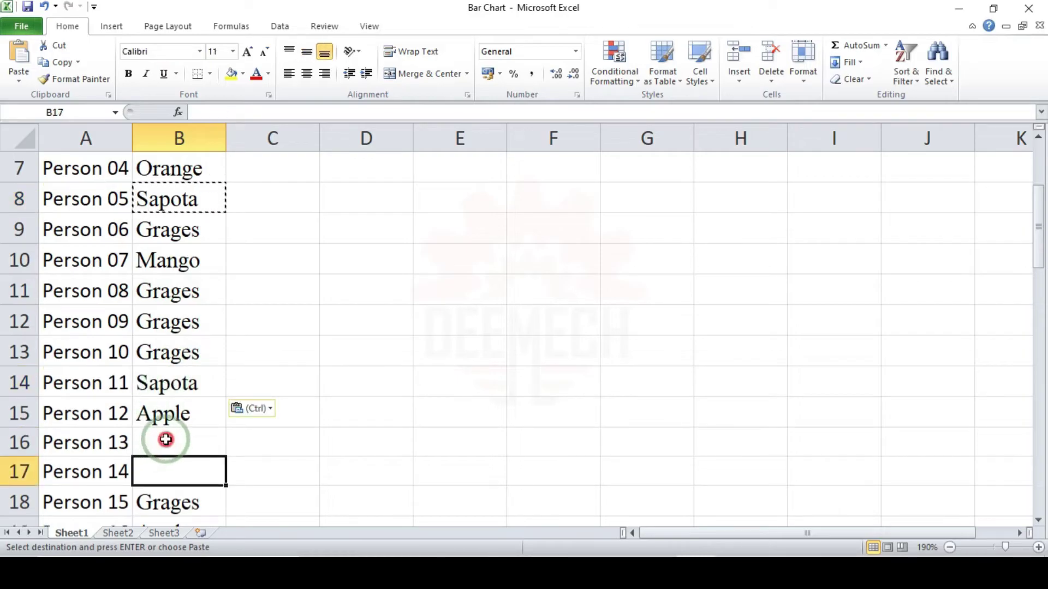
drag(166, 439, 169, 461)
key(ctrl+v)
scroll(171, 466, down, 2)
click(164, 398)
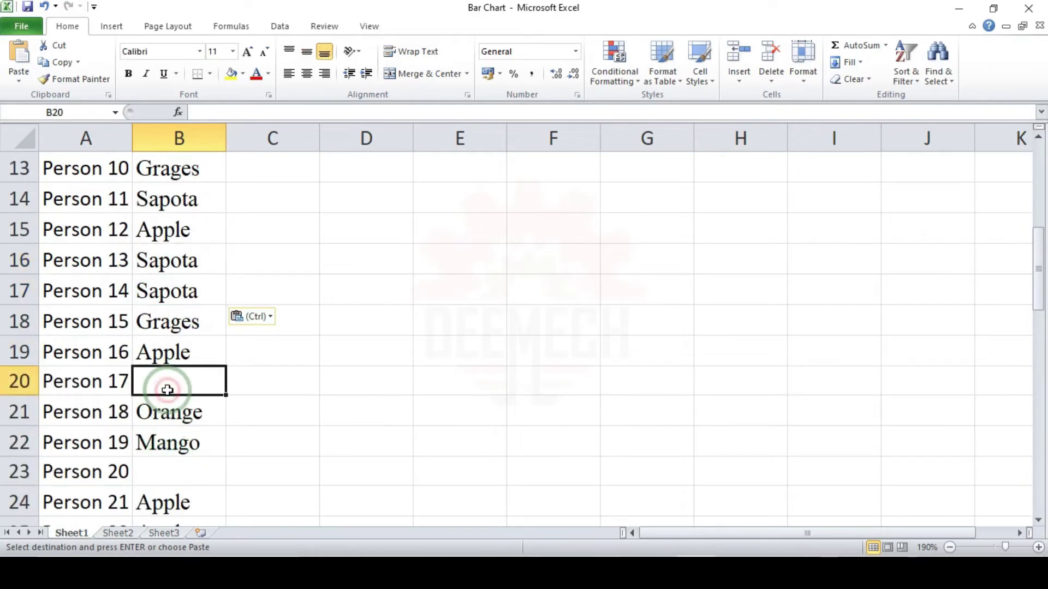
key(ctrl+v)
Step: Paste Sapota into the remaining cells B23, B27, B29 and B37:B38
scroll(164, 393, down, 1)
scroll(152, 311, down, 1)
click(156, 306)
key(ctrl+v)
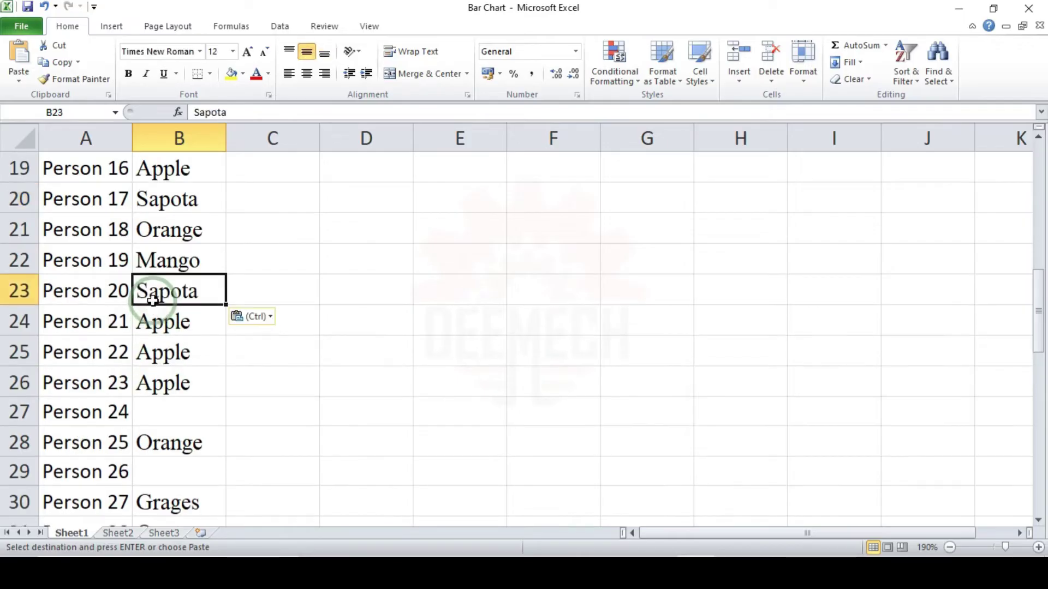
scroll(155, 301, down, 1)
click(158, 321)
key(ctrl+v)
scroll(159, 322, down, 1)
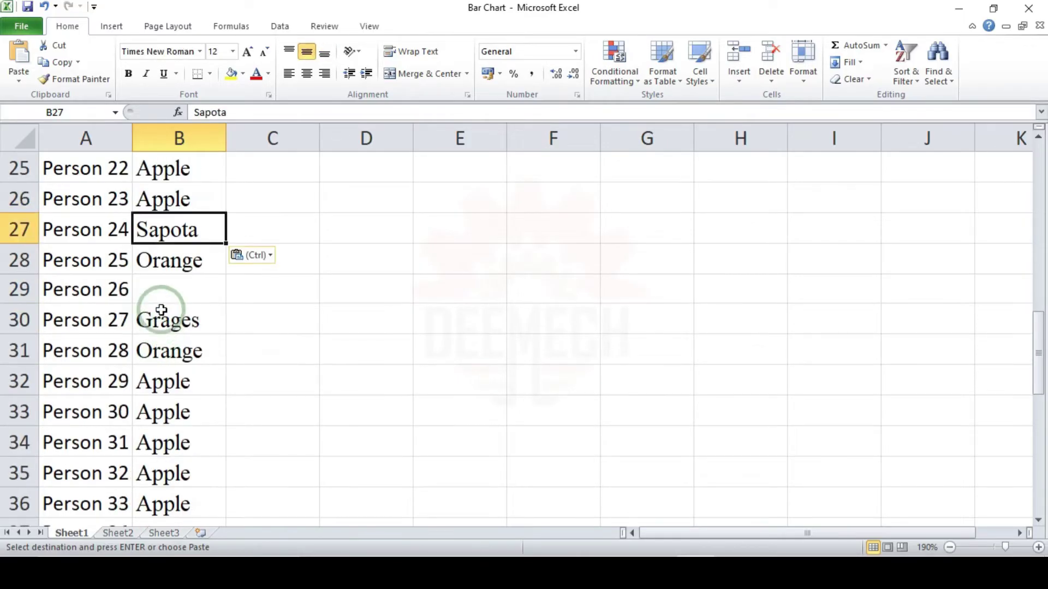
click(164, 290)
key(ctrl+v)
scroll(163, 301, down, 2)
drag(163, 352, 172, 376)
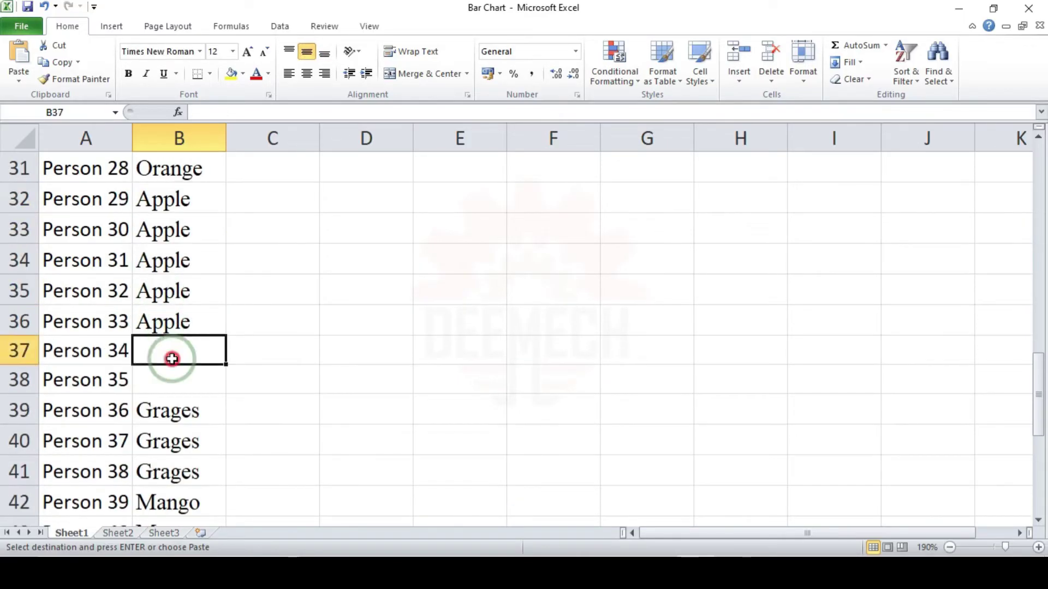
key(ctrl+v)
scroll(171, 368, down, 1)
scroll(171, 367, down, 3)
Step: Deselect and scroll through the completed fruit column B4:B53 to review it
click(347, 406)
ctrl+scroll(273, 458, down, 2)
scroll(271, 464, up, 6)
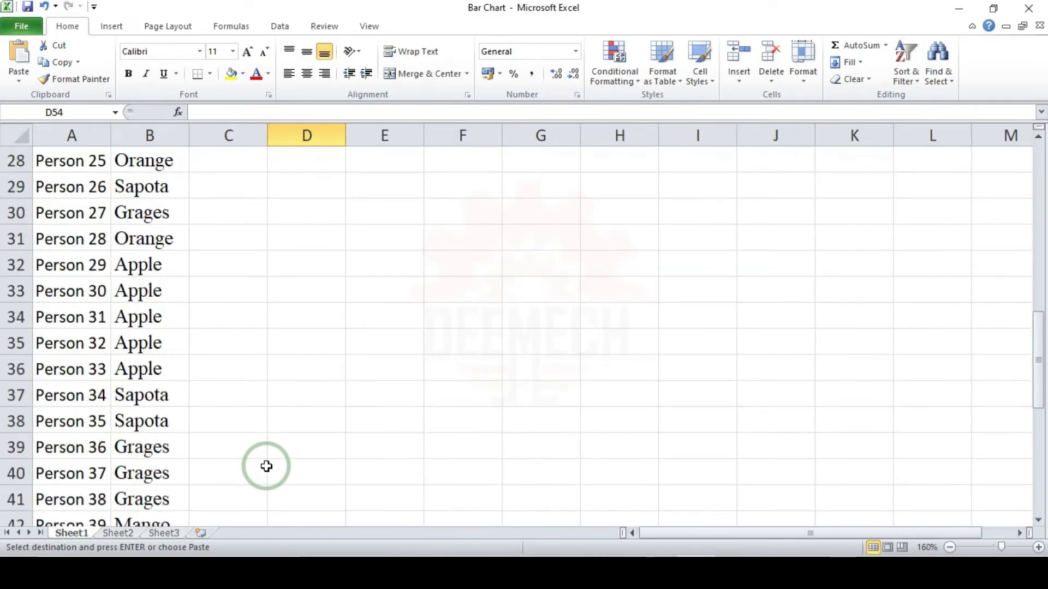
scroll(267, 465, down, 4)
scroll(267, 463, down, 3)
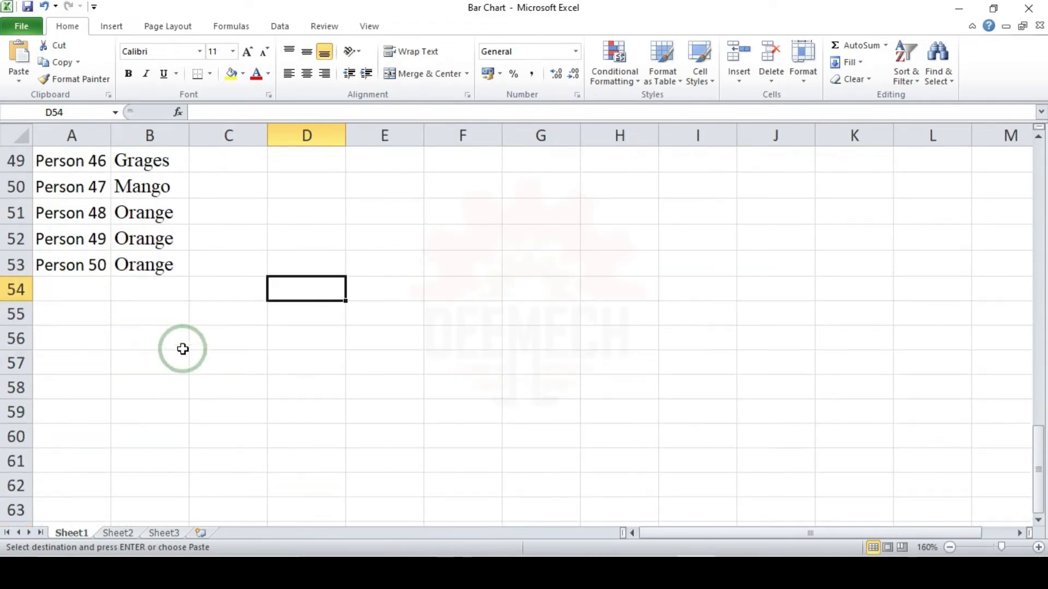
scroll(183, 349, up, 2)
Step: Give the fruit table A3:B53 all borders
mouse_move(156, 402)
mouse_down()
mouse_move(21, 164)
mouse_move(79, 256)
mouse_up()
drag(40, 198, 34, 184)
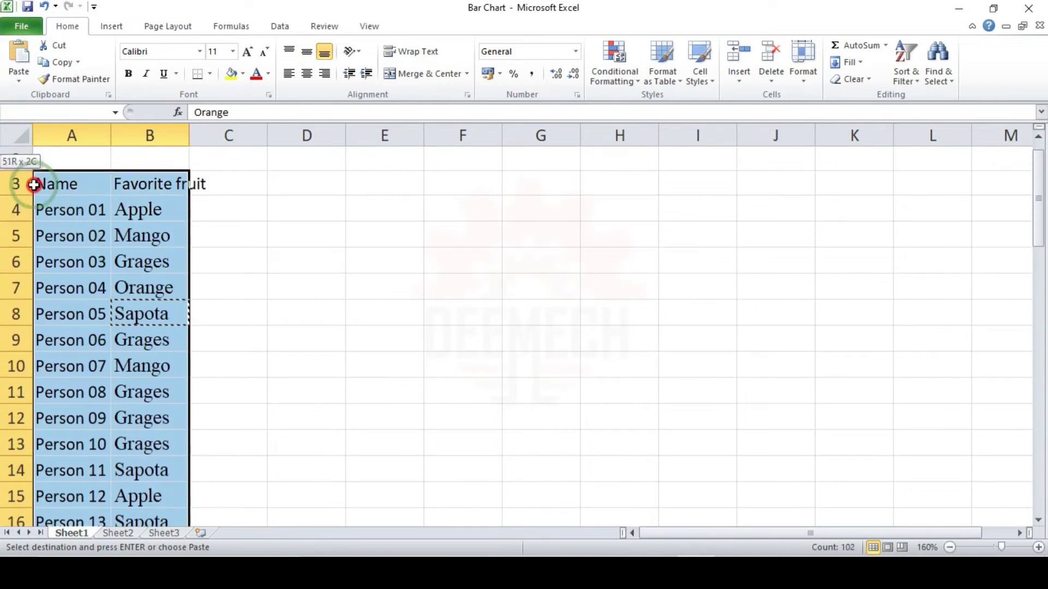
click(210, 73)
click(220, 205)
scroll(235, 370, up, 14)
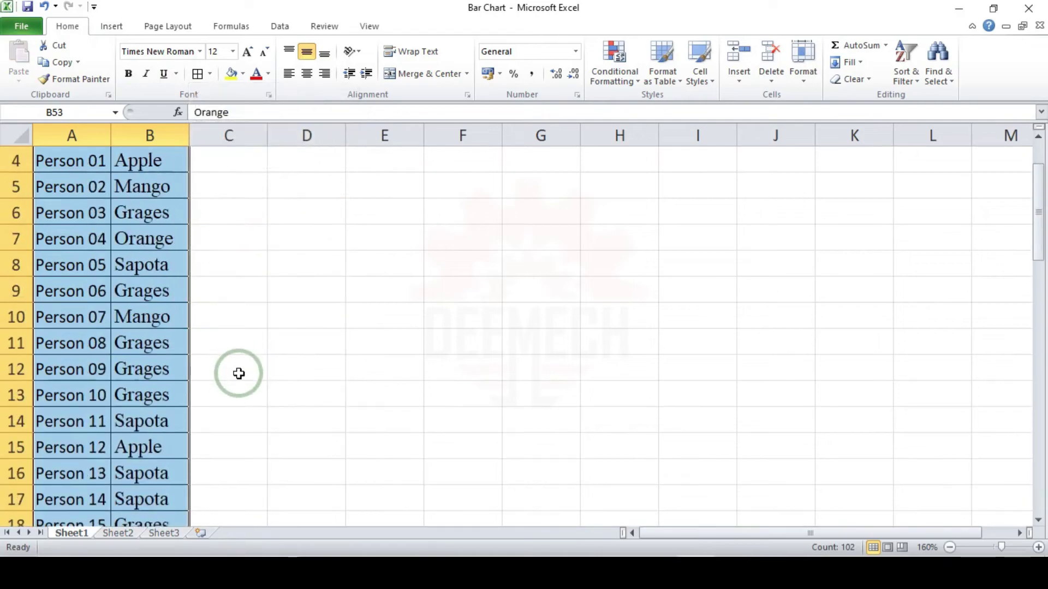
scroll(238, 328, up, 1)
Step: Set the whole sheet to Times New Roman 12 and autofit columns A and B
click(241, 284)
key(ctrl+a)
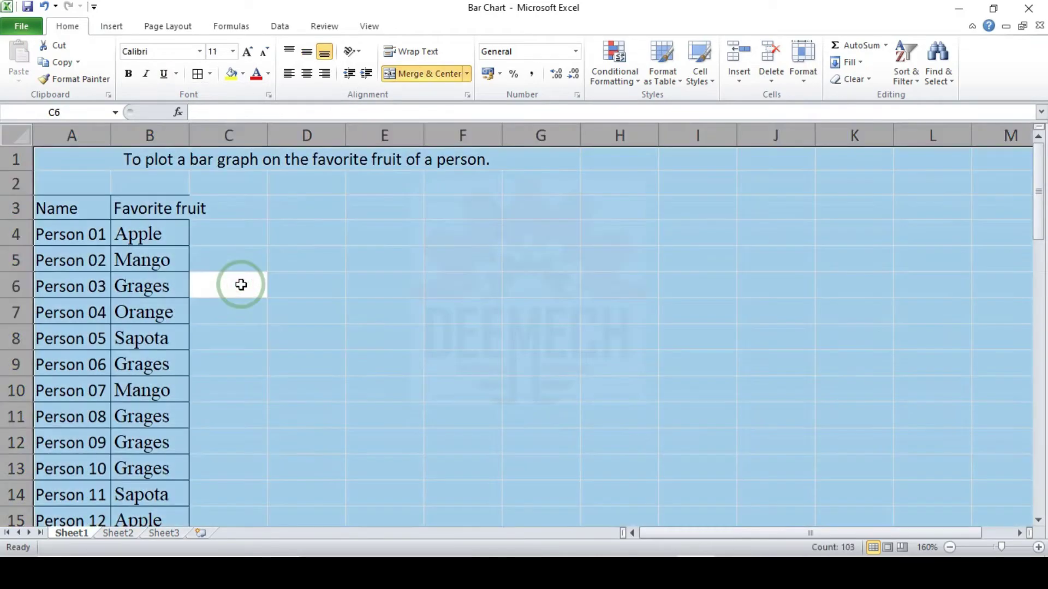
click(201, 51)
text(Times New Roman)
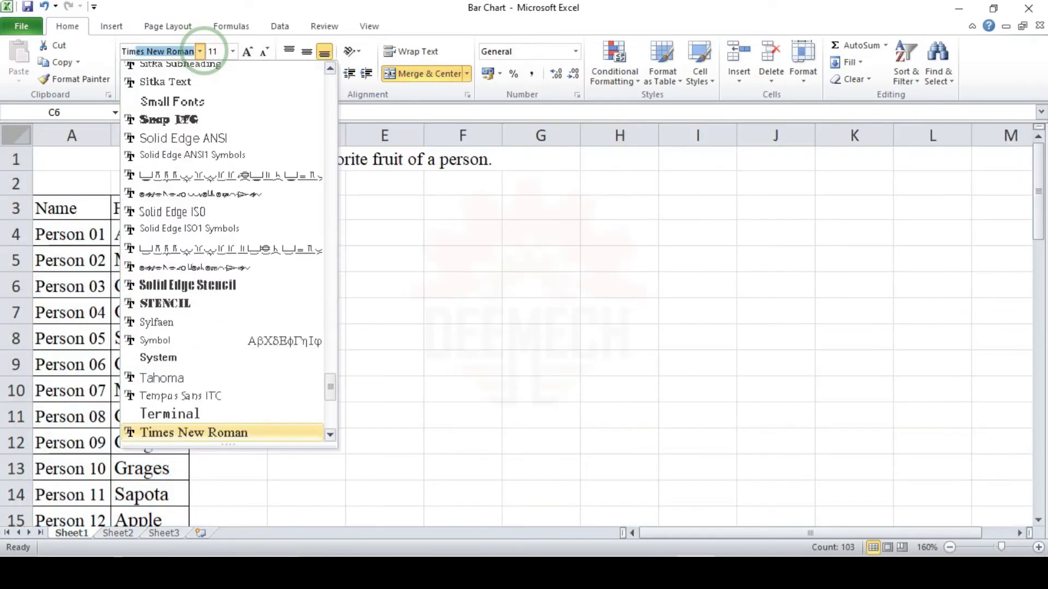
click(246, 432)
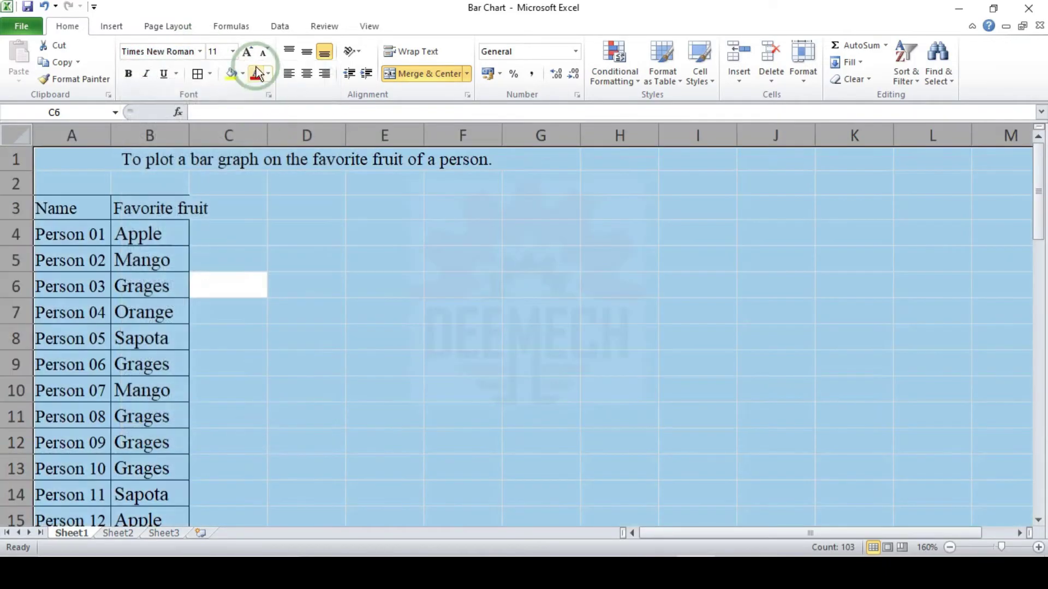
click(233, 51)
click(221, 120)
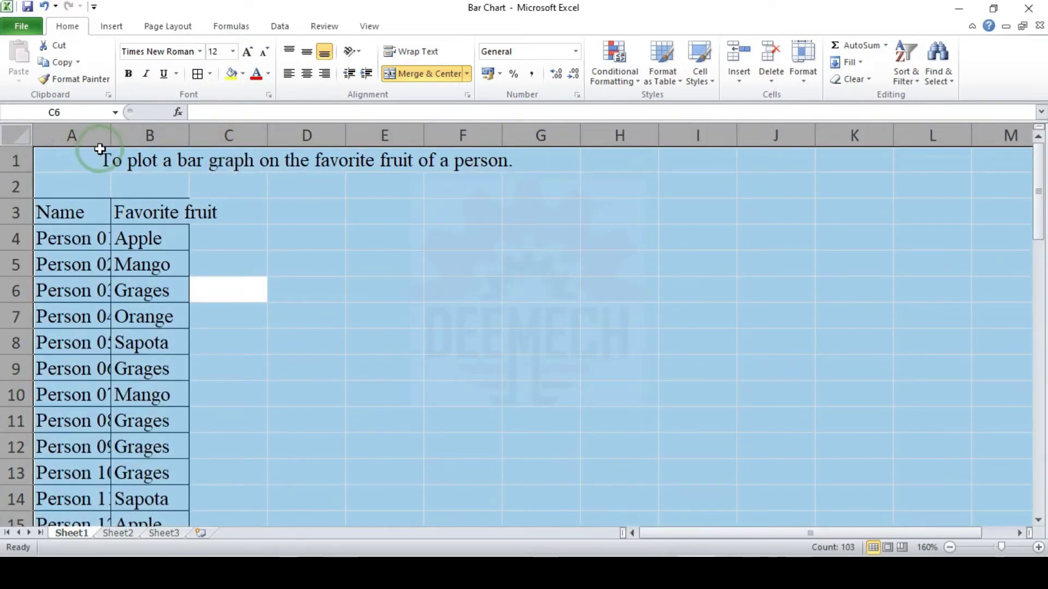
double_click(113, 138)
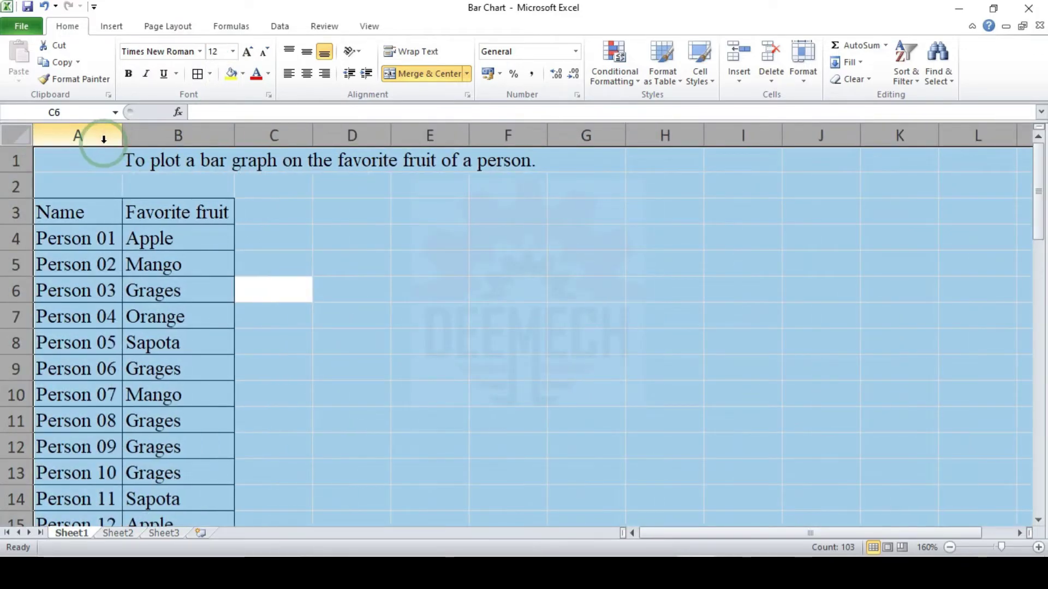
Step: Bold the Name and Favorite fruit headers and the title, then refit column B
click(402, 360)
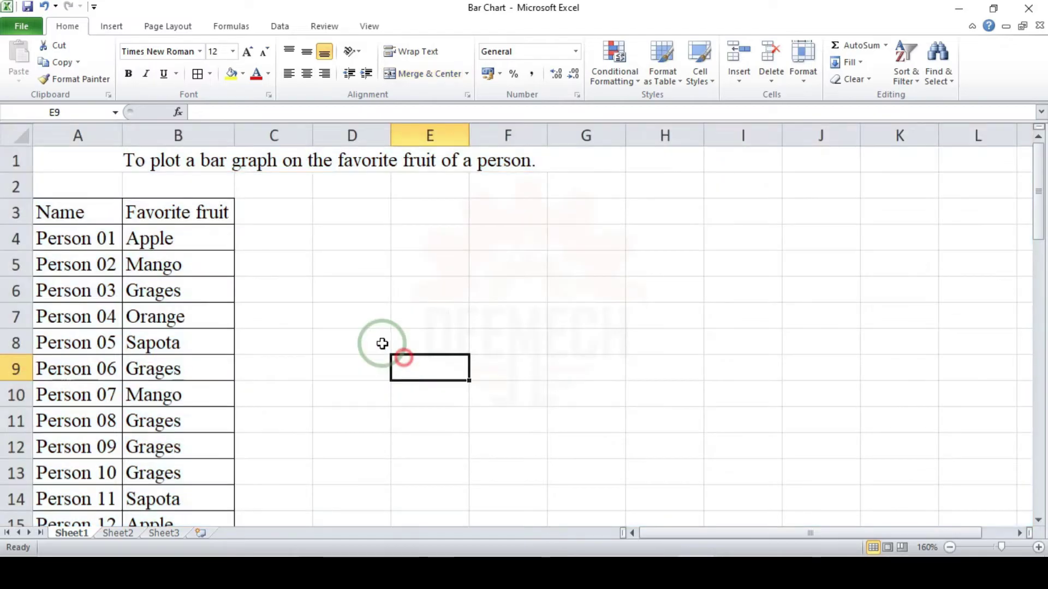
click(183, 218)
drag(183, 217, 77, 213)
click(128, 73)
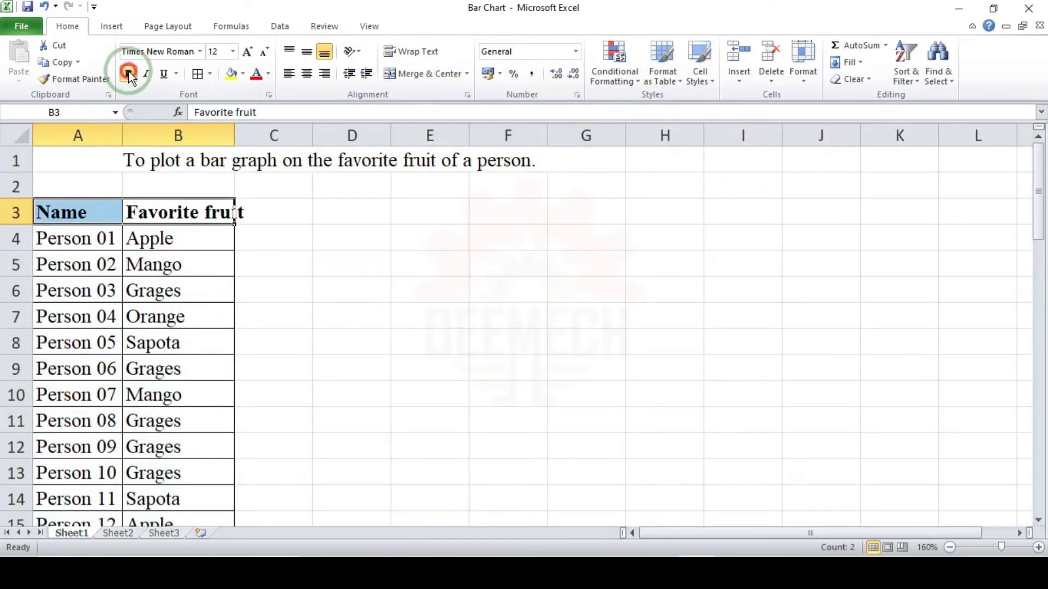
click(159, 167)
click(128, 75)
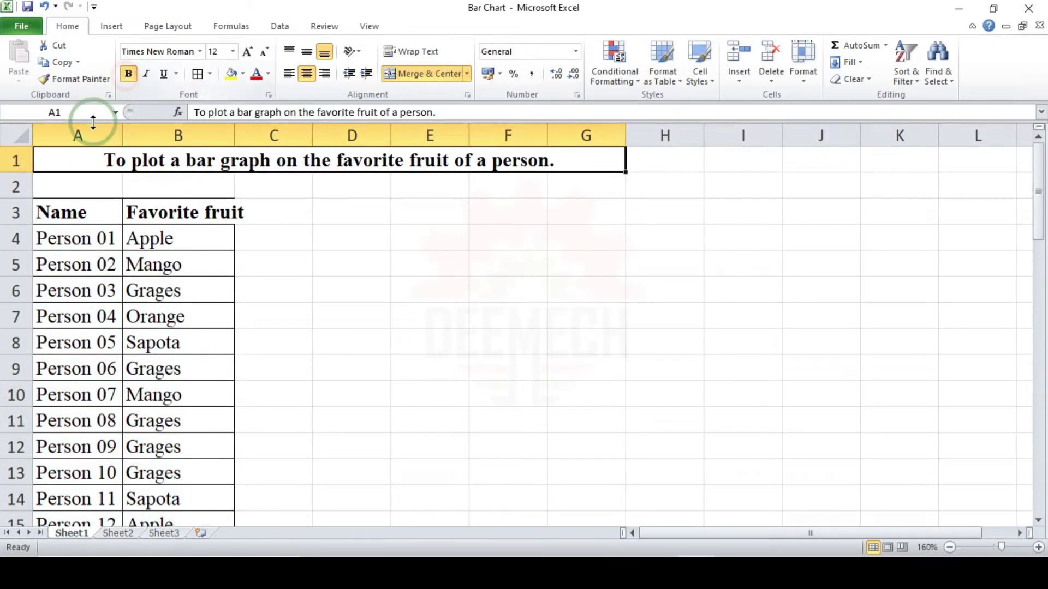
click(274, 319)
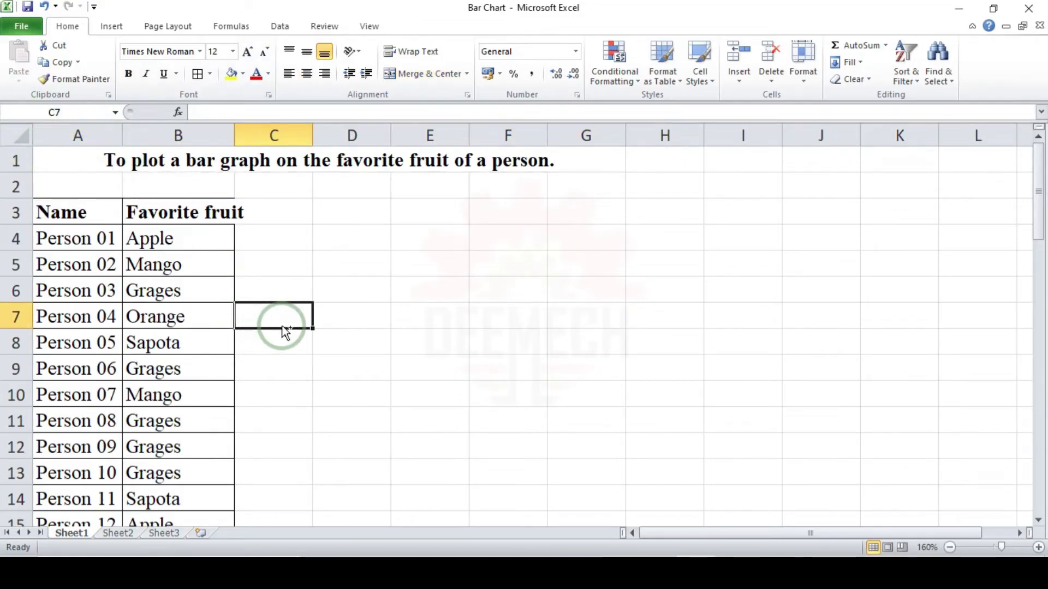
key(ctrl+a)
double_click(122, 135)
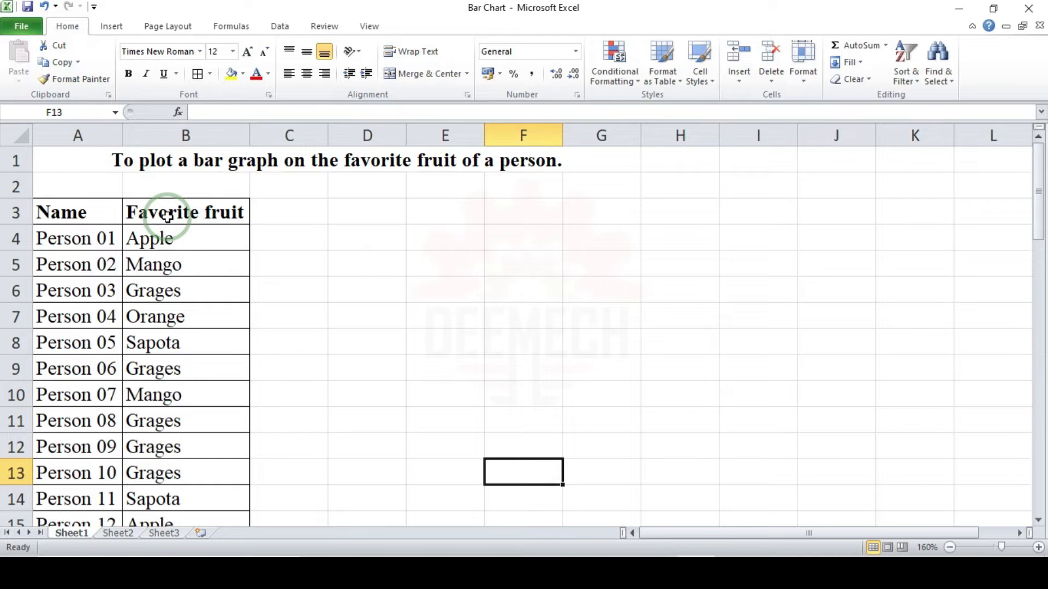
click(167, 217)
Step: Set up an Advanced Filter copying to another location with list range B3:B53
click(279, 26)
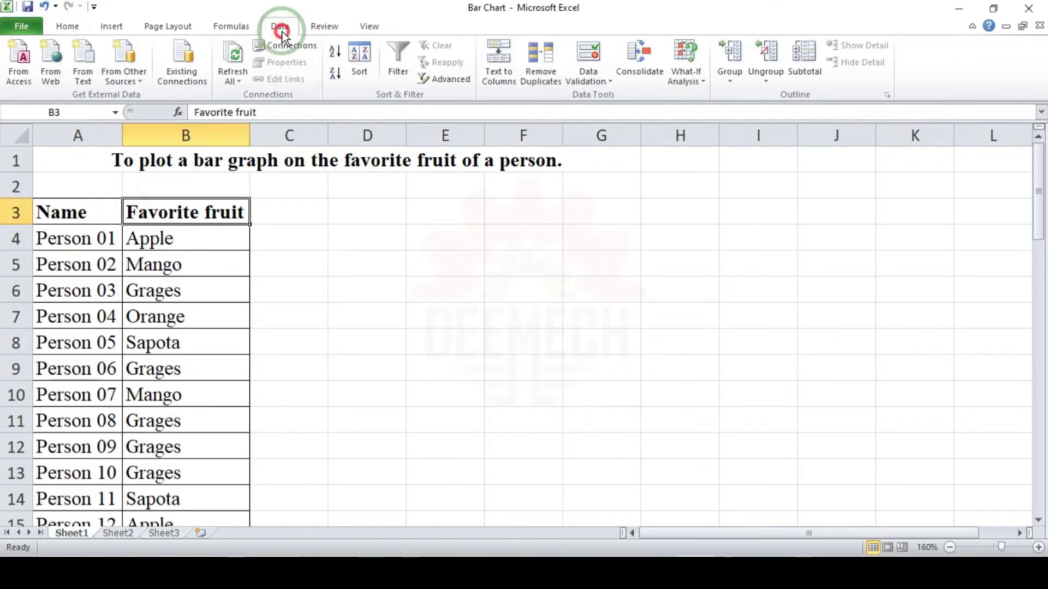
click(436, 80)
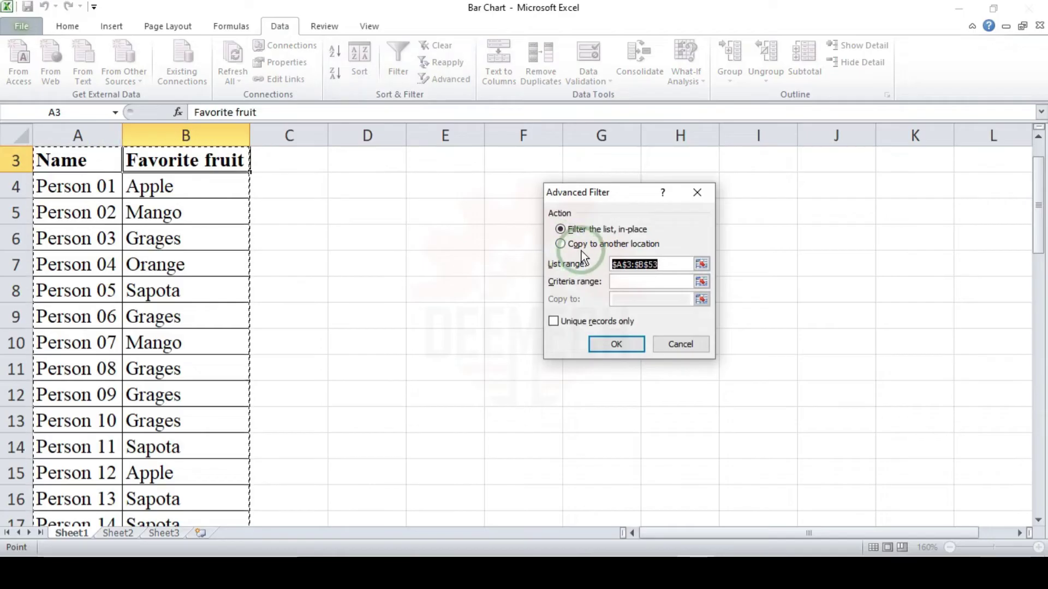
click(581, 250)
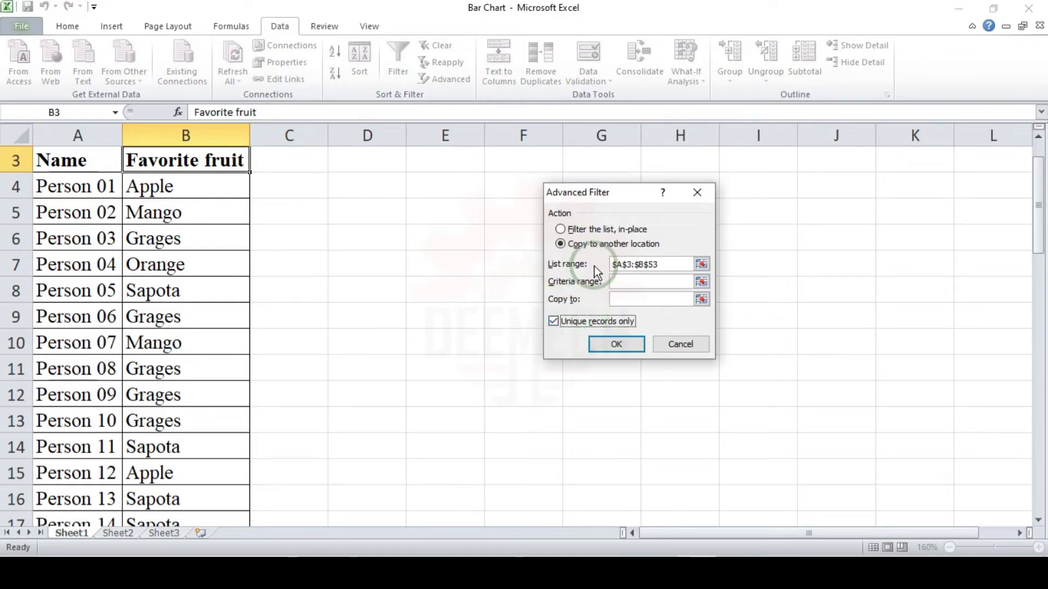
click(701, 264)
scroll(234, 267, up, 1)
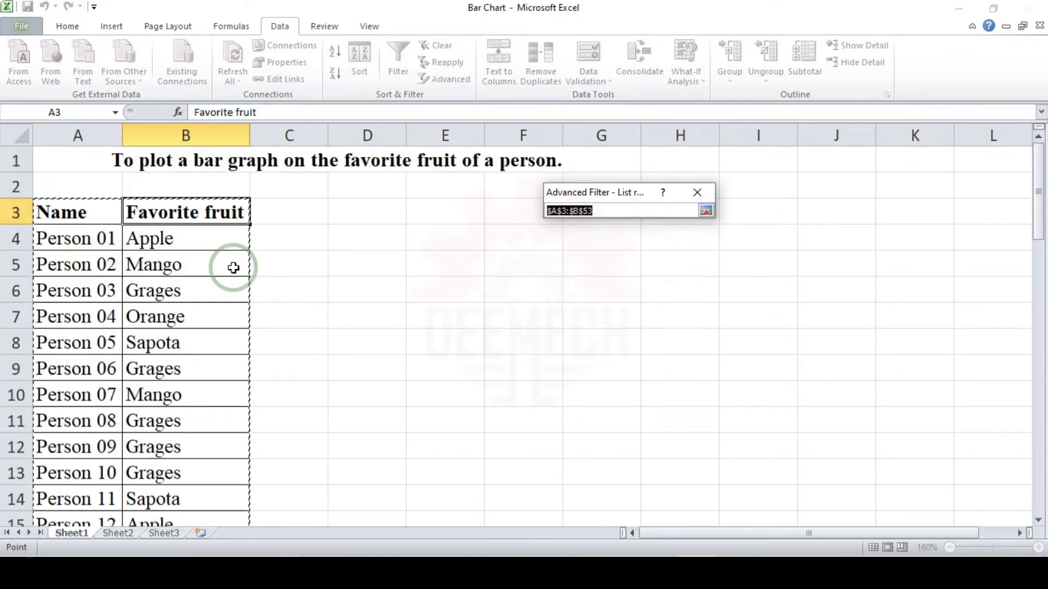
click(192, 211)
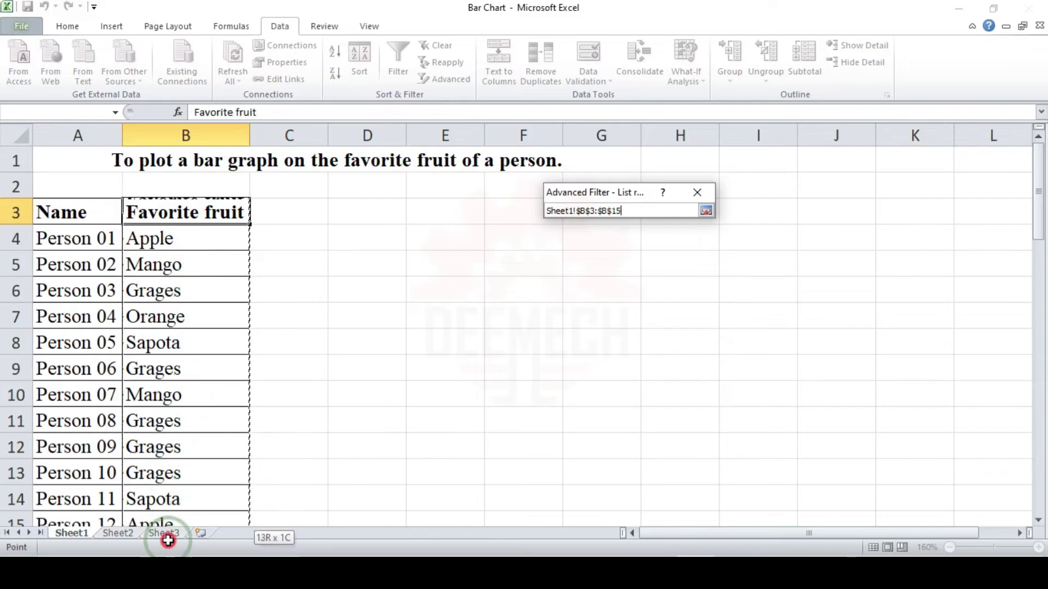
drag(193, 211, 165, 553)
drag(169, 479, 151, 480)
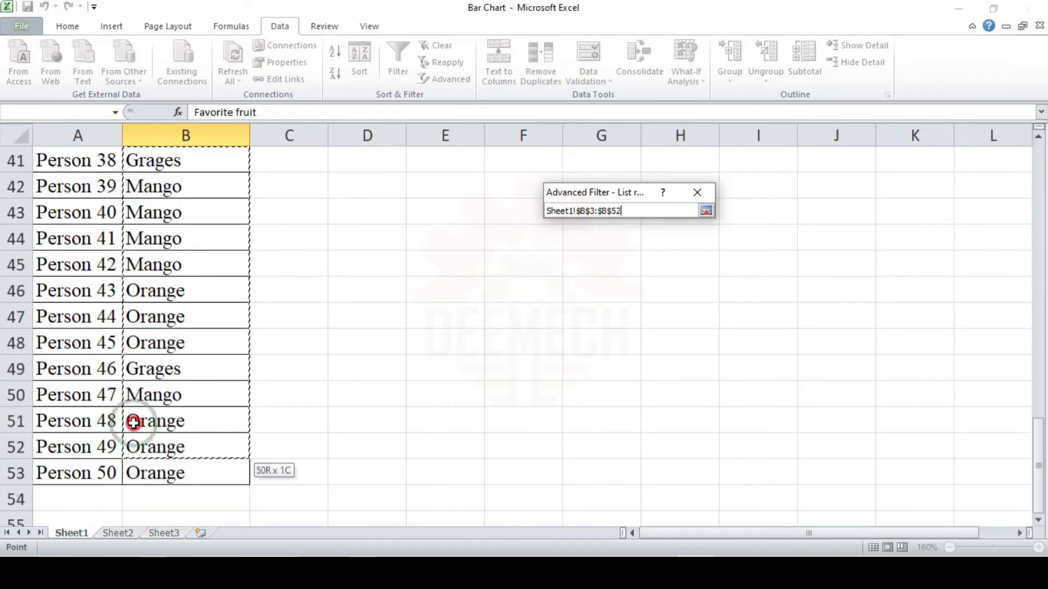
scroll(151, 481, up, 6)
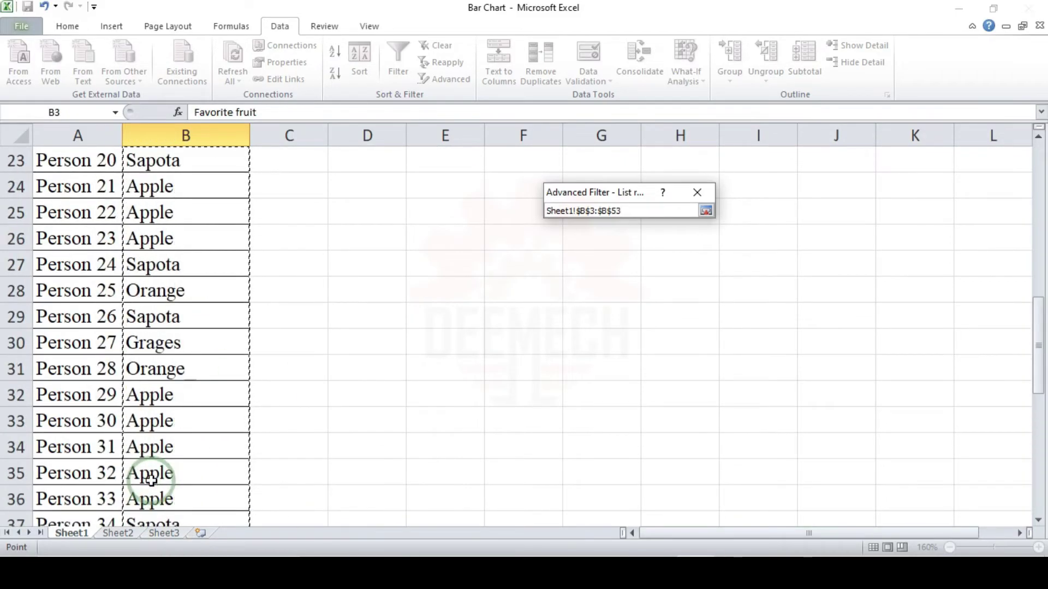
scroll(150, 480, up, 7)
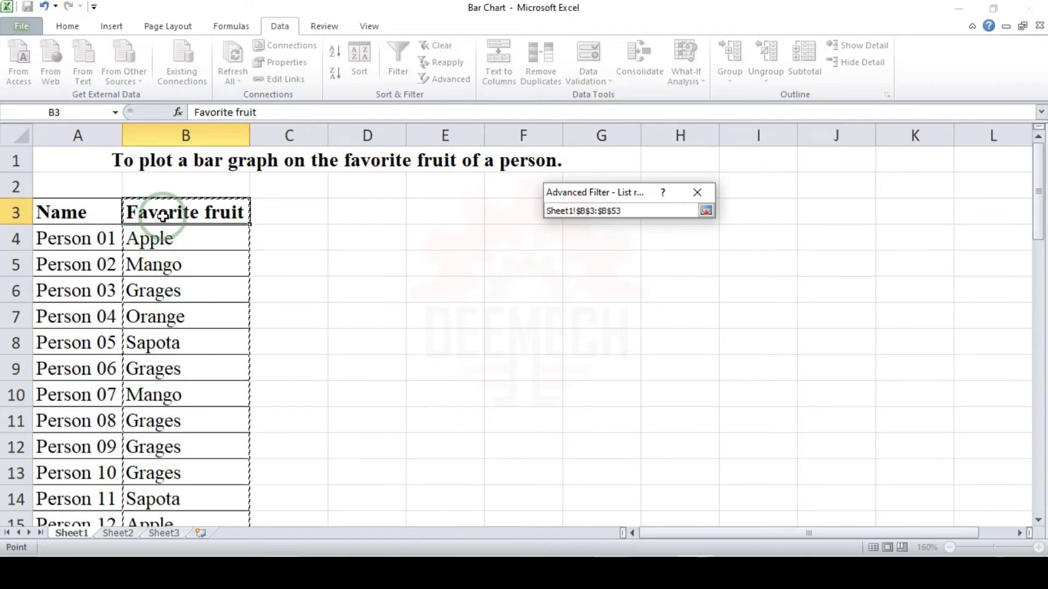
Step: Copy the unique fruit names to D3
click(702, 214)
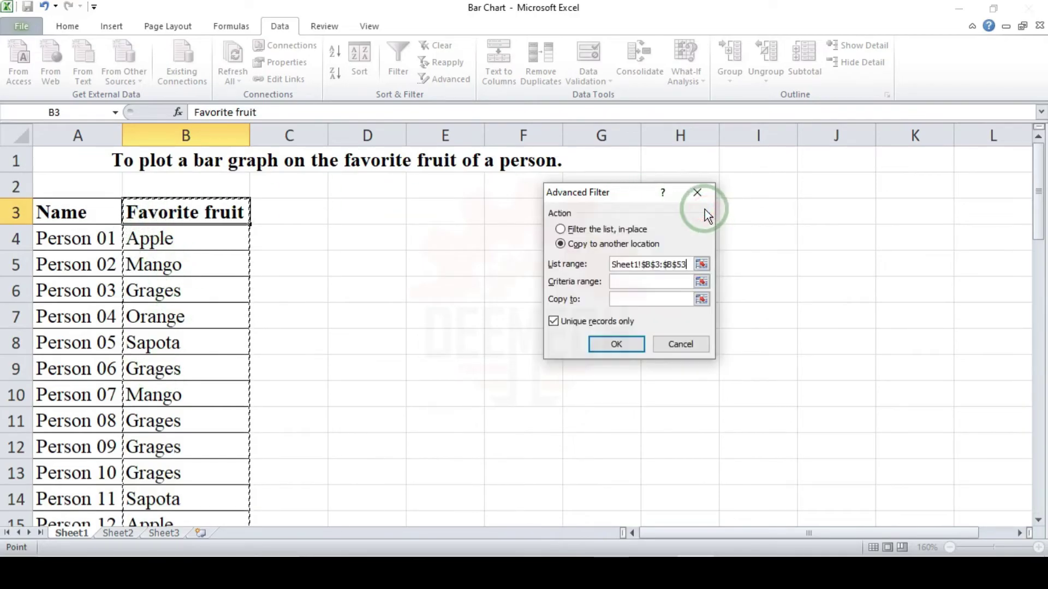
click(618, 300)
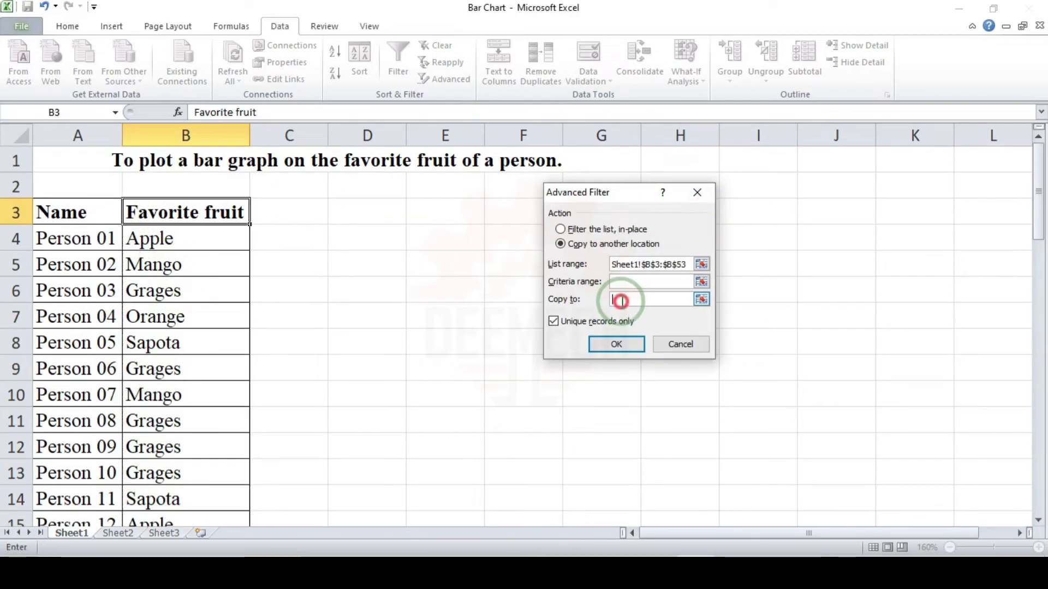
click(266, 229)
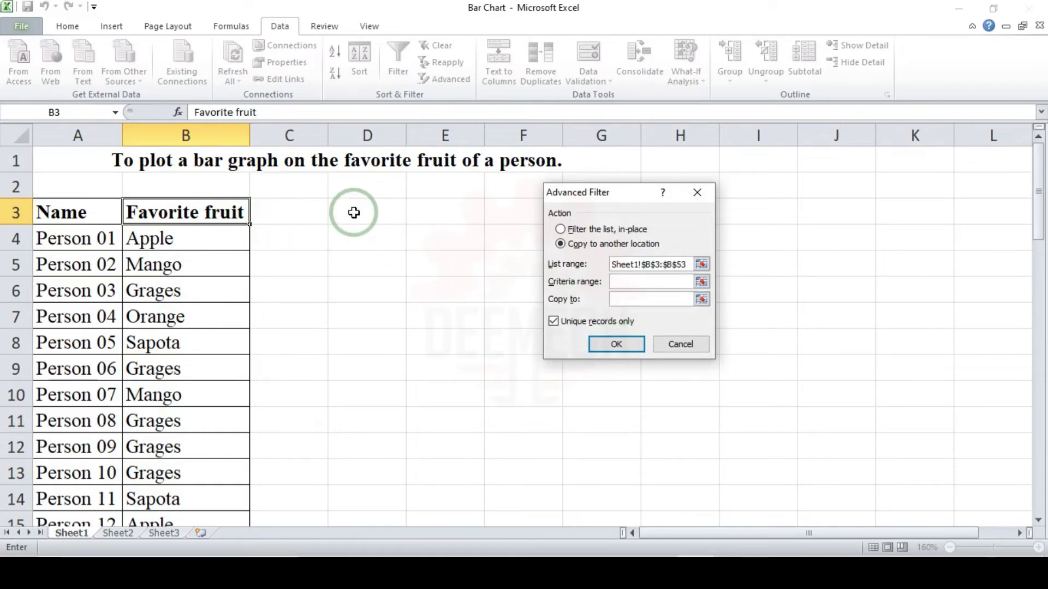
click(628, 344)
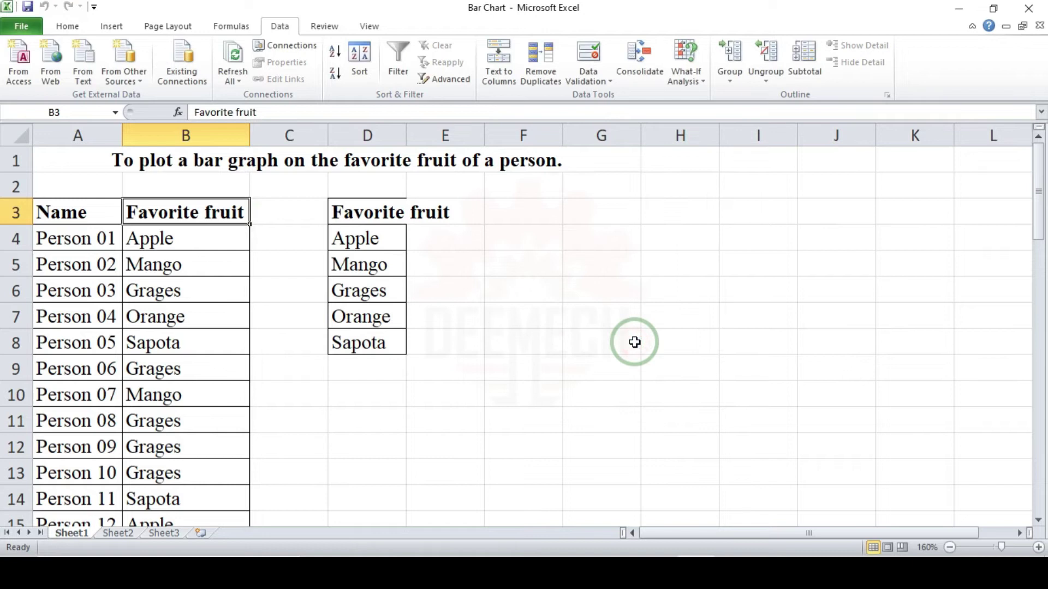
Step: Widen column D, add a Frequency heading in E3, and fit column E
double_click(406, 134)
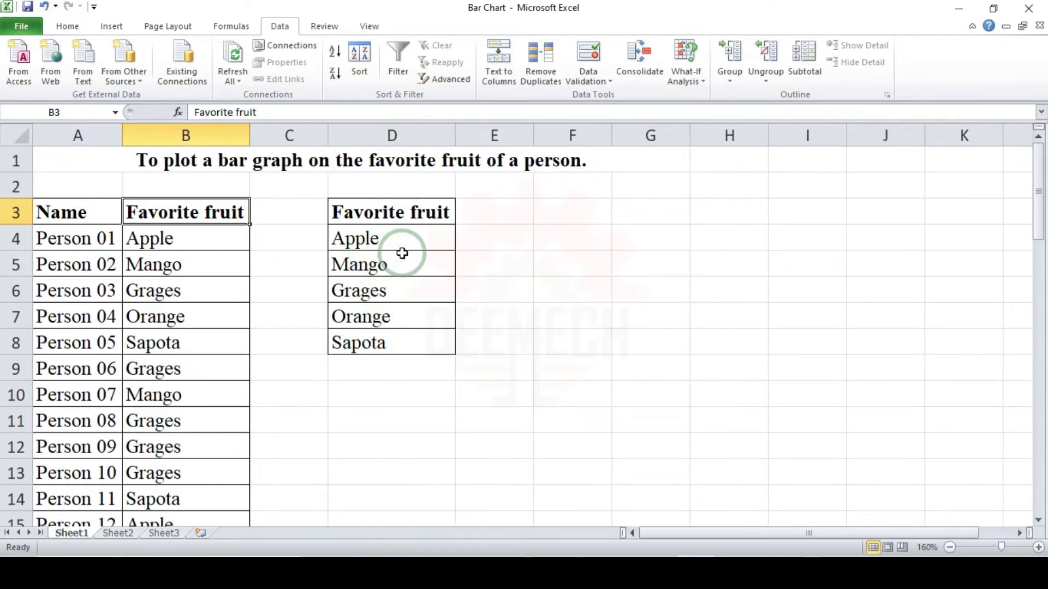
click(484, 218)
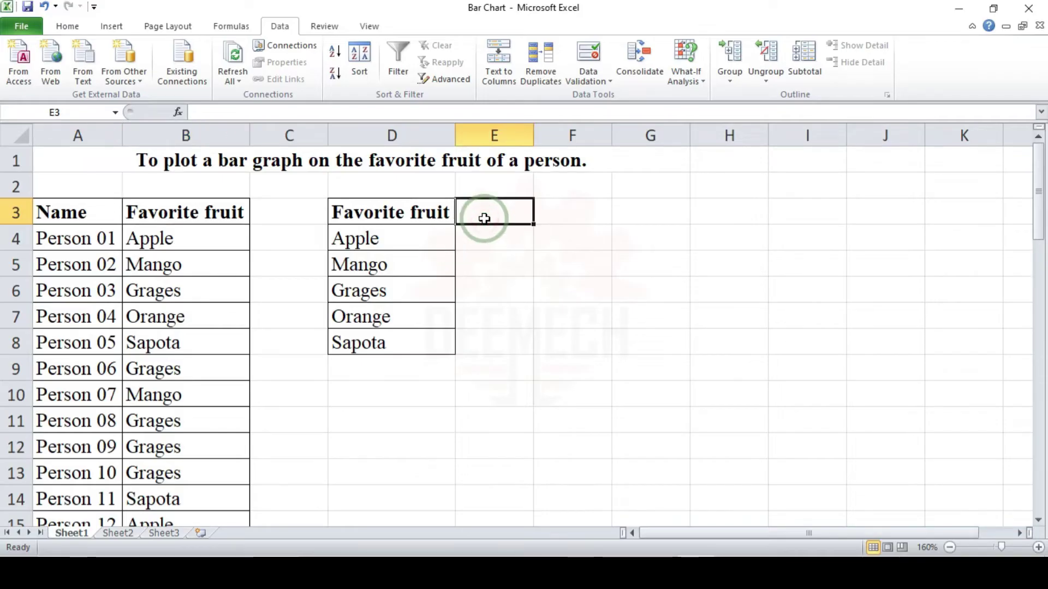
text(Frequency)
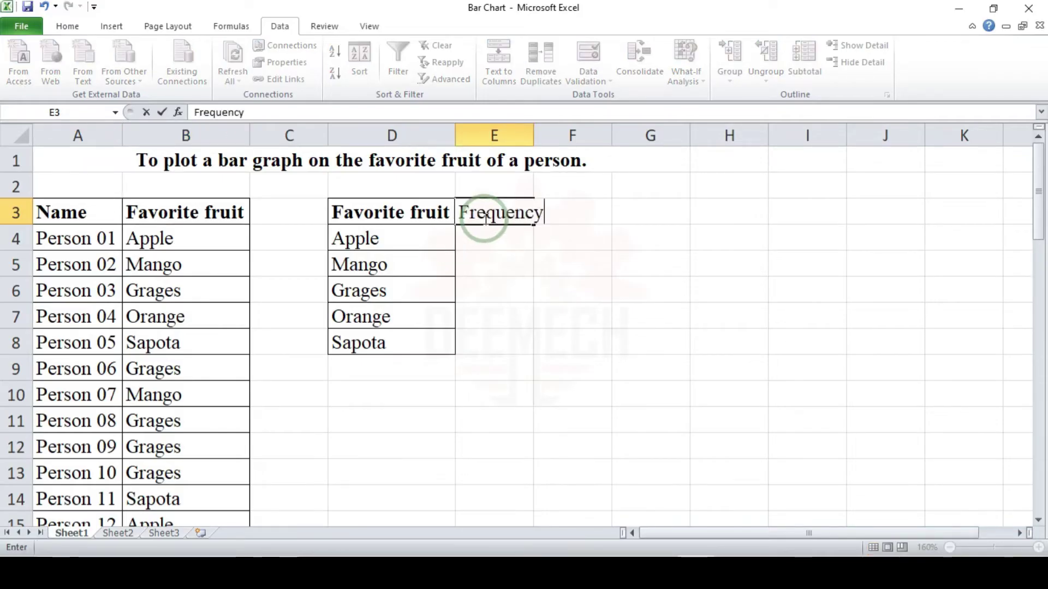
click(546, 316)
double_click(533, 136)
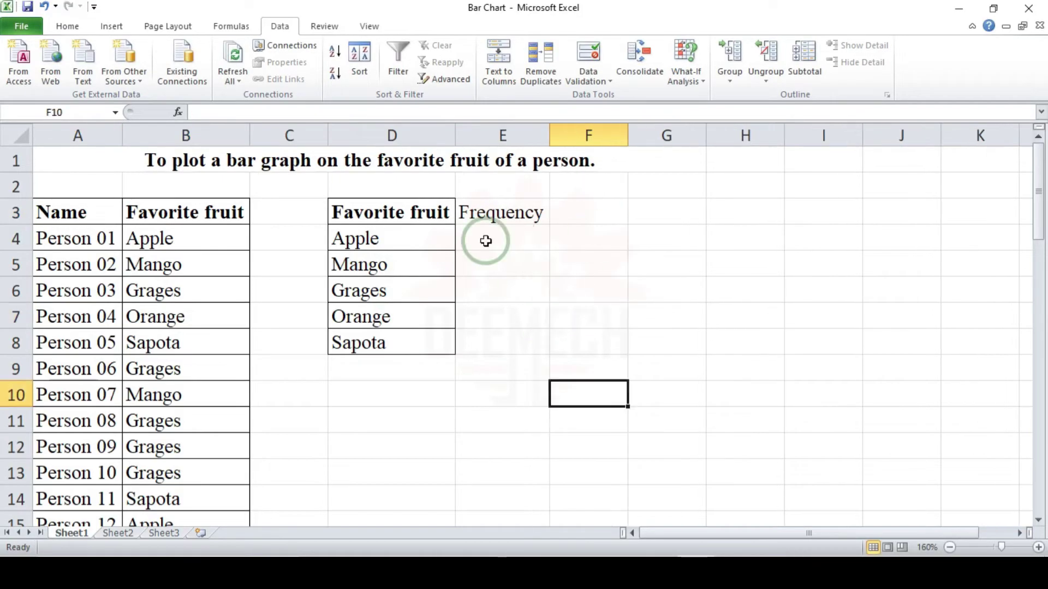
Step: Start a COUNTIF formula in E4 with its Function Arguments shown
click(485, 240)
text(=c)
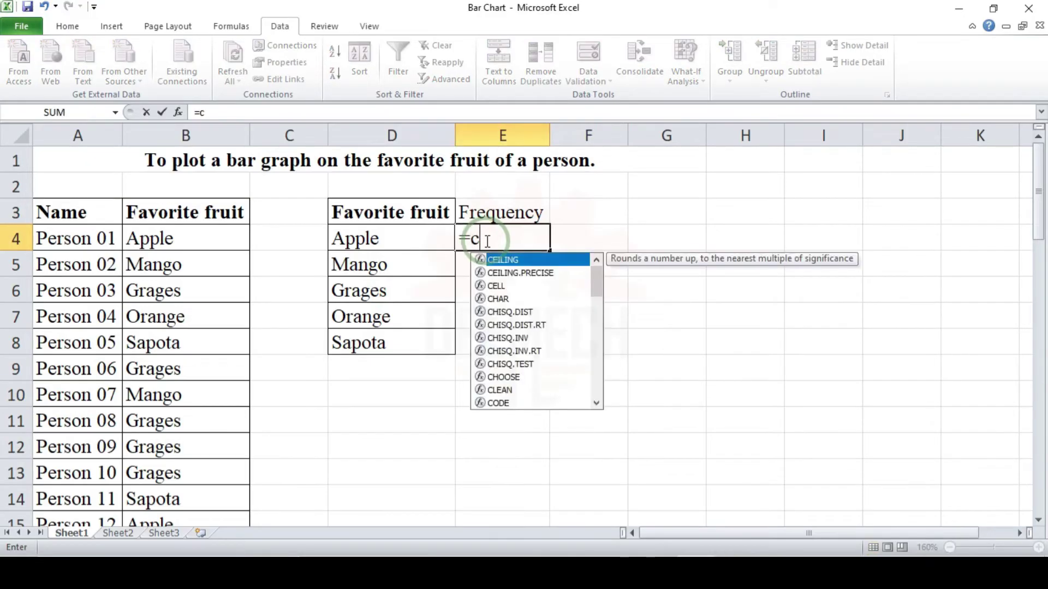
text(ou)
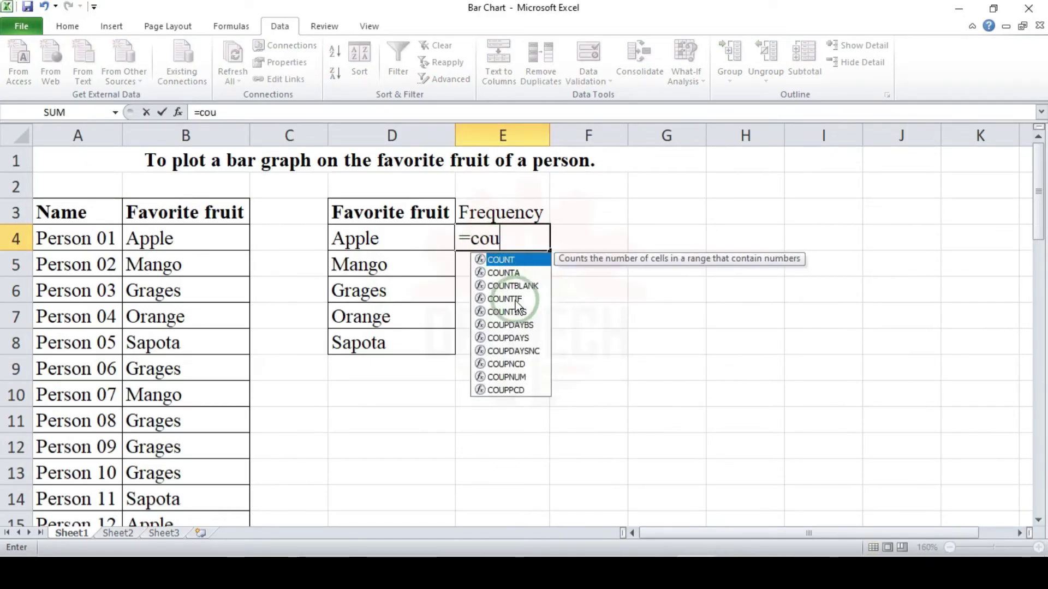
double_click(515, 299)
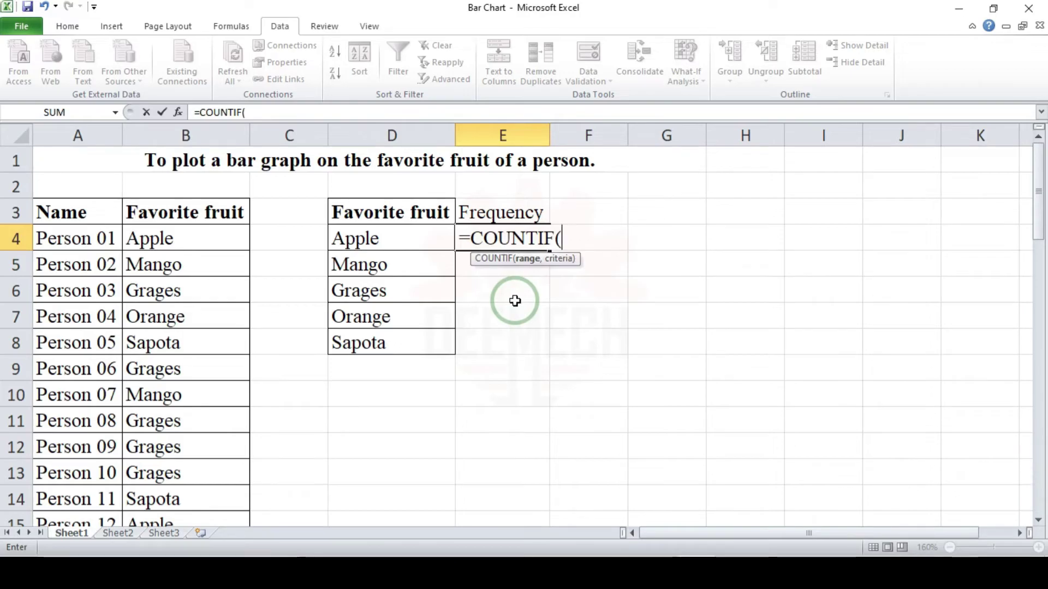
key(ctrl+a)
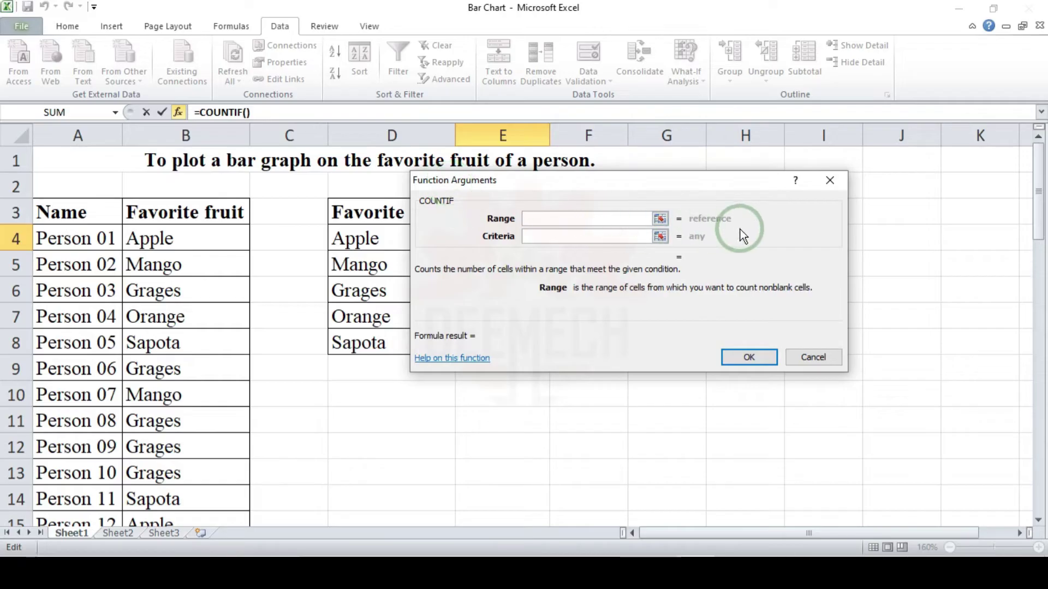
Step: Set COUNTIF's range to B4:B53 and criteria to D4:D8, giving 11 for Apple
click(660, 217)
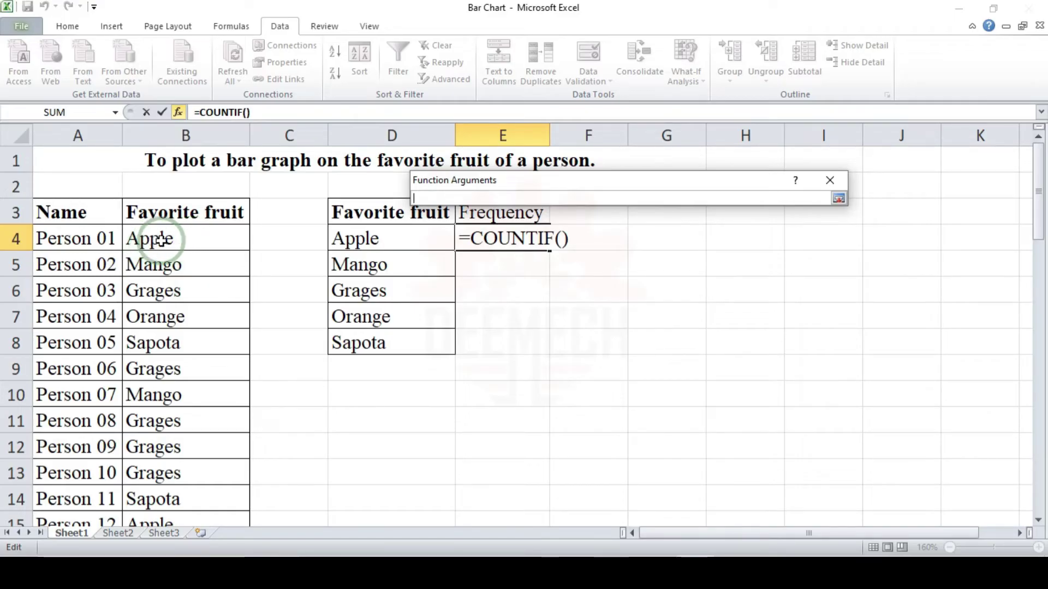
mouse_move(161, 240)
mouse_down()
mouse_move(163, 473)
mouse_move(174, 478)
mouse_up()
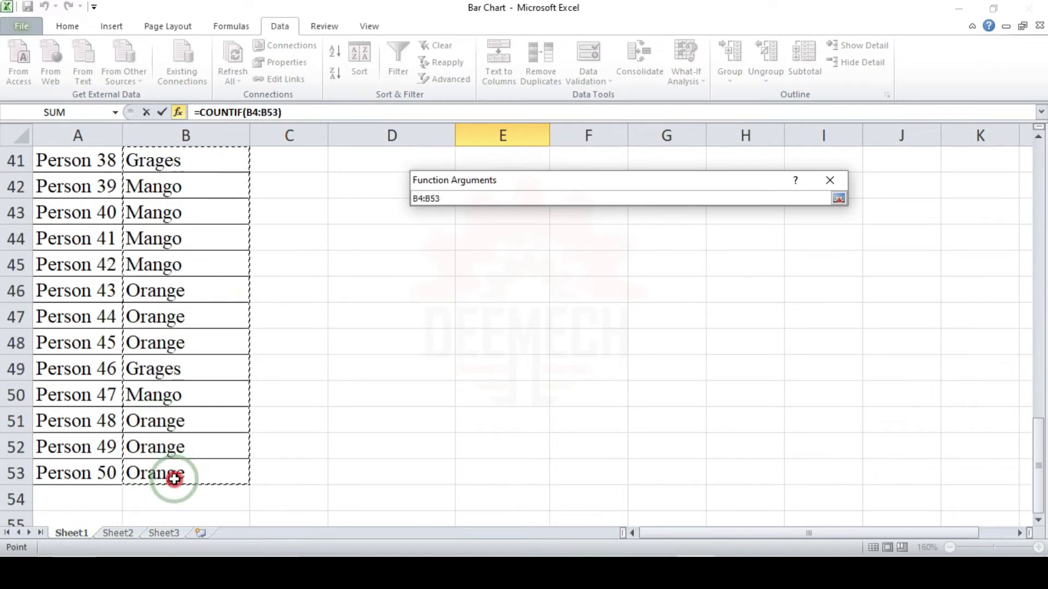
scroll(174, 478, up, 6)
scroll(174, 480, up, 7)
scroll(174, 483, up, 1)
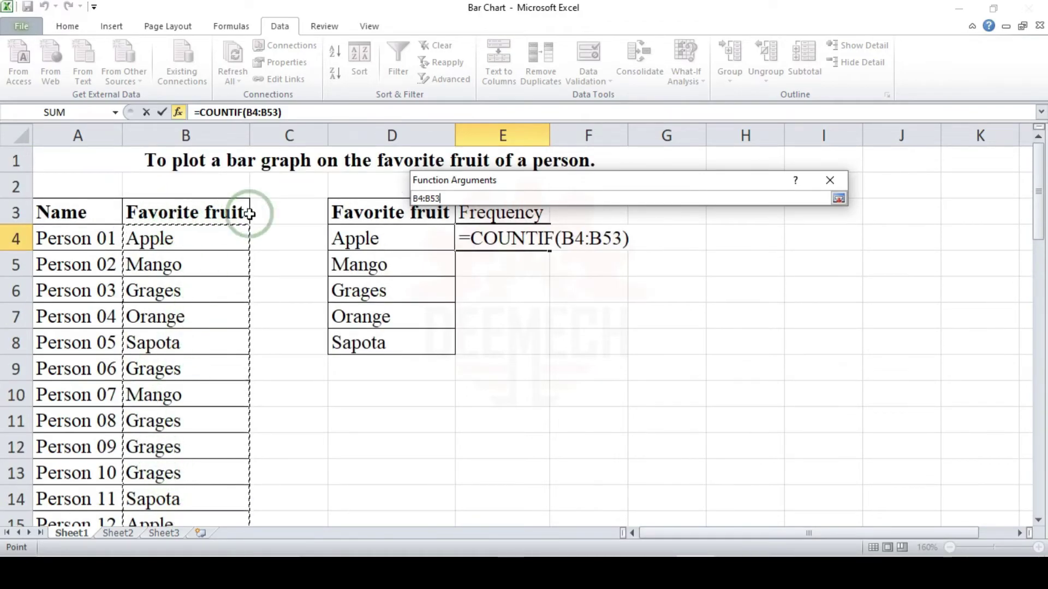
click(841, 200)
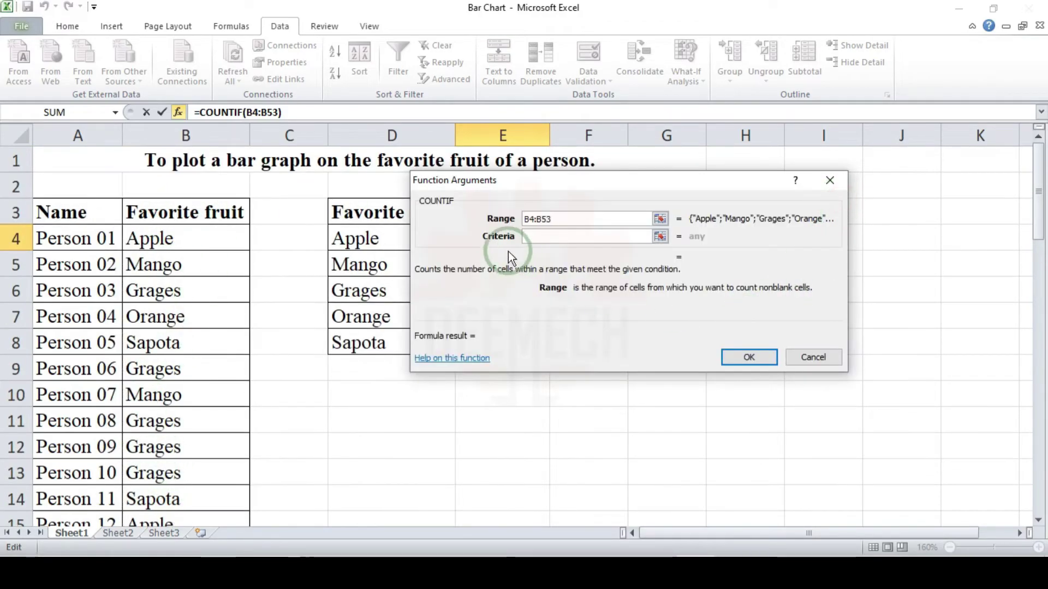
click(664, 239)
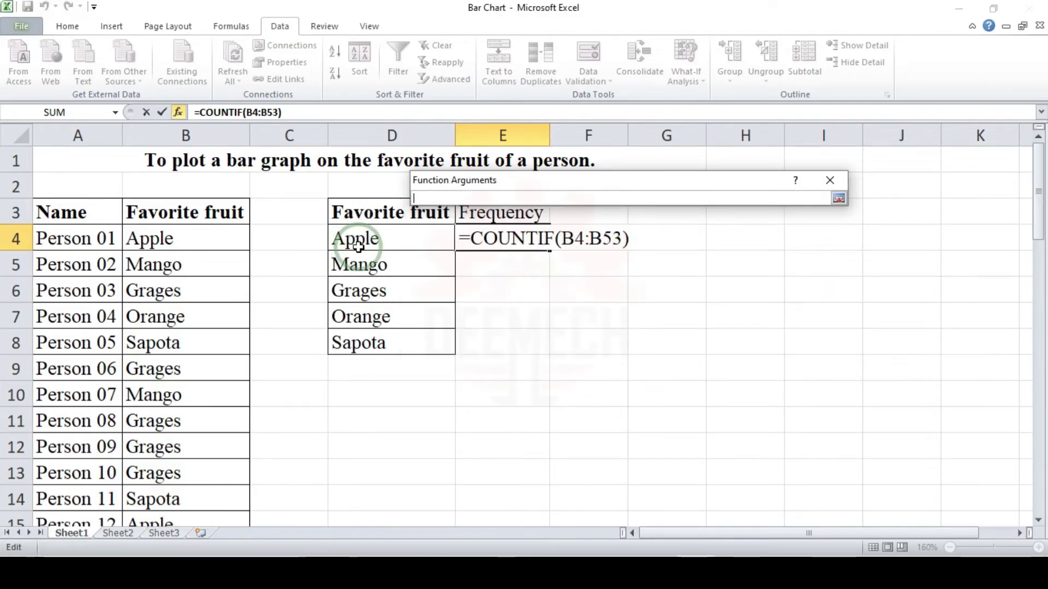
drag(356, 240, 355, 345)
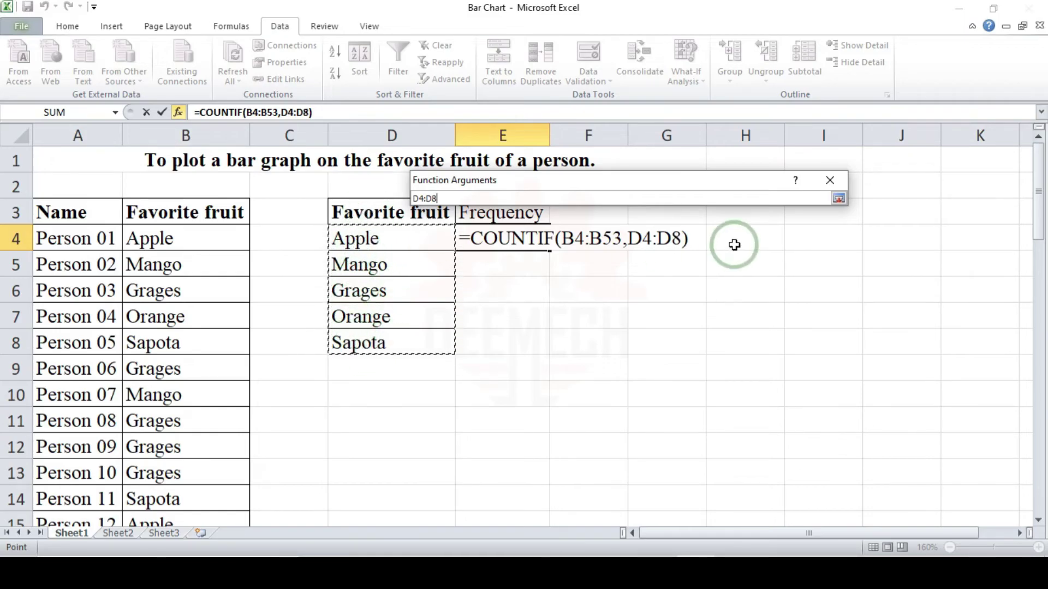
click(838, 199)
click(749, 357)
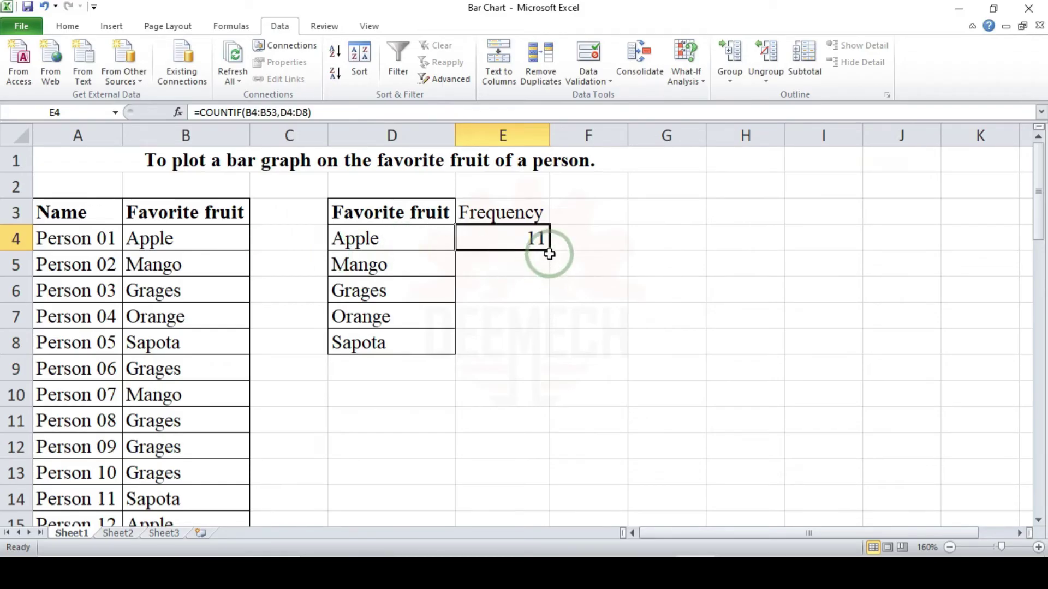
Step: Fill the count formula down to E8, then border and center the table D3:E8
drag(552, 250, 553, 376)
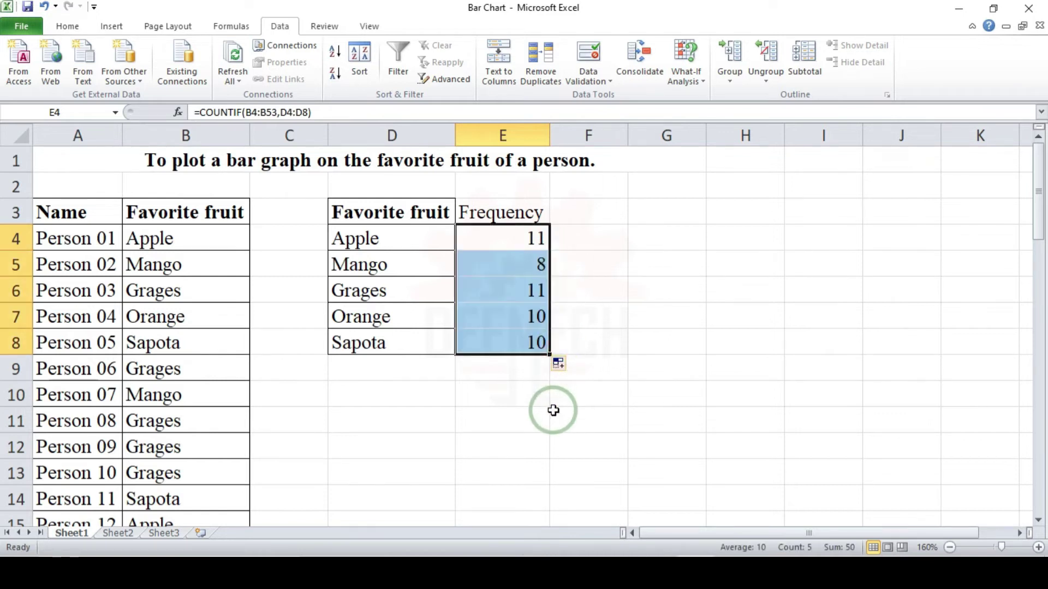
click(553, 411)
mouse_move(519, 346)
mouse_down()
mouse_move(445, 296)
mouse_move(375, 213)
mouse_up()
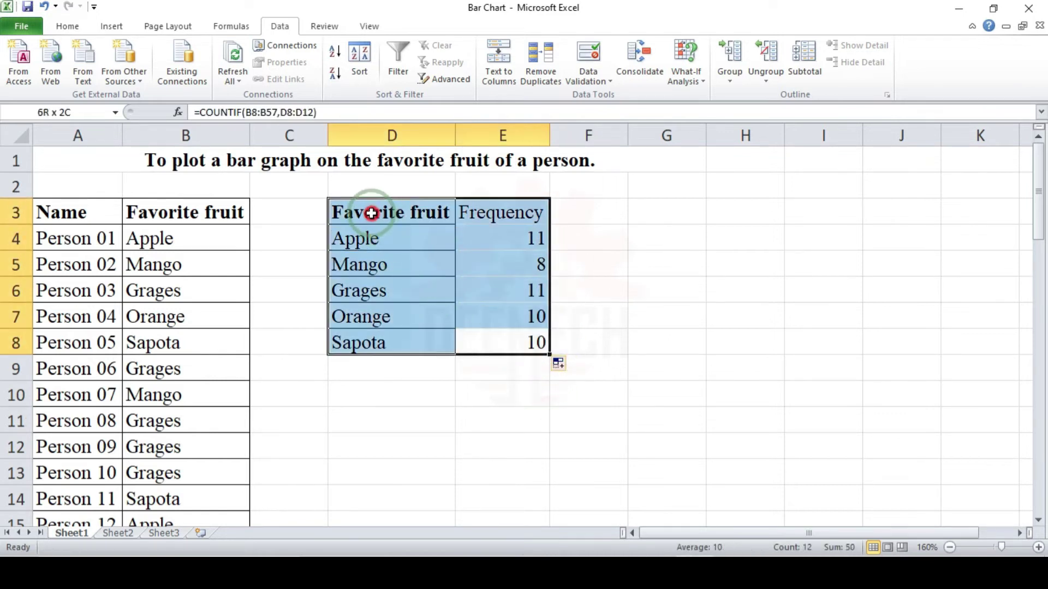
click(67, 25)
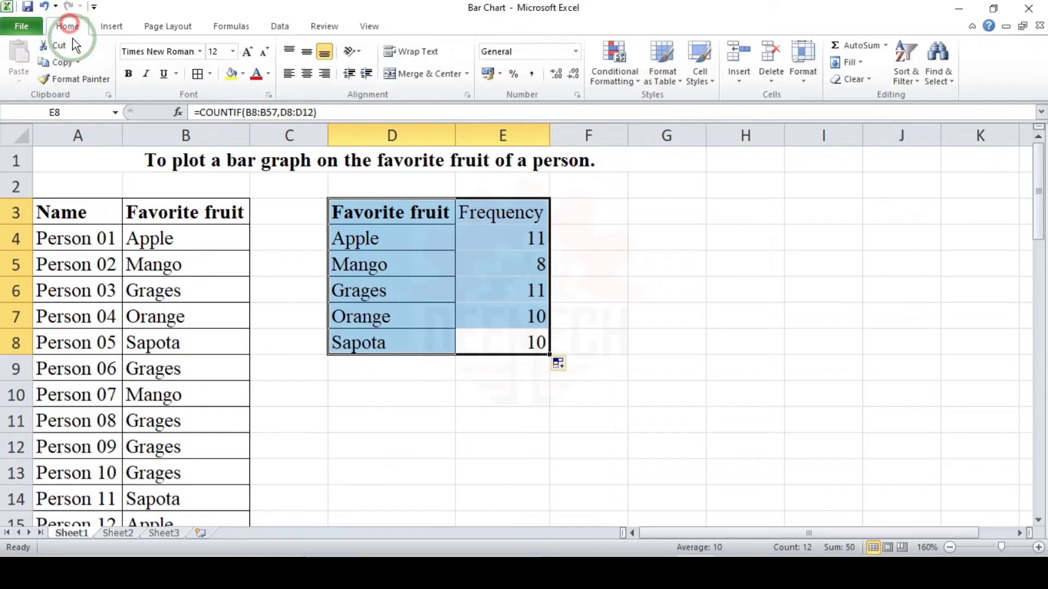
click(216, 74)
click(213, 194)
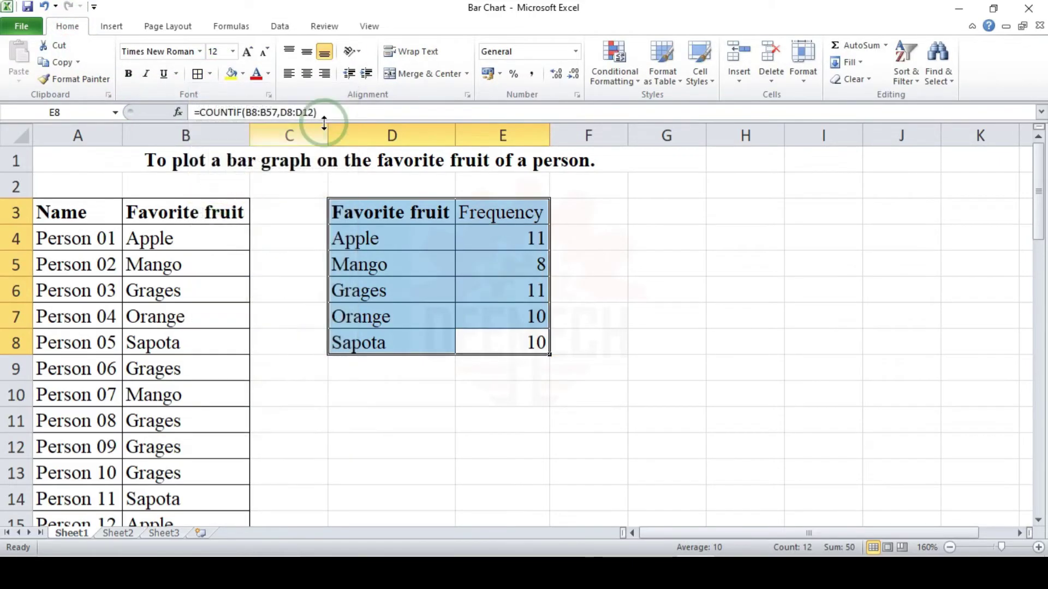
click(307, 73)
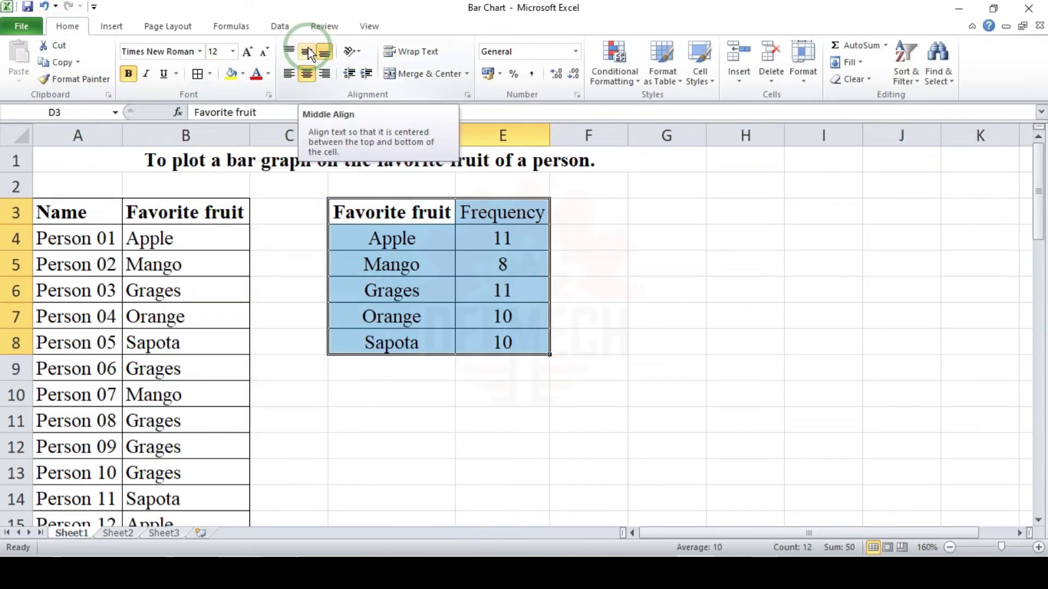
Step: Bold the D3:E3 headers and fit column E to Frequency
click(619, 261)
click(488, 211)
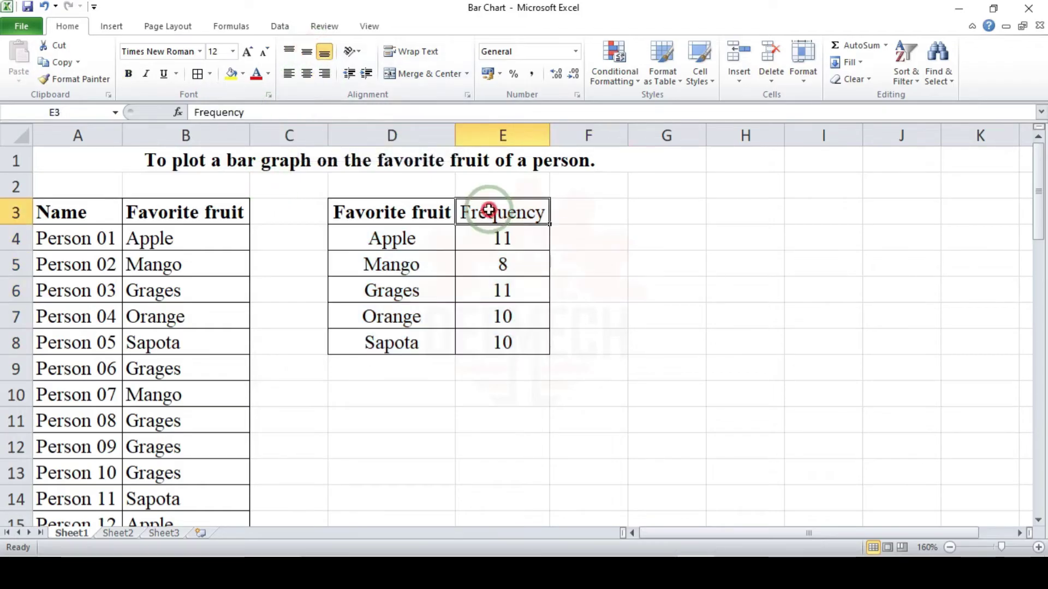
drag(488, 210, 382, 210)
click(127, 74)
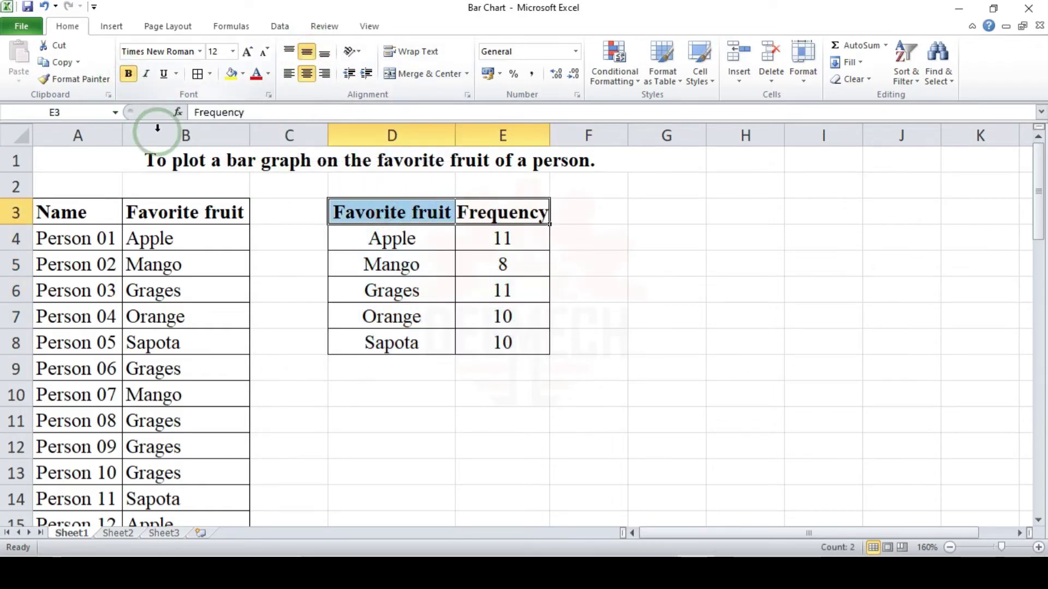
click(554, 307)
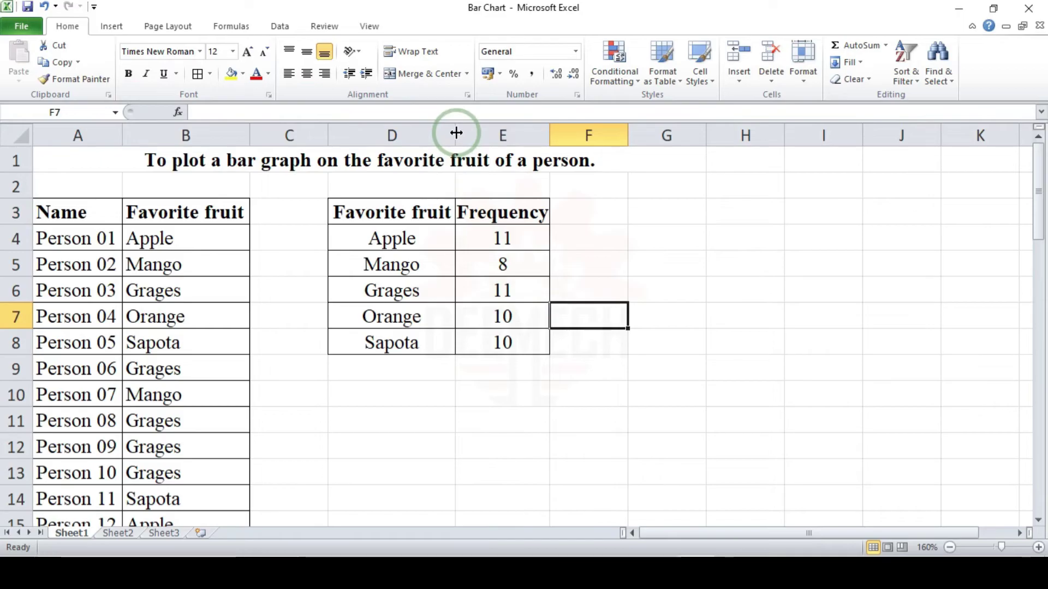
double_click(547, 136)
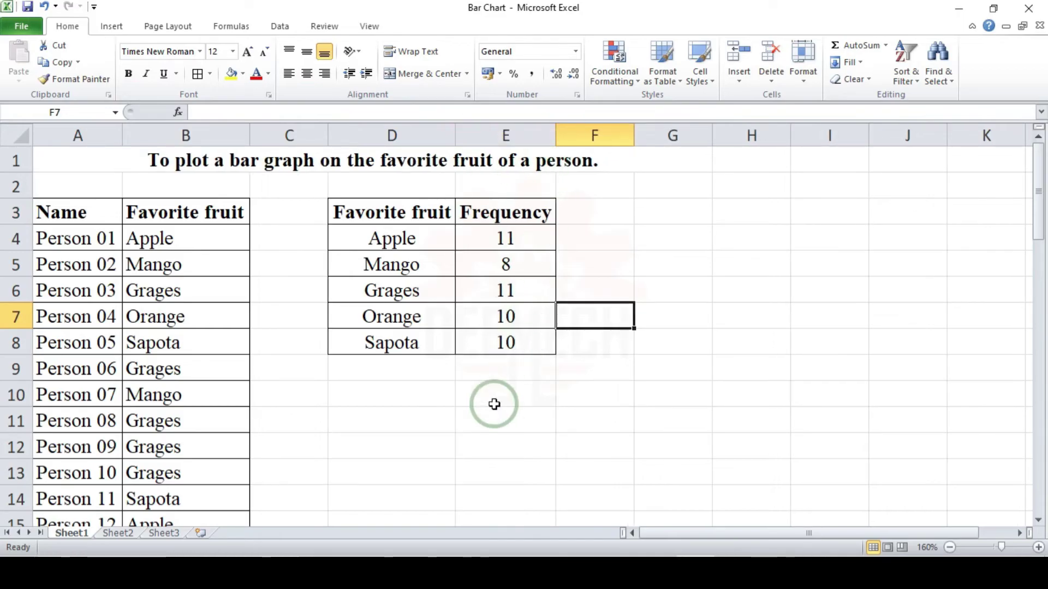
Step: Check the COUNTIF counts in E4:E8 against each fruit, then reselect D3:E8
key(Left)
key(Up)
key(Up)
key(Up)
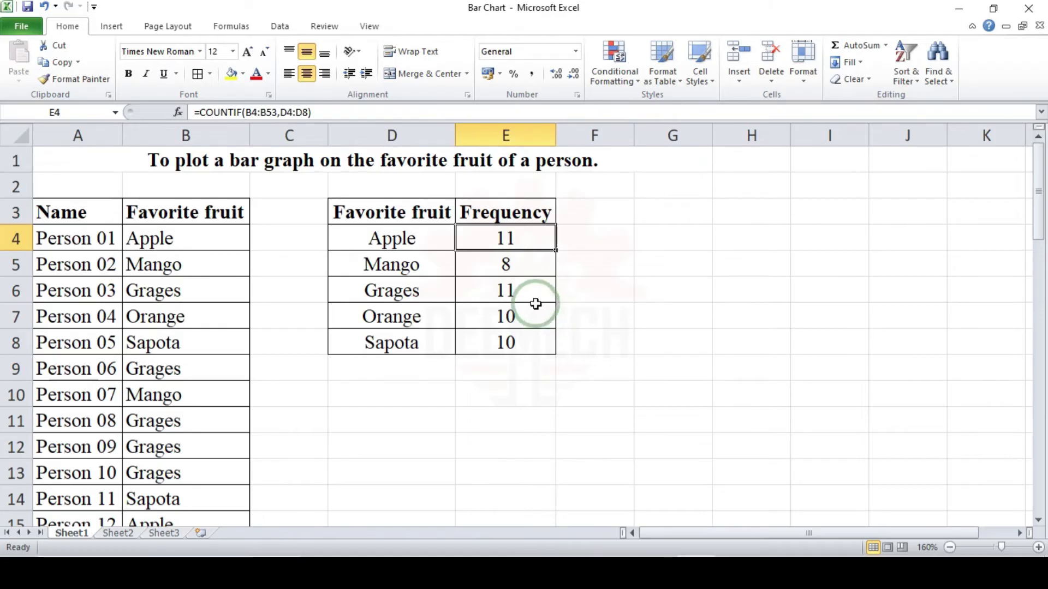
click(451, 237)
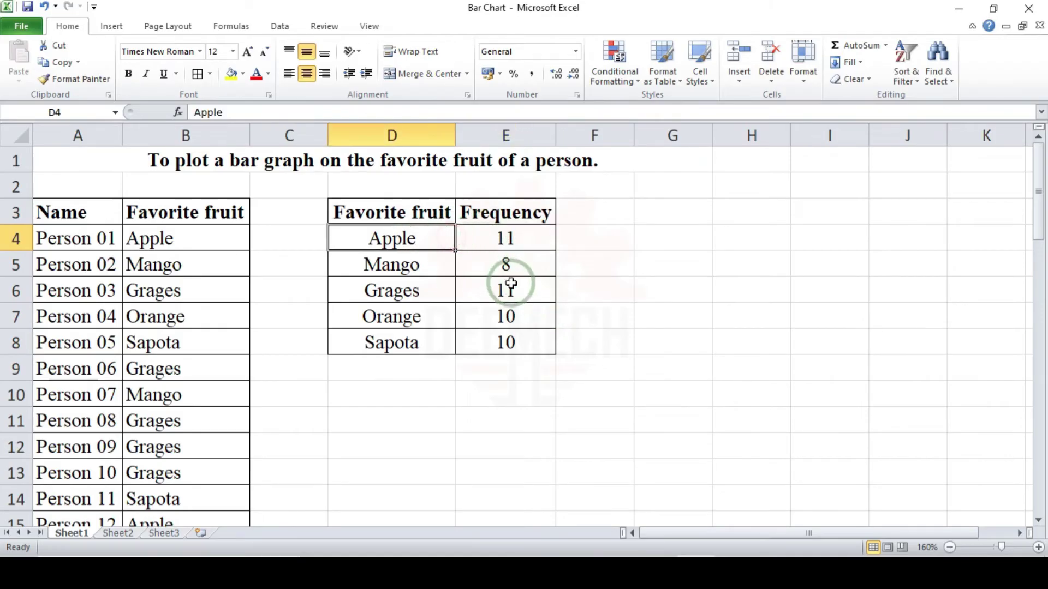
click(510, 264)
click(433, 264)
click(508, 296)
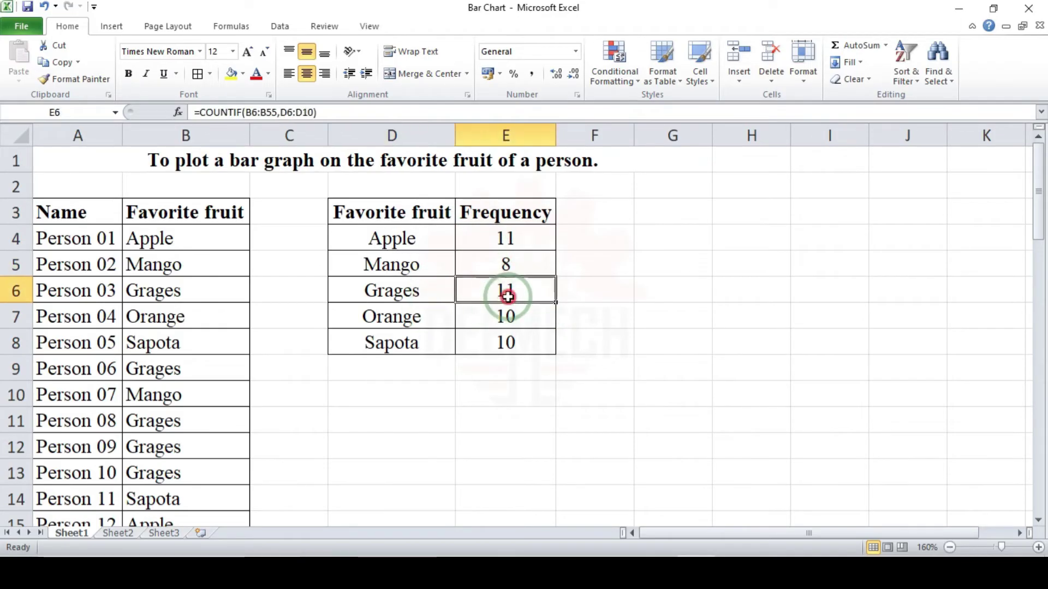
click(420, 291)
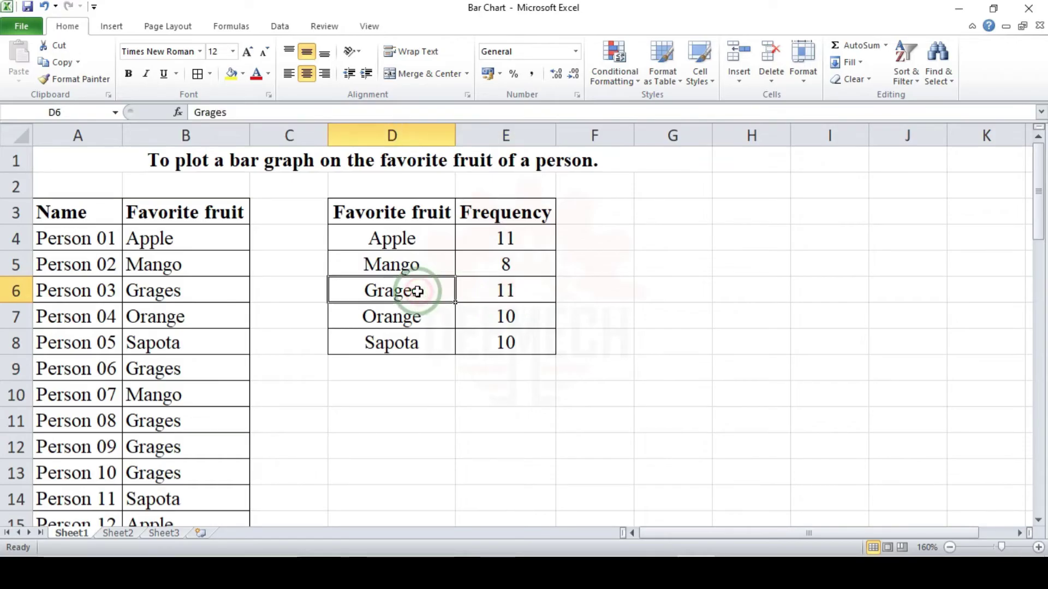
click(474, 322)
click(502, 343)
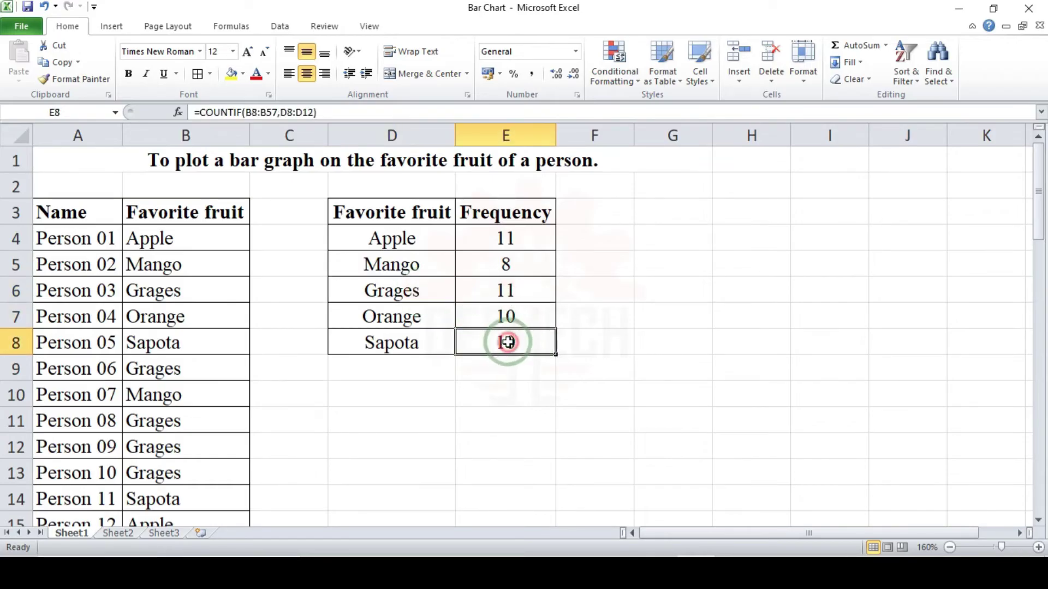
click(420, 317)
click(418, 336)
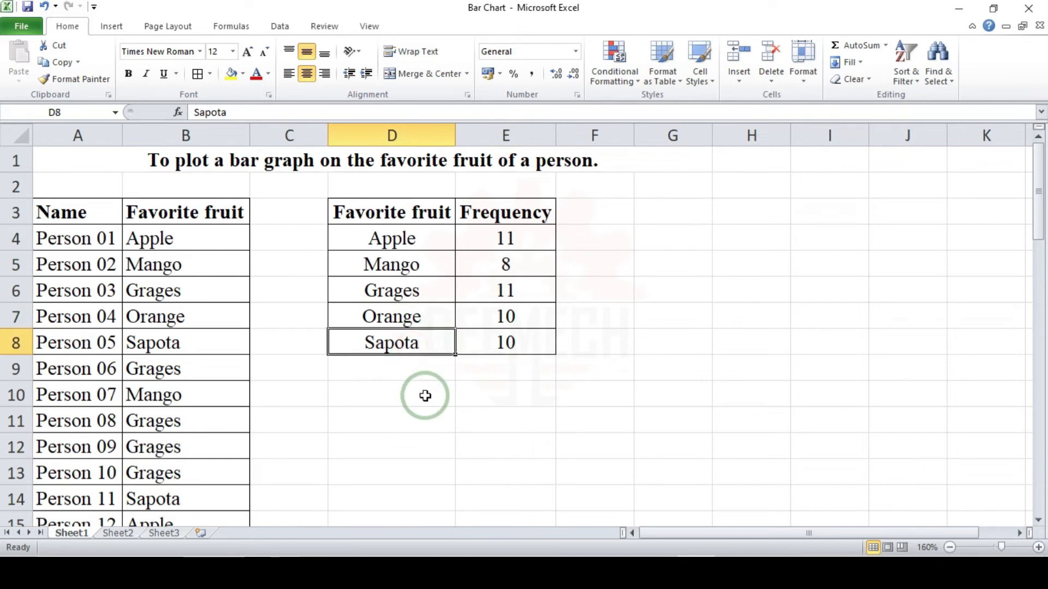
click(510, 405)
drag(505, 339, 354, 212)
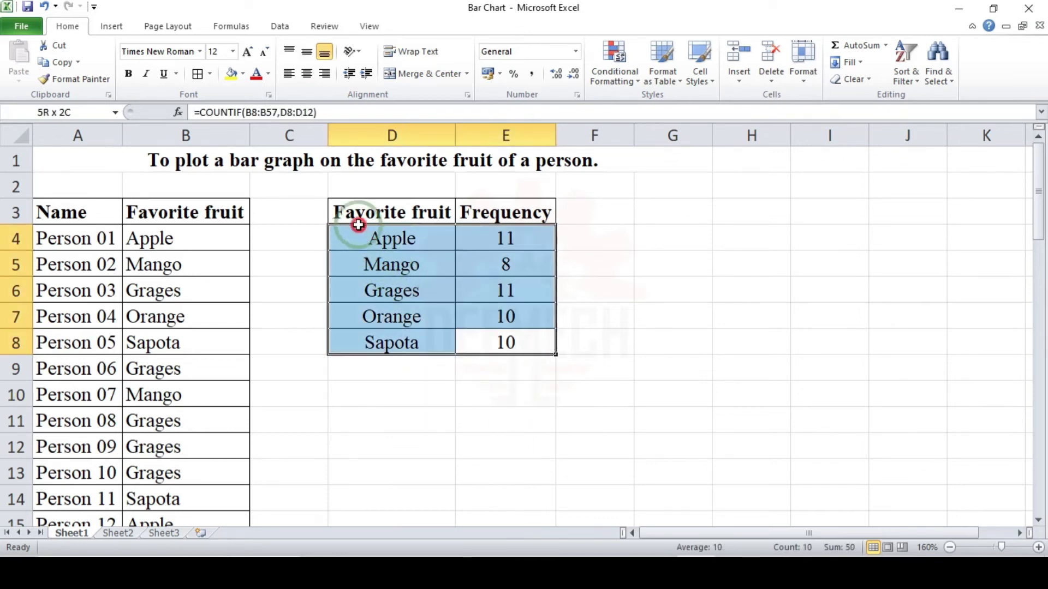
Step: Insert a clustered bar chart of D3:E8 titled Frequency and select its bars
click(111, 26)
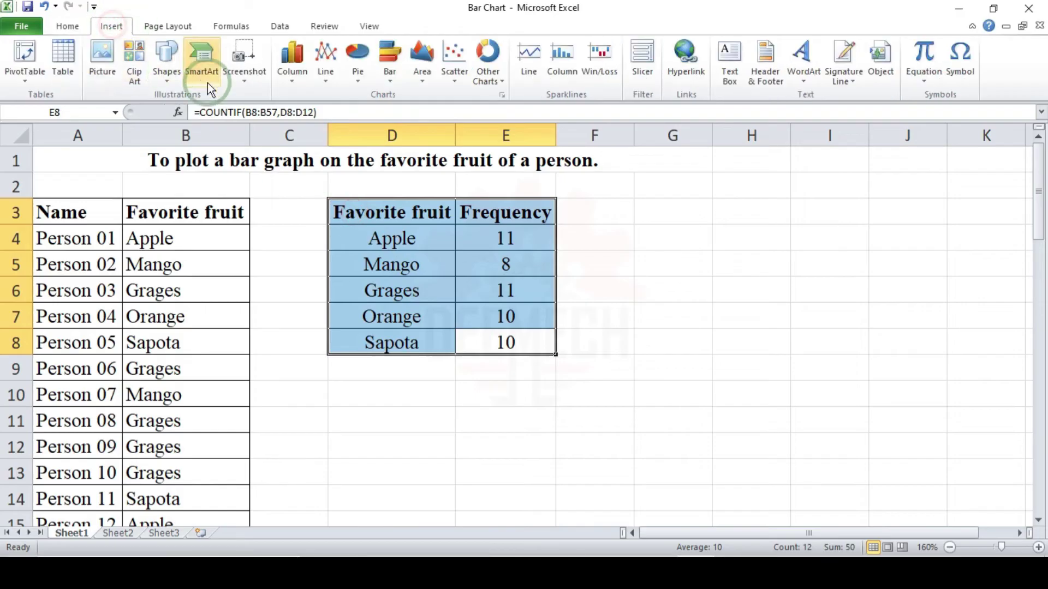
click(388, 81)
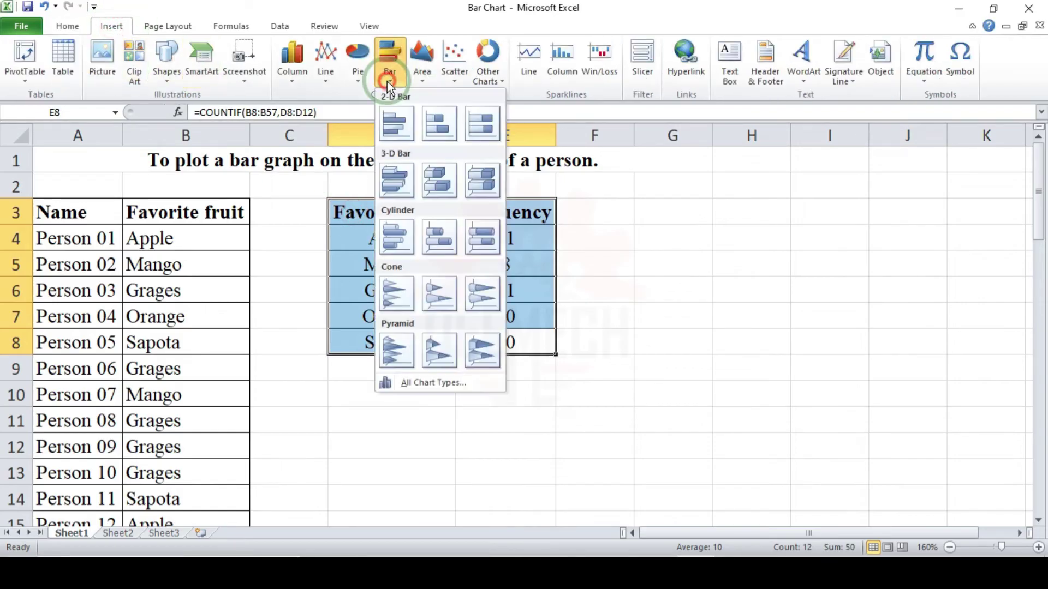
click(390, 130)
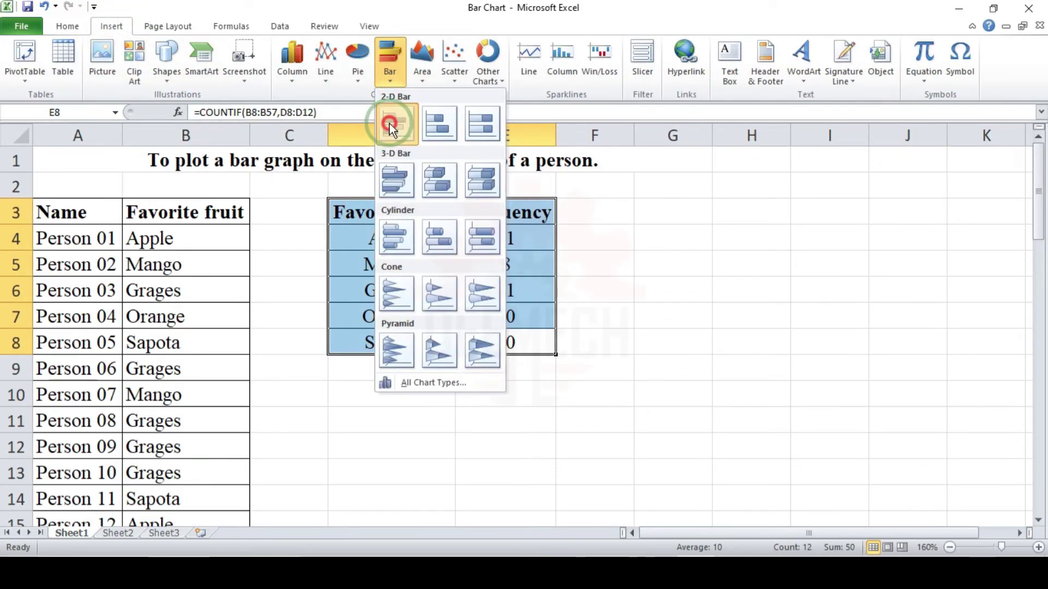
mouse_move(487, 264)
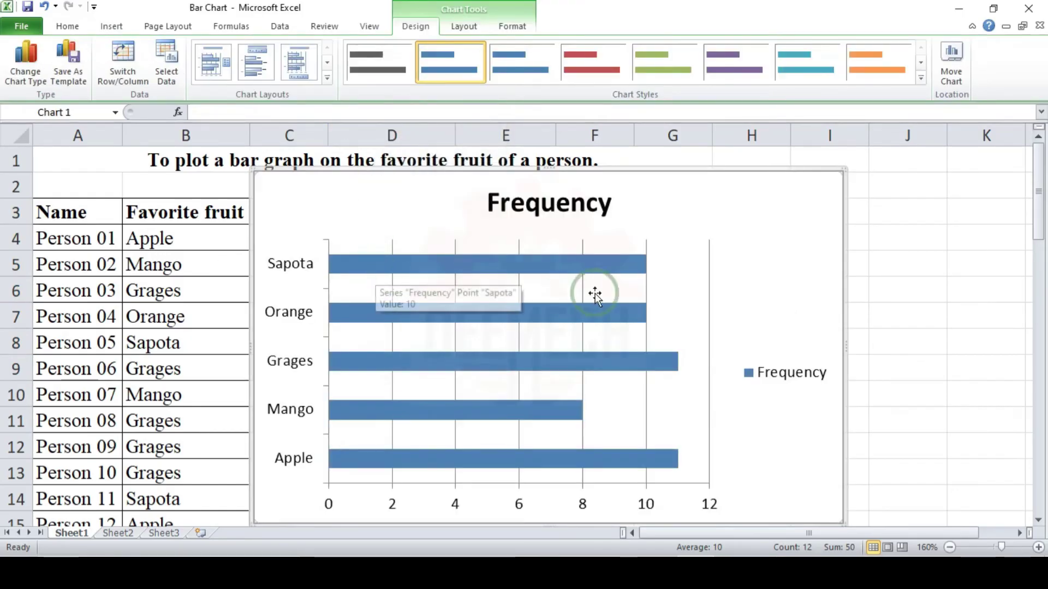
click(510, 260)
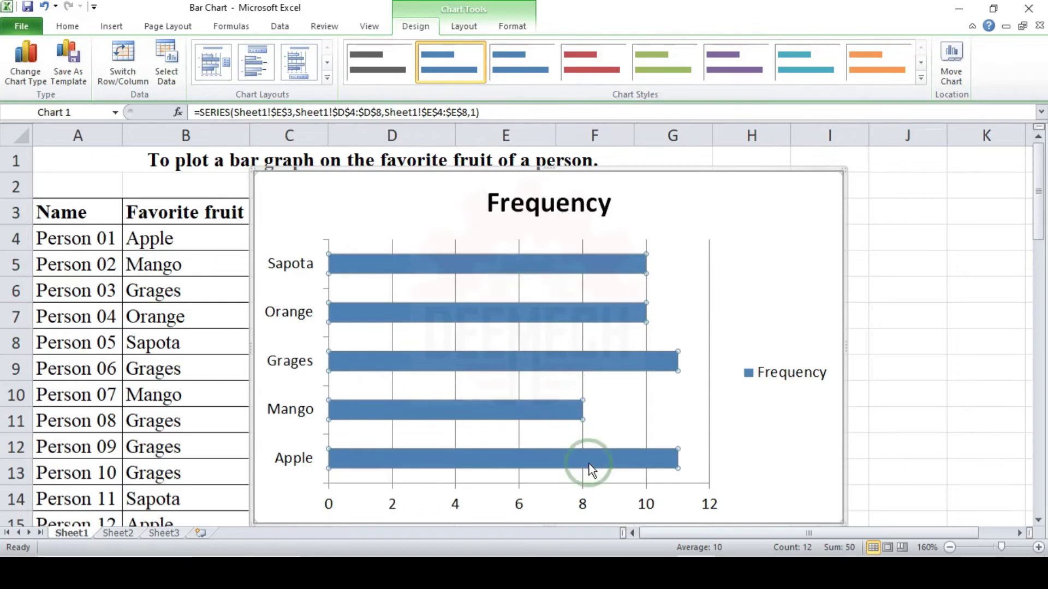
Step: Vary the bar colours by point and add data labels showing each count
right_click(487, 261)
click(577, 397)
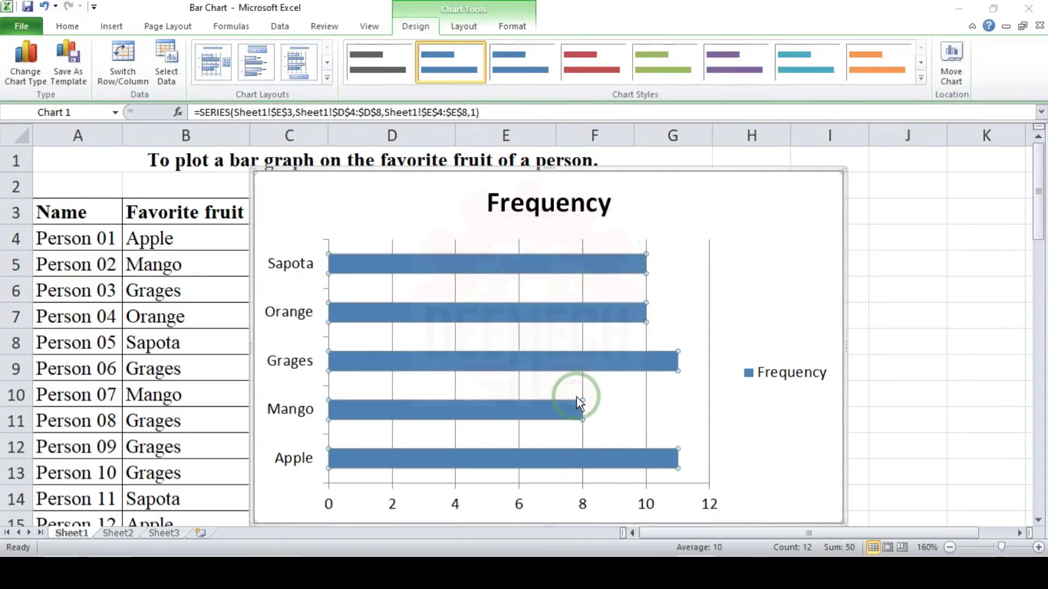
click(359, 122)
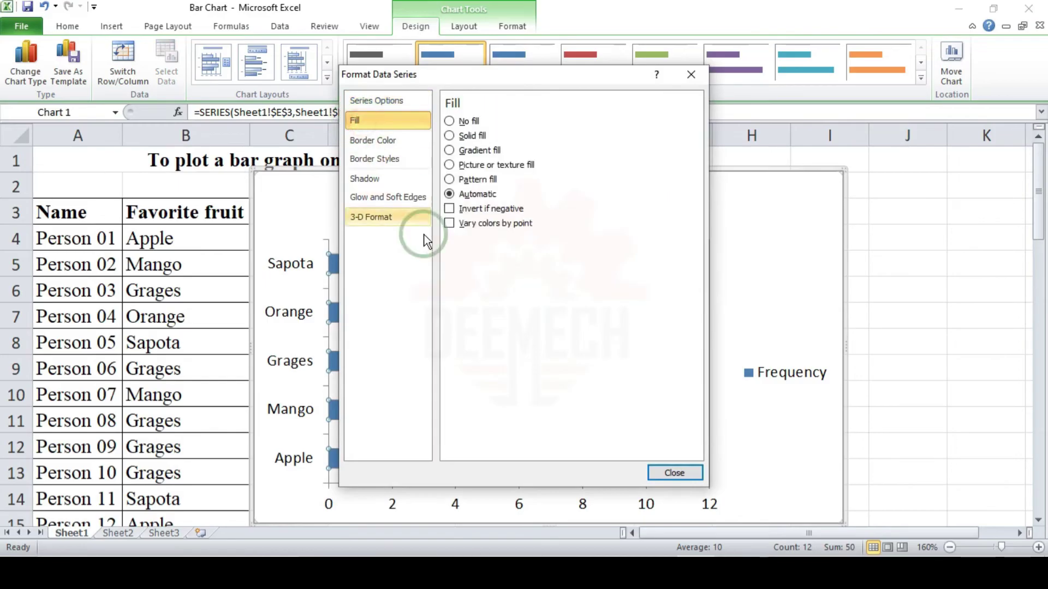
click(449, 224)
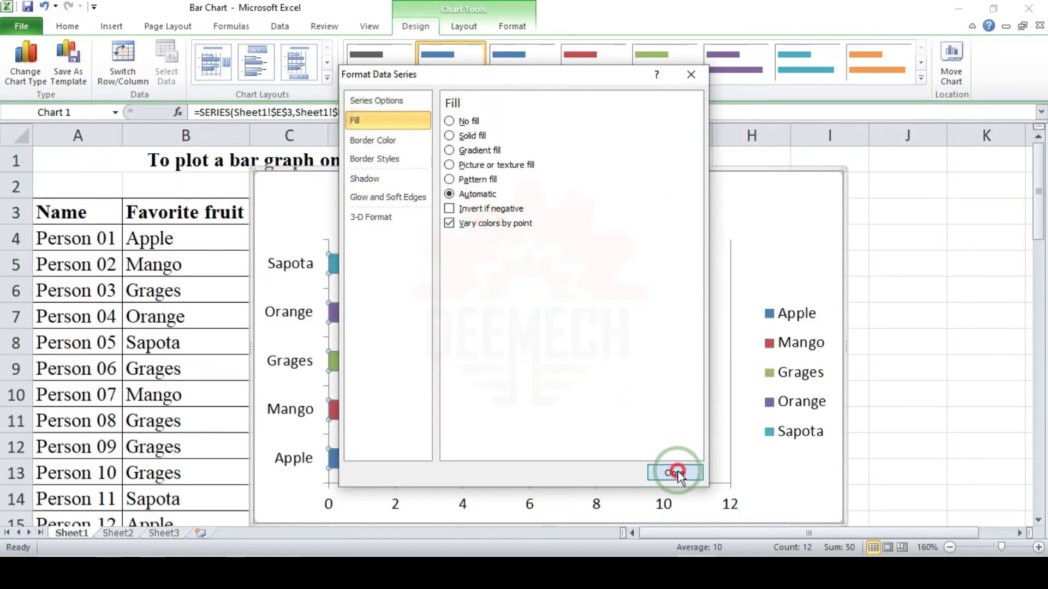
click(674, 473)
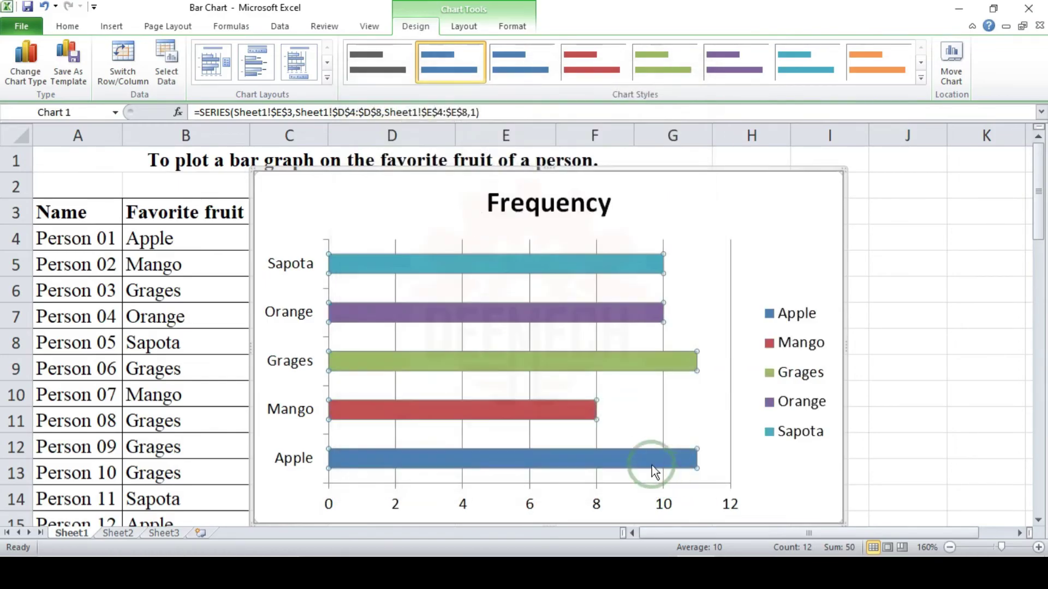
right_click(497, 262)
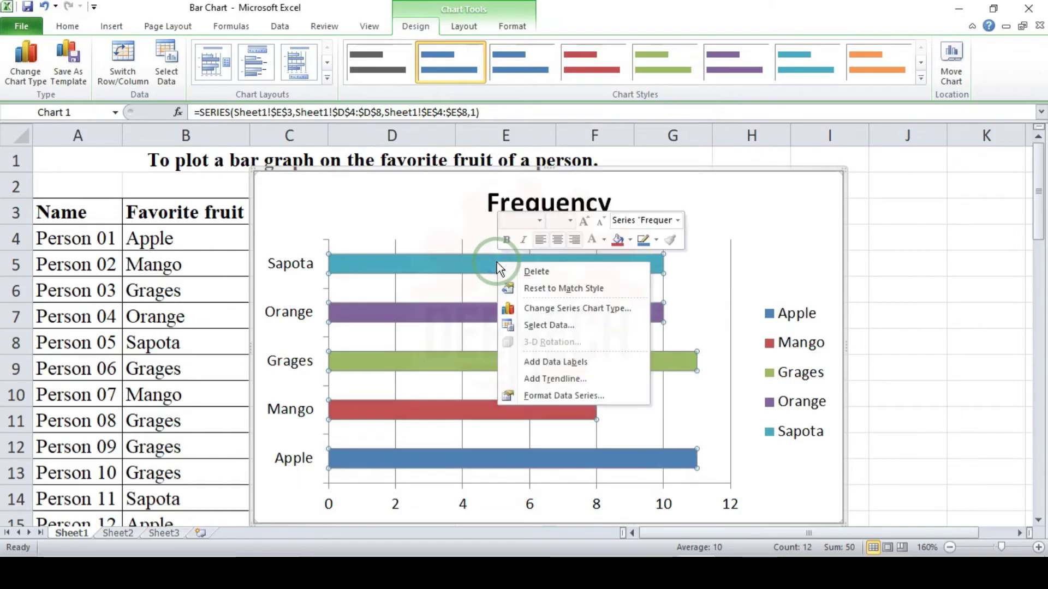
click(591, 362)
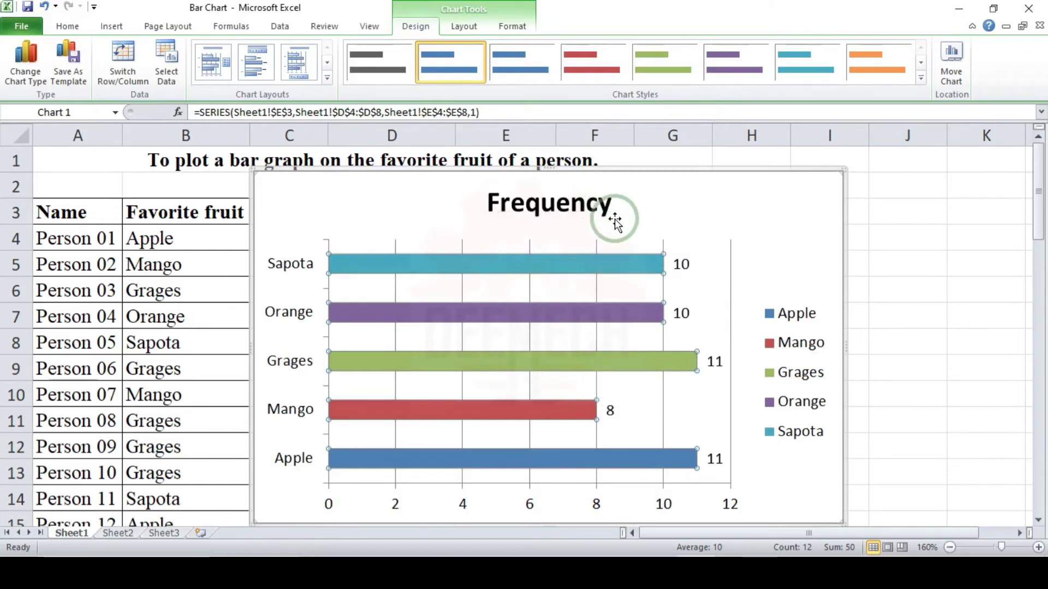
Step: Move the bar chart down below the frequency table
ctrl+scroll(562, 309, up, 2)
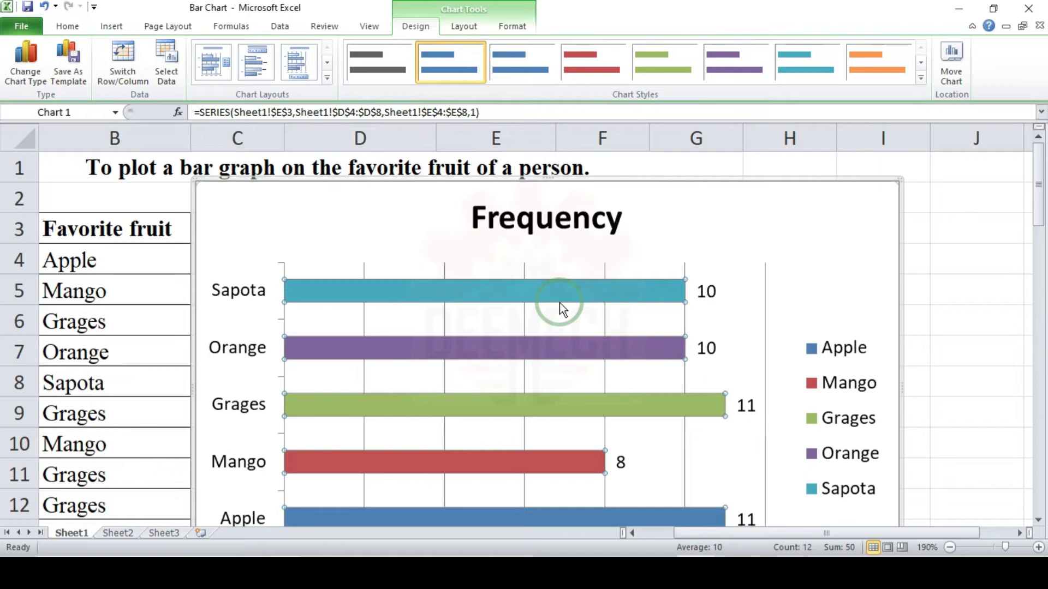
ctrl+scroll(559, 303, down, 1)
ctrl+scroll(559, 302, down, 2)
ctrl+scroll(559, 302, down, 1)
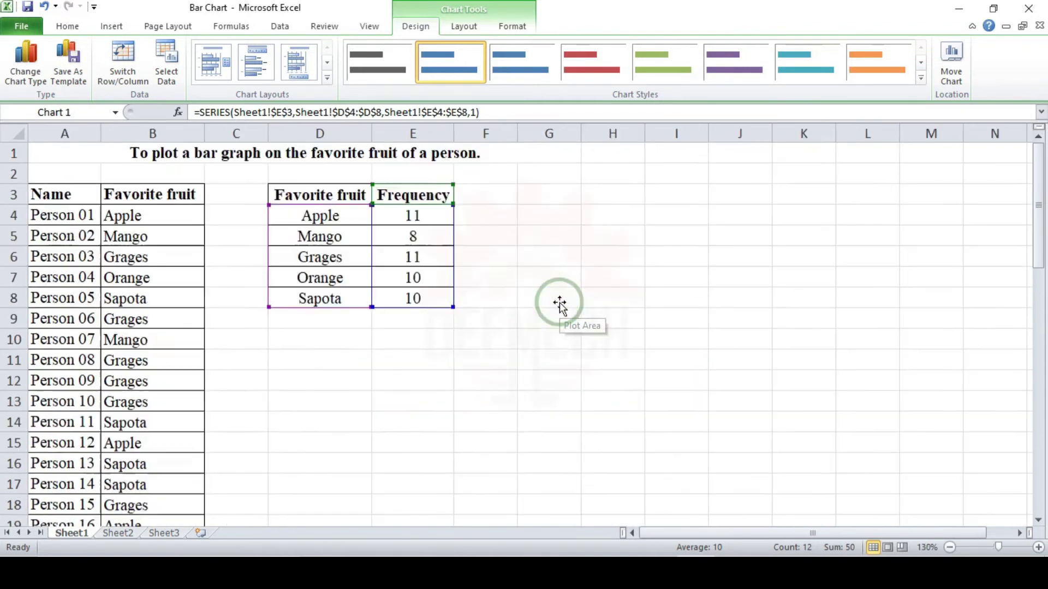
ctrl+scroll(559, 303, down, 1)
ctrl+scroll(562, 305, down, 1)
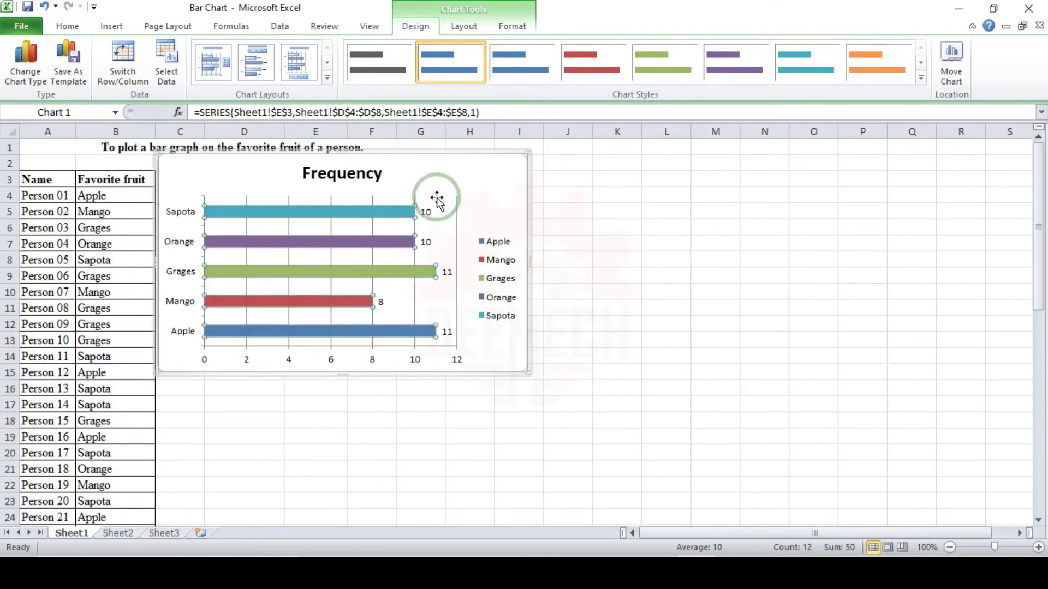
mouse_move(421, 155)
mouse_down()
mouse_move(431, 389)
mouse_move(412, 293)
mouse_up()
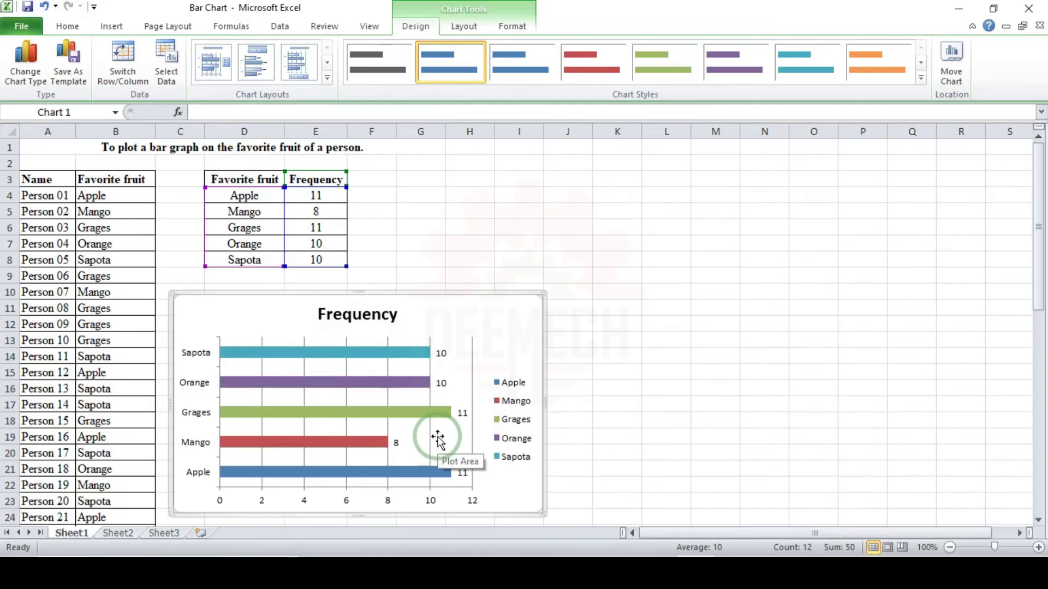
key(Escape)
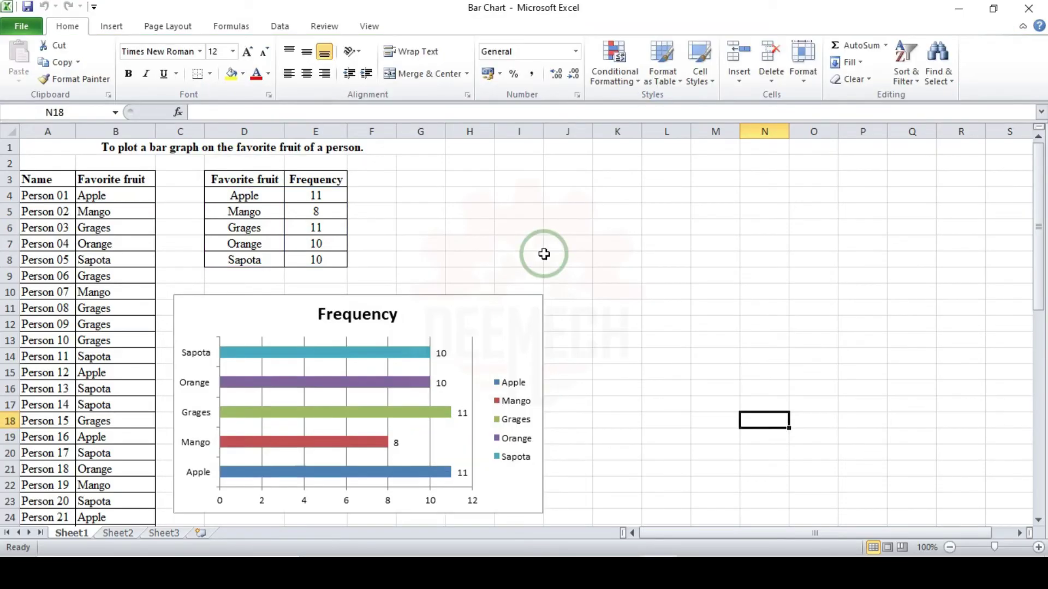
Step: Drag the chart's right edge inward to make it narrower
drag(543, 404, 465, 402)
scroll(401, 376, down, 1)
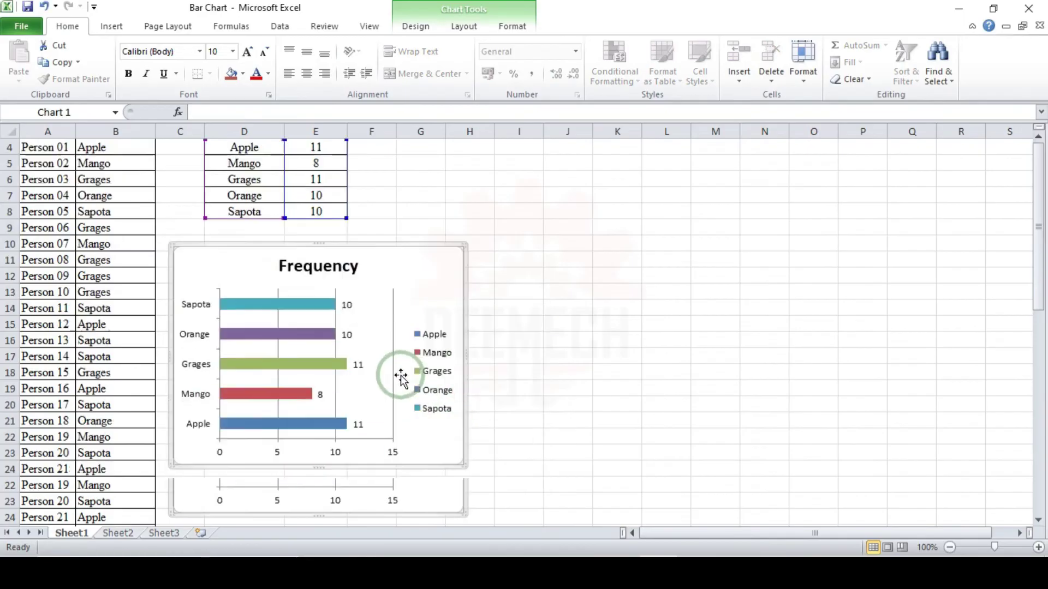
scroll(401, 377, down, 1)
scroll(391, 440, up, 2)
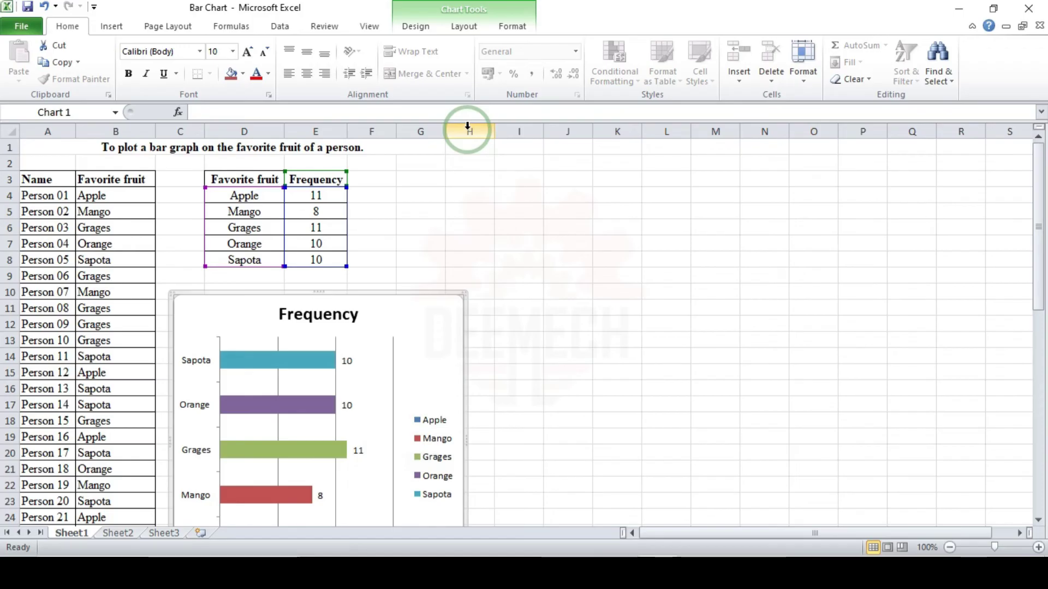
Step: Set the print area to A1:H53, covering the fruit list, table and chart
click(467, 129)
scroll(452, 241, down, 7)
scroll(456, 249, down, 3)
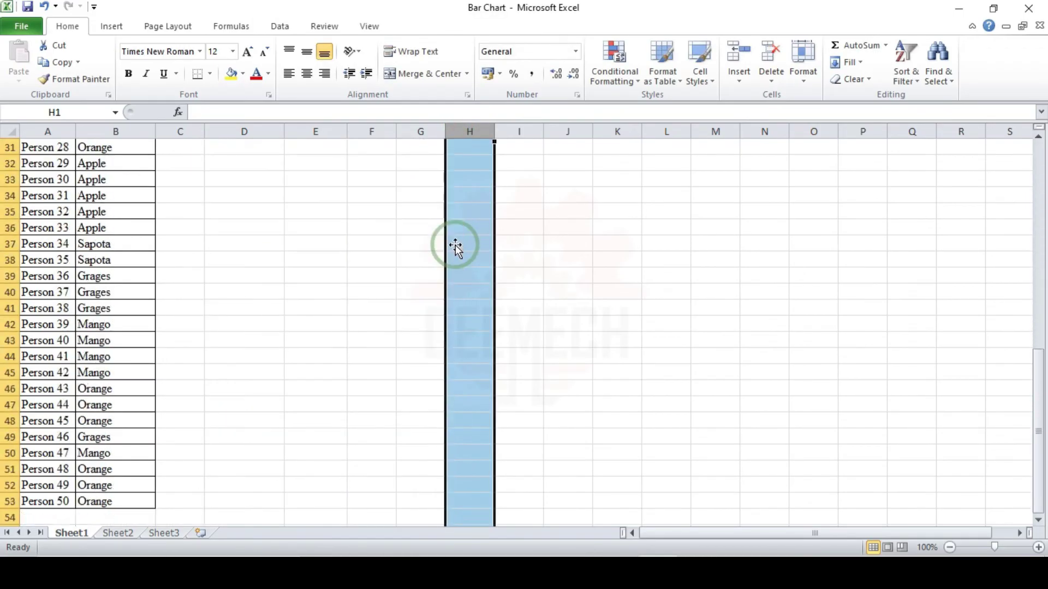
scroll(455, 244, down, 1)
scroll(349, 300, down, 1)
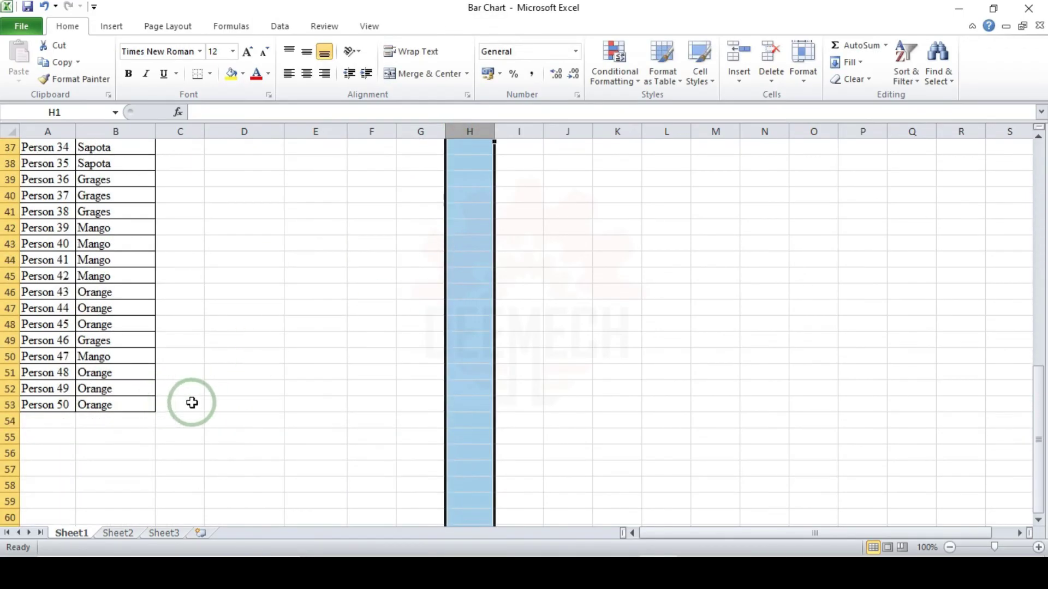
mouse_move(465, 404)
mouse_down()
mouse_move(22, 141)
mouse_move(21, 130)
mouse_up()
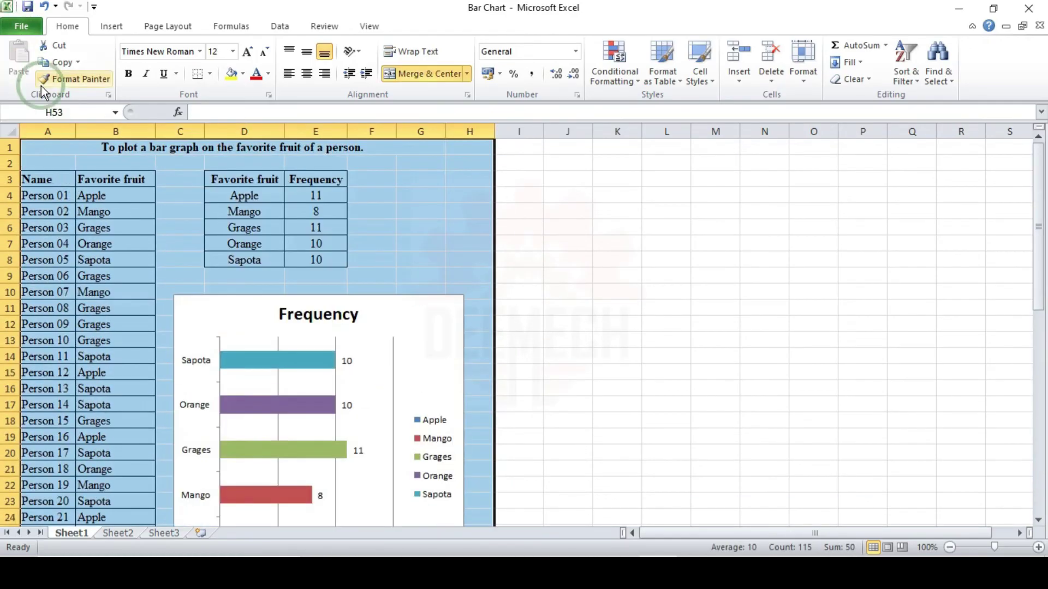
click(171, 27)
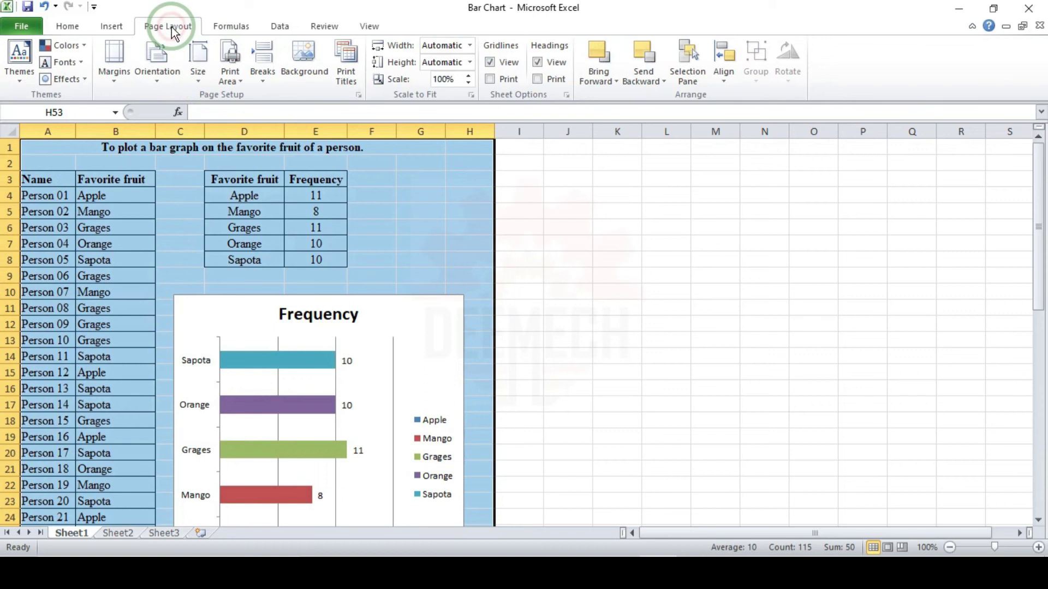
click(231, 79)
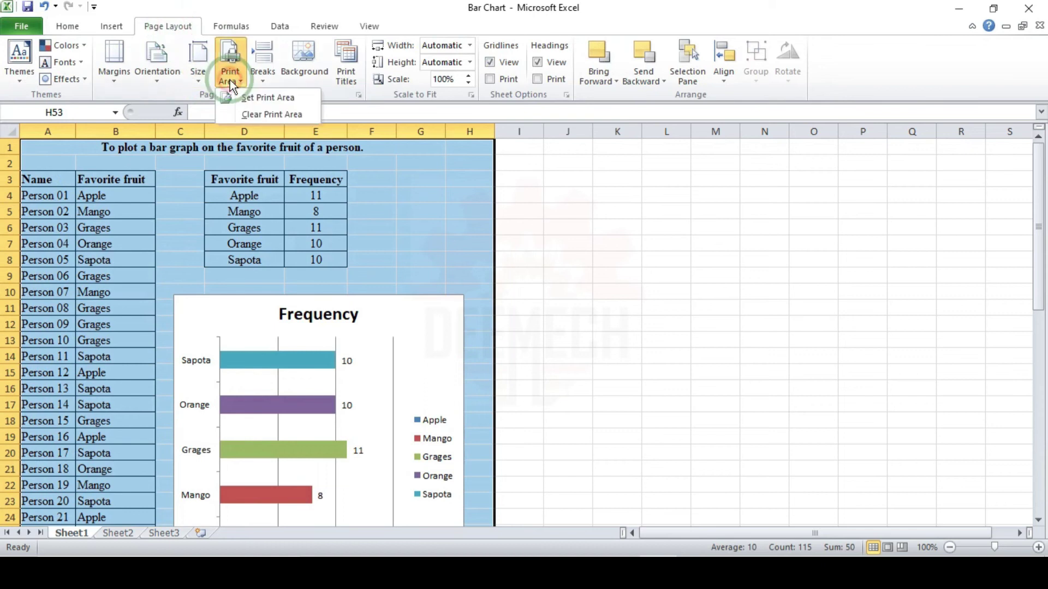
click(265, 103)
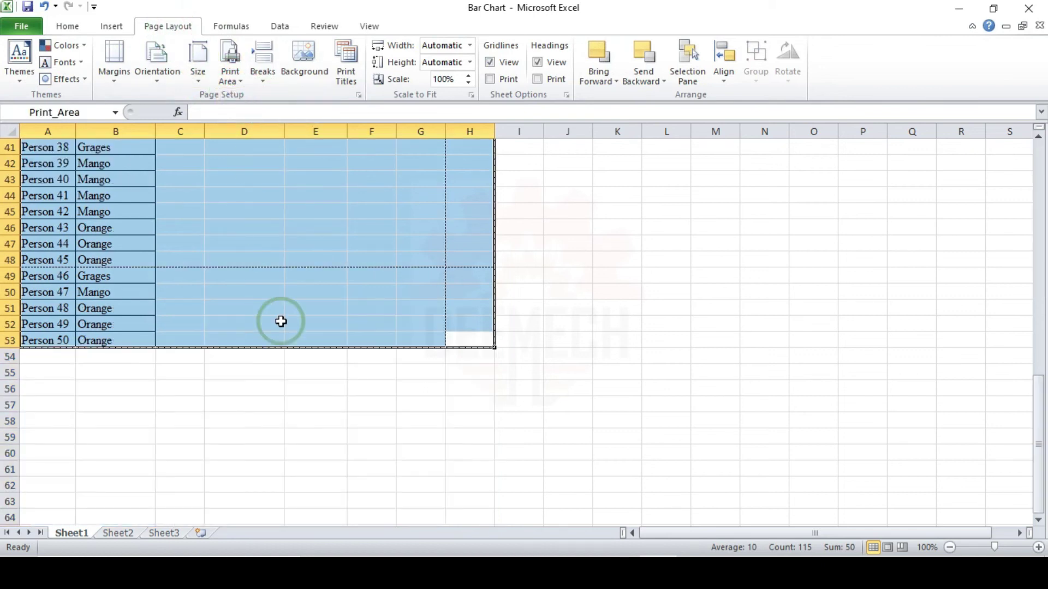
scroll(281, 322, up, 7)
scroll(275, 319, up, 5)
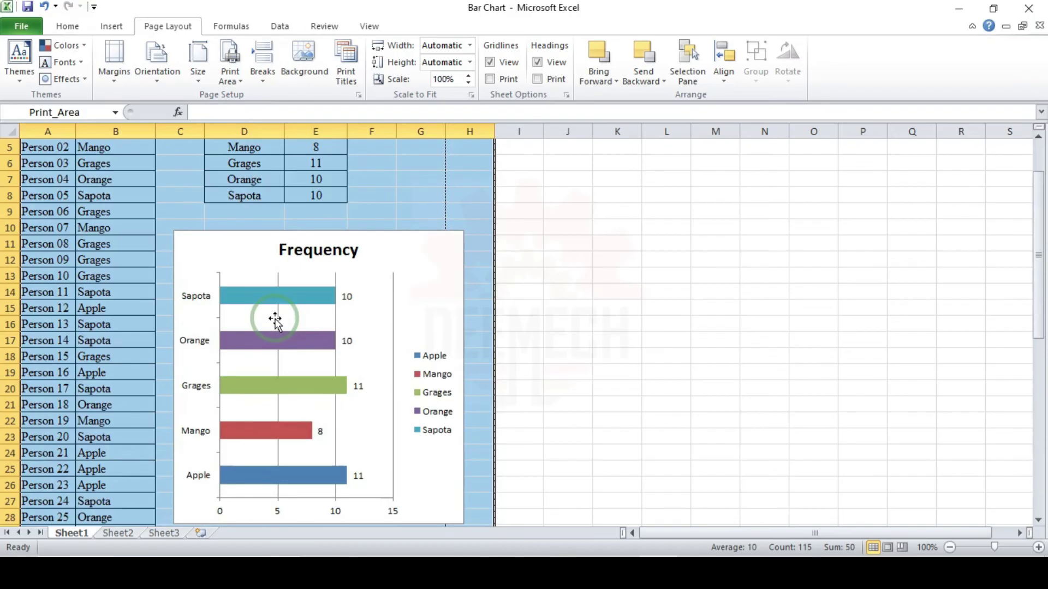
Step: Scale the printout to Fit Sheet on One Page
click(16, 26)
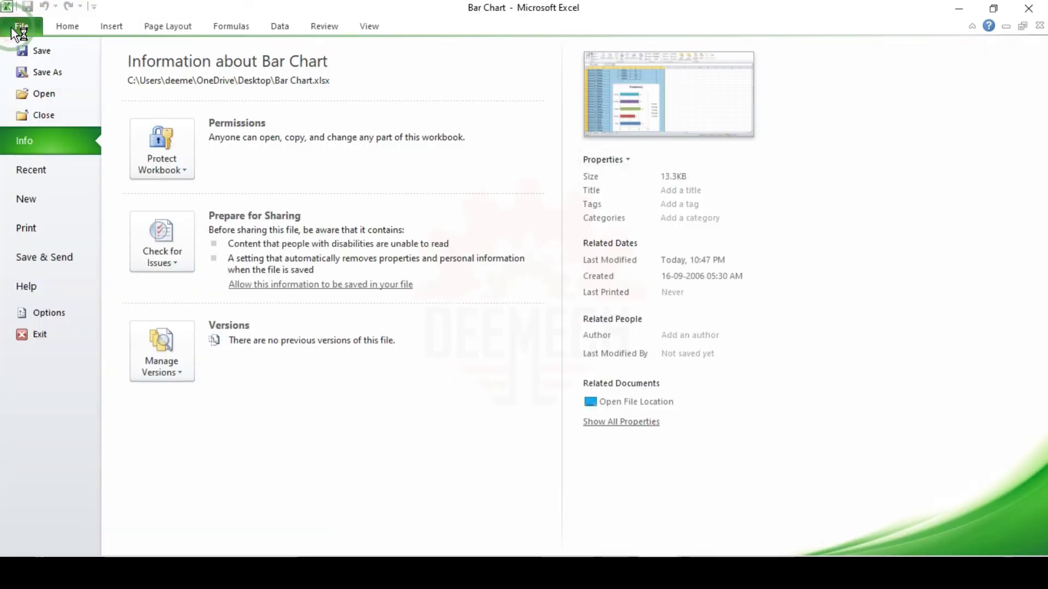
click(21, 227)
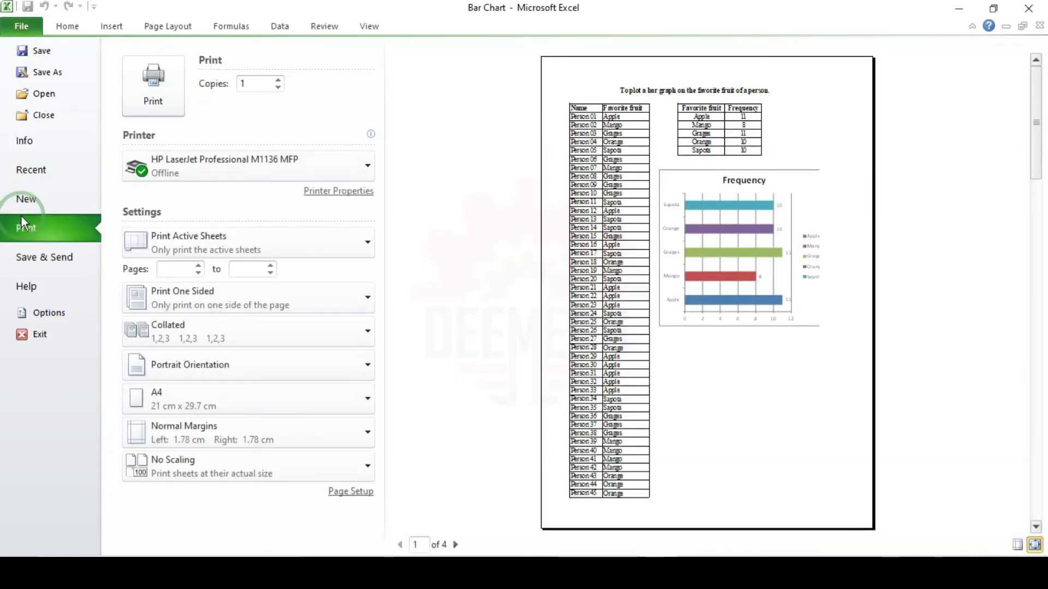
click(189, 466)
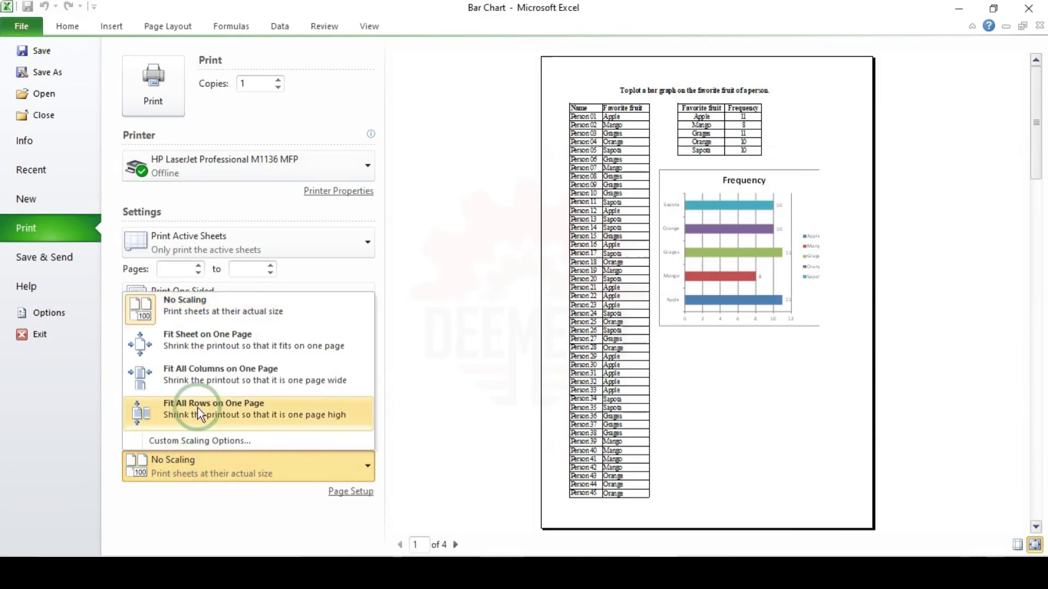
click(208, 348)
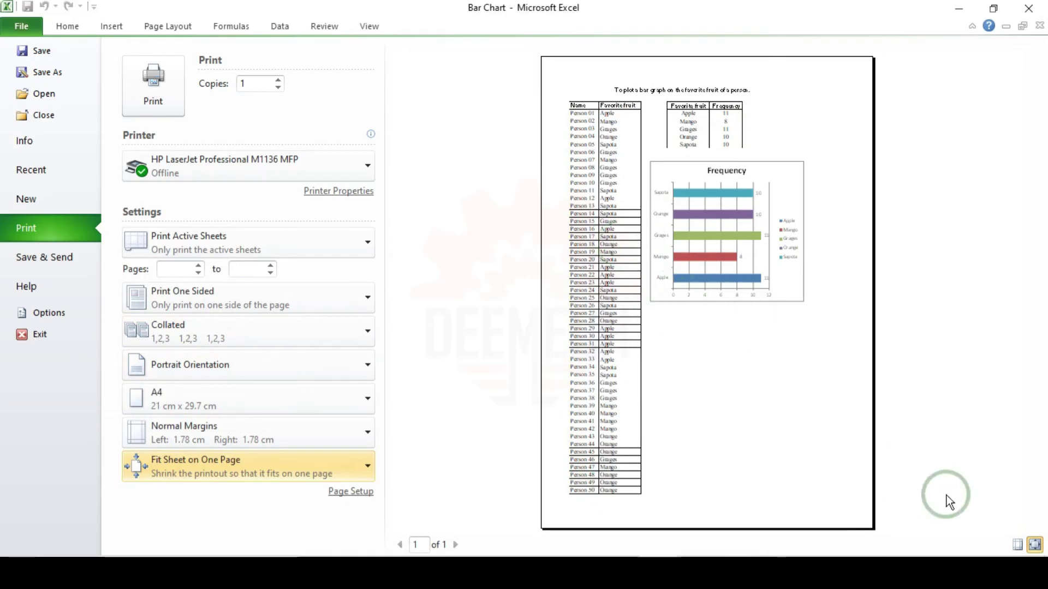
Step: Raise the top margin and lower the bottom margin, checking the zoomed preview
click(1015, 545)
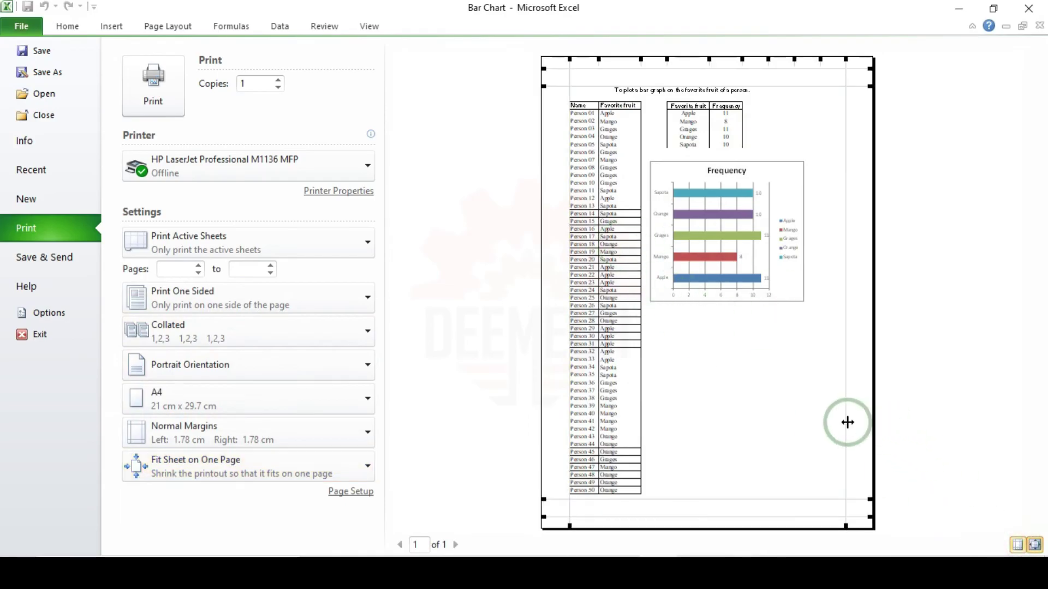
drag(805, 499, 811, 516)
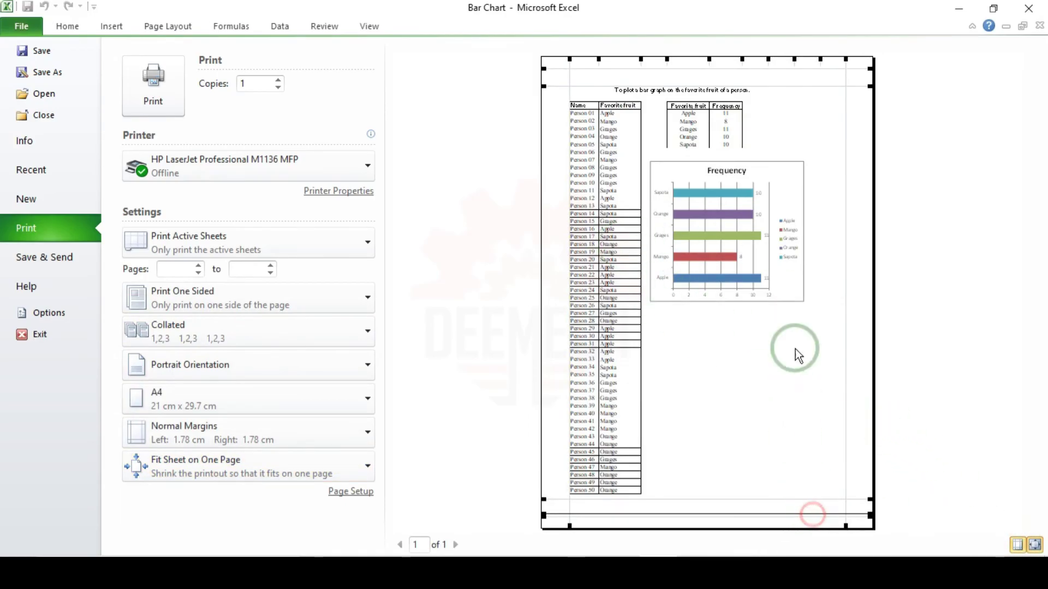
drag(816, 87, 820, 76)
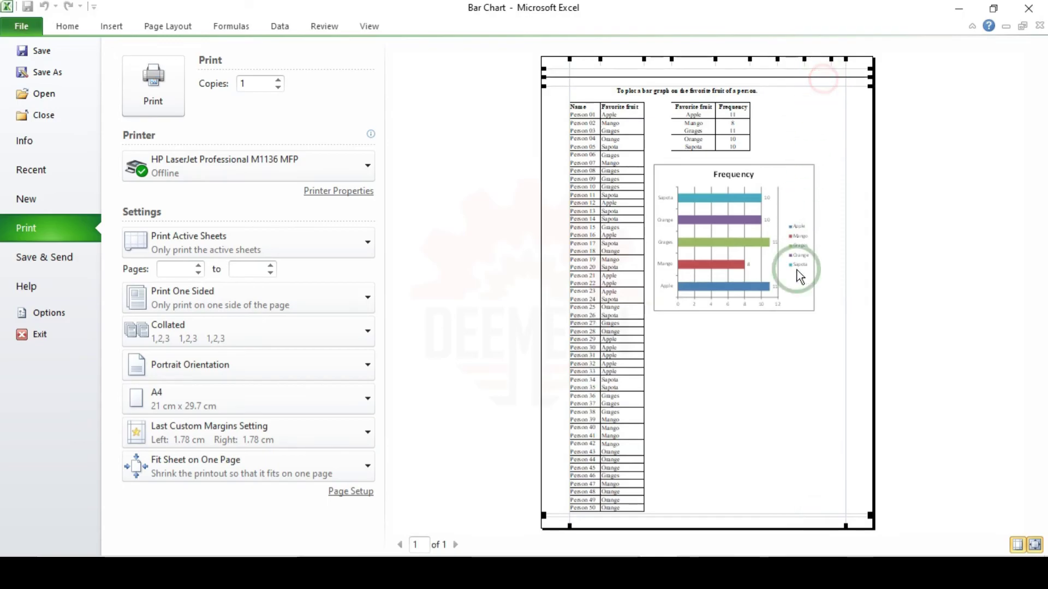
click(1035, 544)
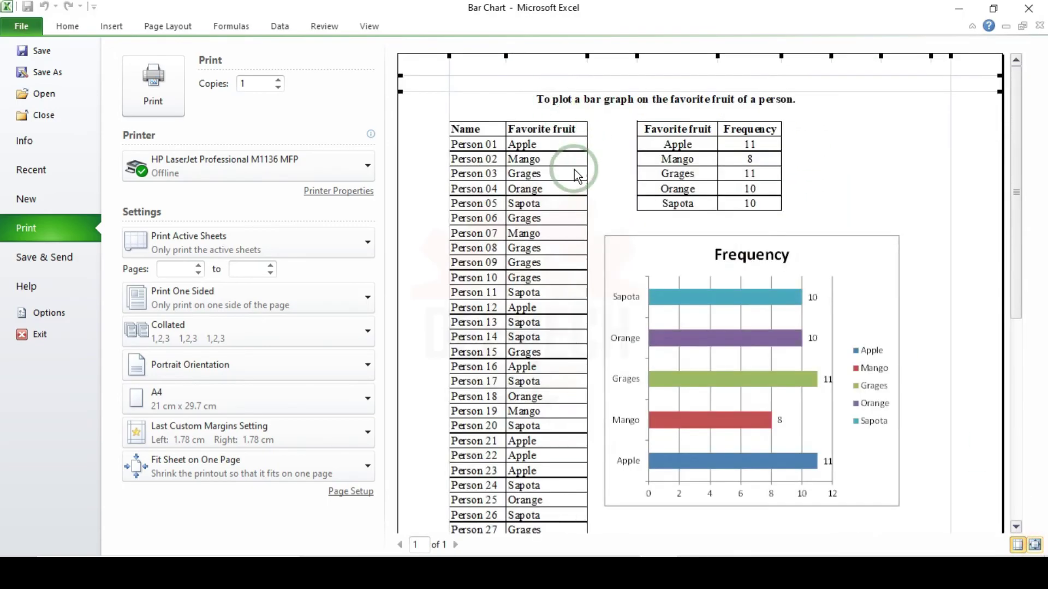
click(1035, 544)
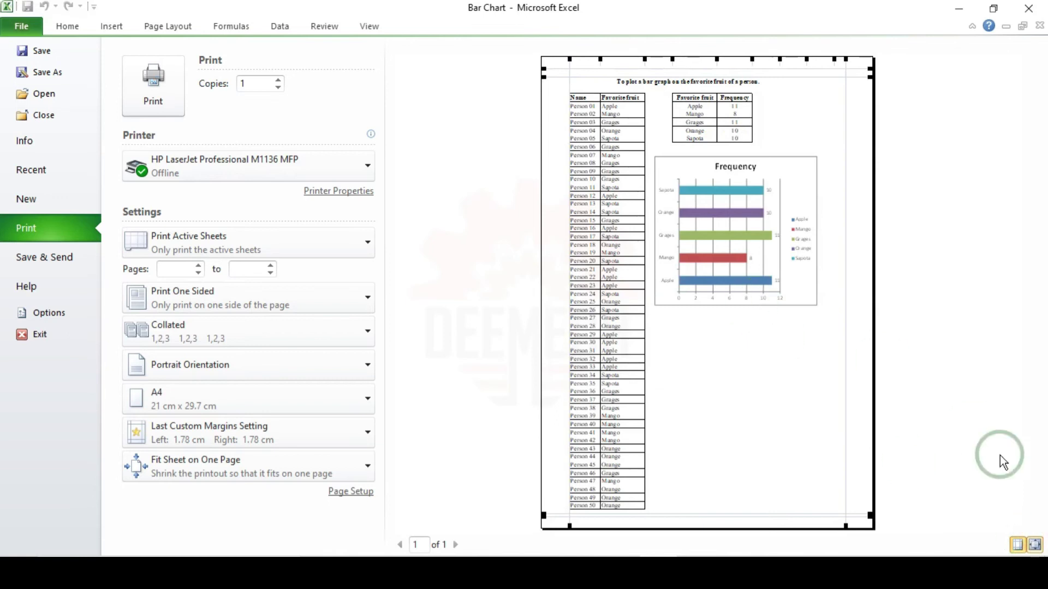
click(1033, 546)
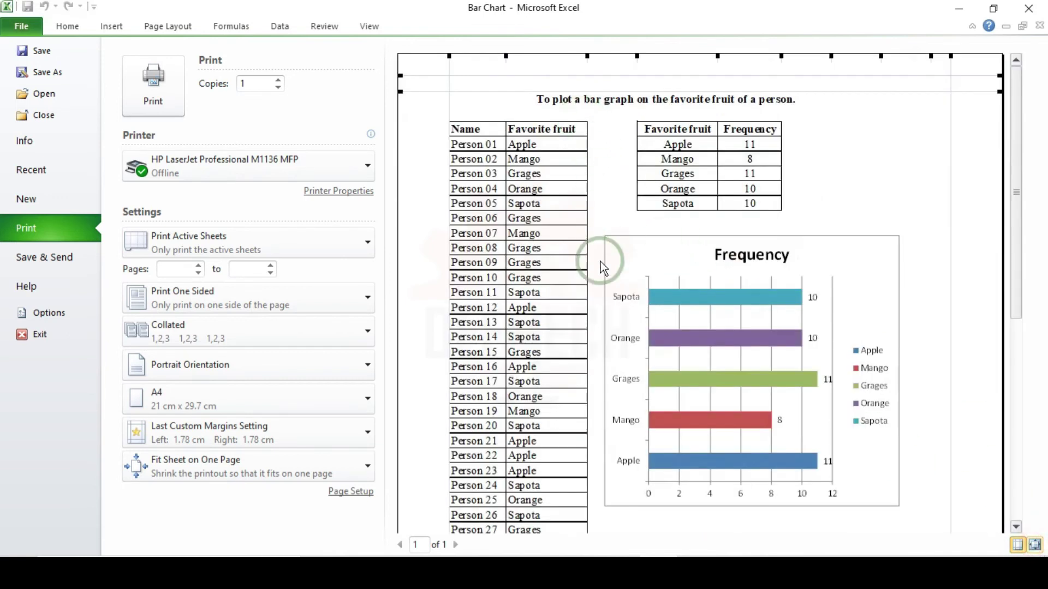
scroll(603, 281, down, 2)
scroll(606, 289, down, 2)
scroll(607, 290, down, 2)
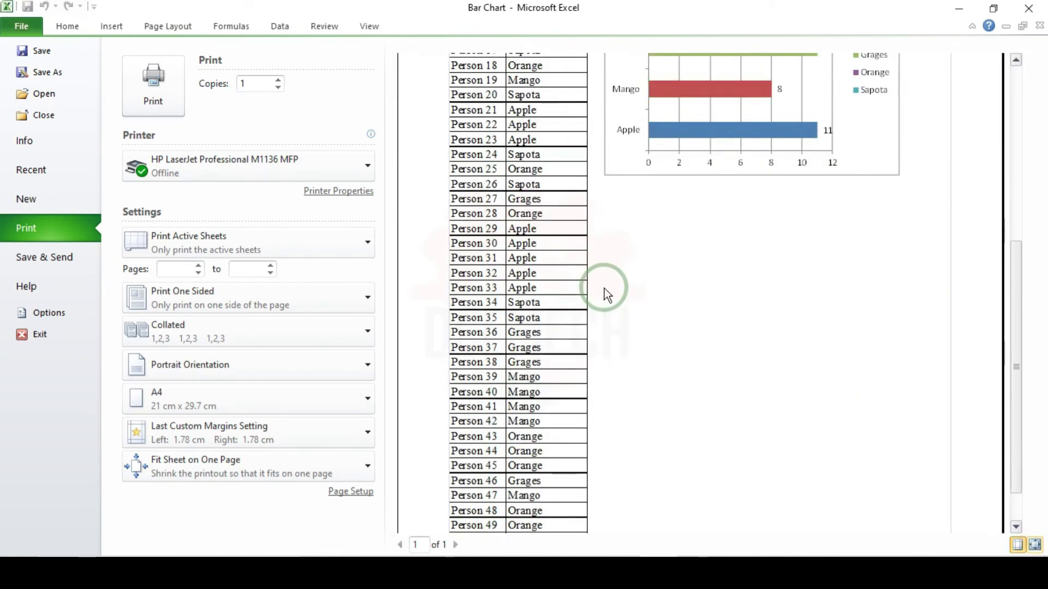
scroll(607, 288, up, 5)
Step: Back on the worksheet, start typing the label 'Reg No.' into cell D32 below the chart
click(59, 27)
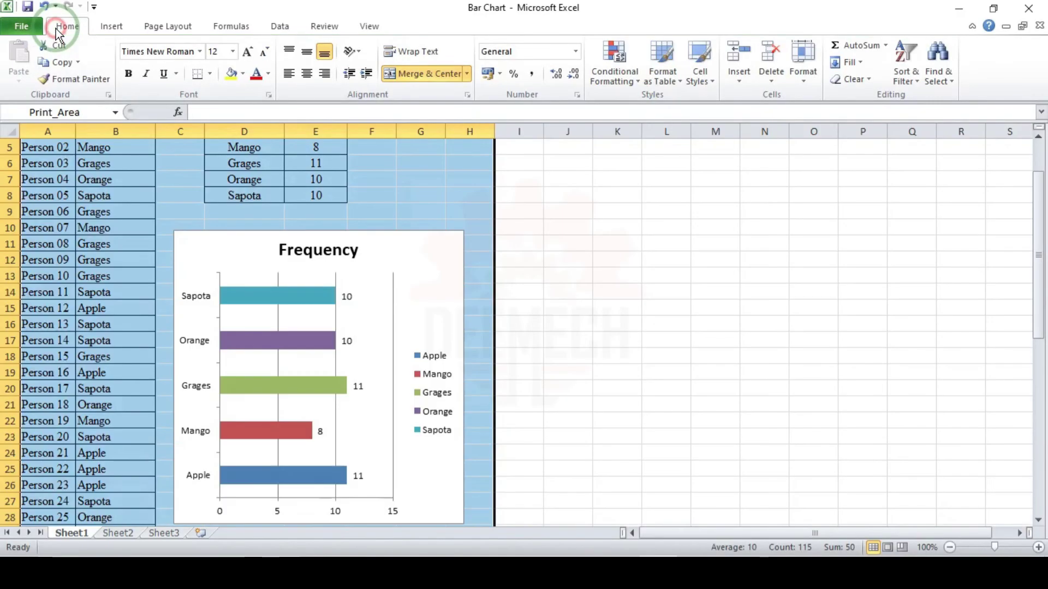
scroll(305, 295, down, 6)
click(224, 294)
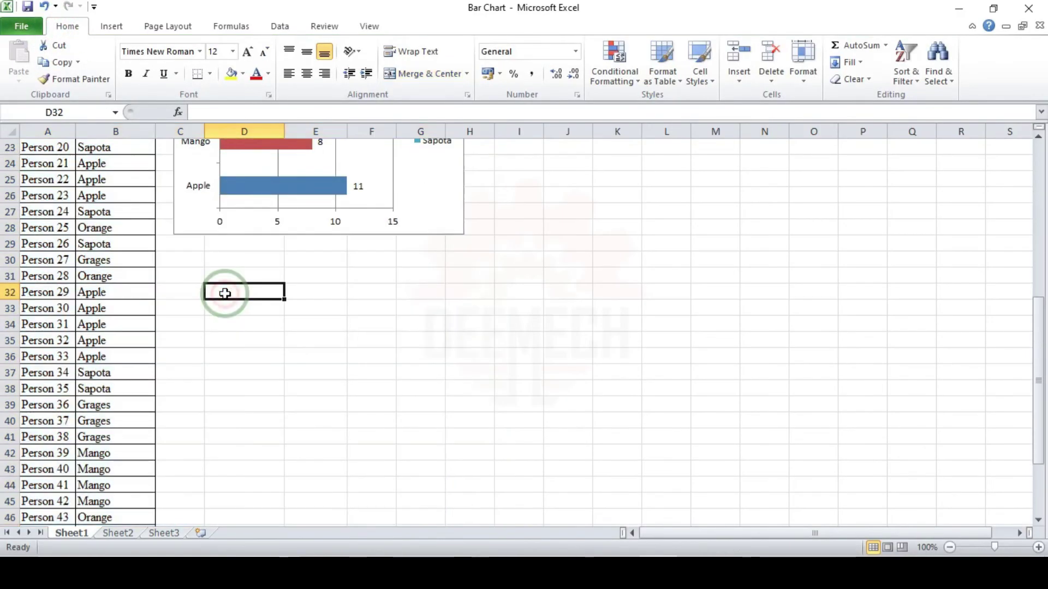
scroll(225, 293, down, 1)
text(Reg No.)
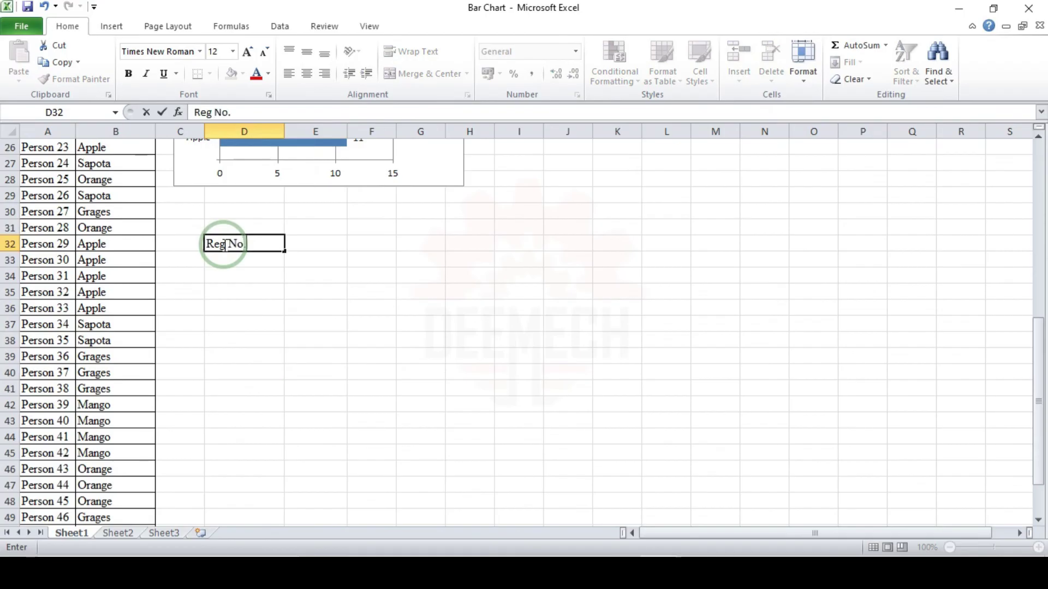
Step: Bring up the print preview and zoom out to show the whole page
click(22, 29)
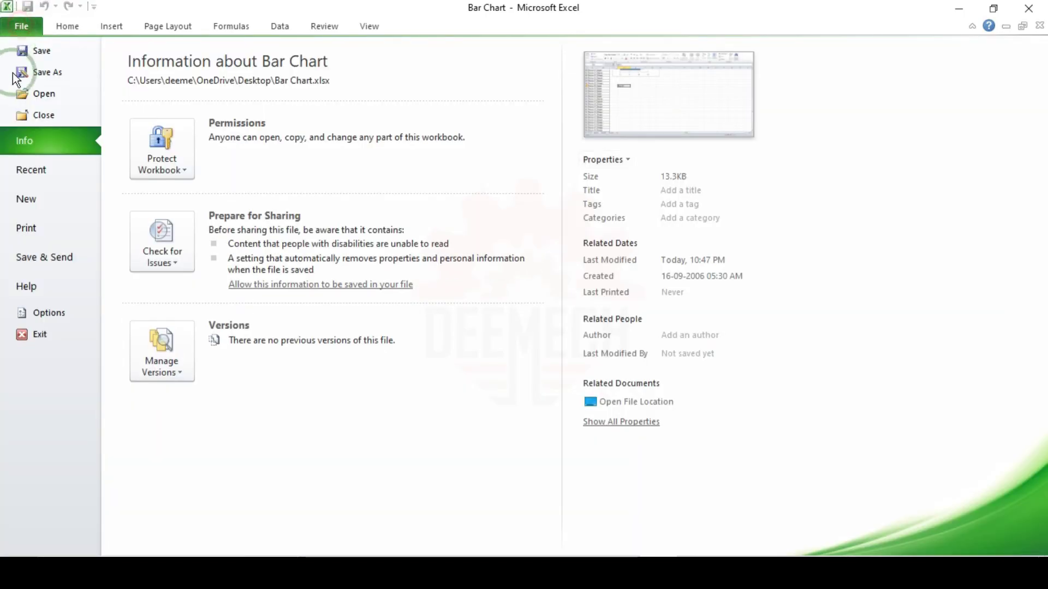
click(45, 238)
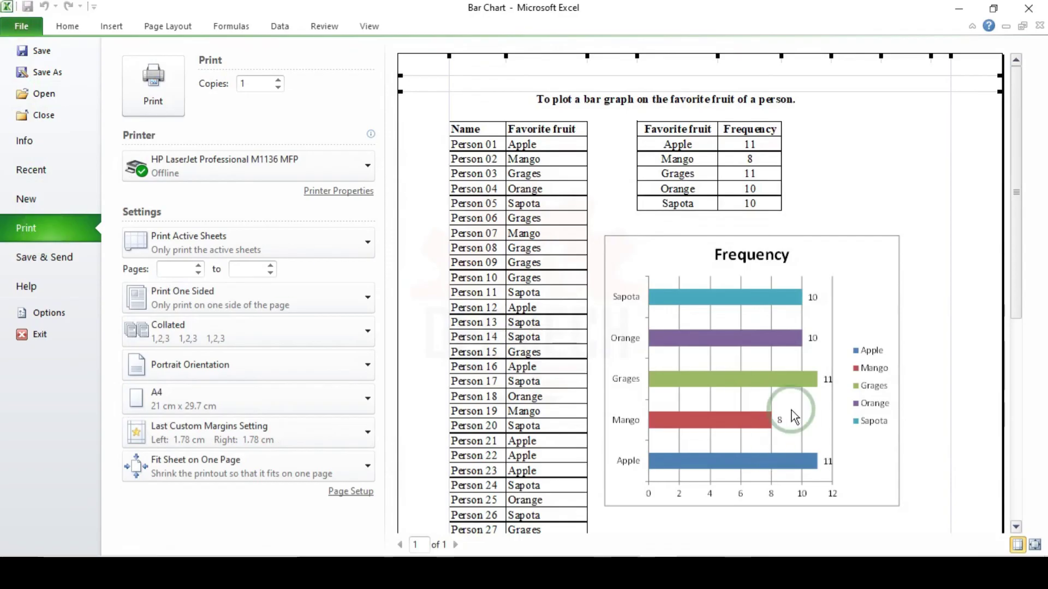
scroll(813, 416, down, 3)
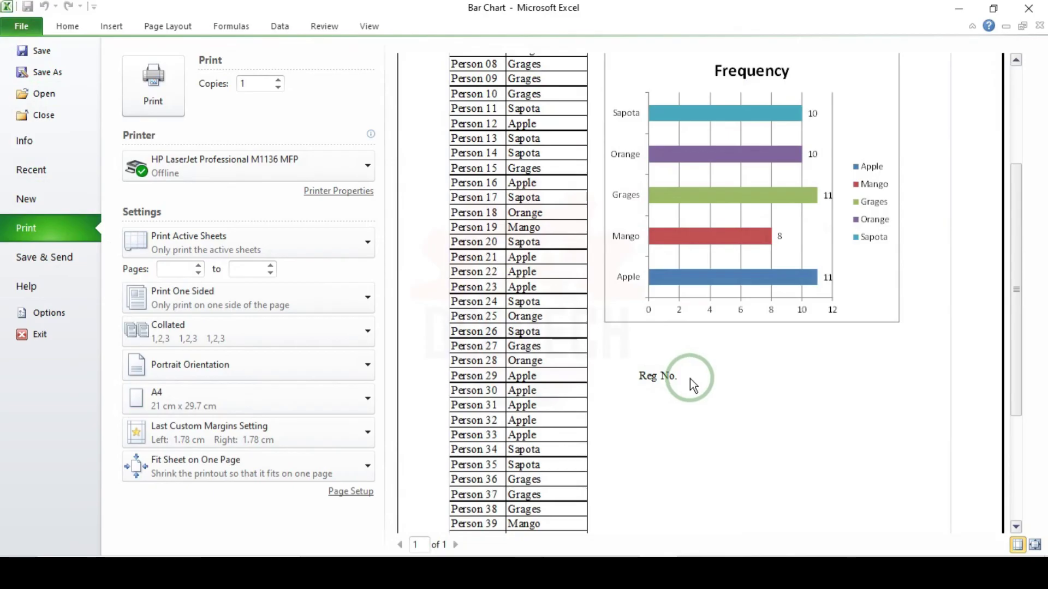
click(690, 379)
Step: Print via Microsoft Print to PDF, saving 'Bar Chart' in Documents, then bring up its options in Explorer
click(212, 158)
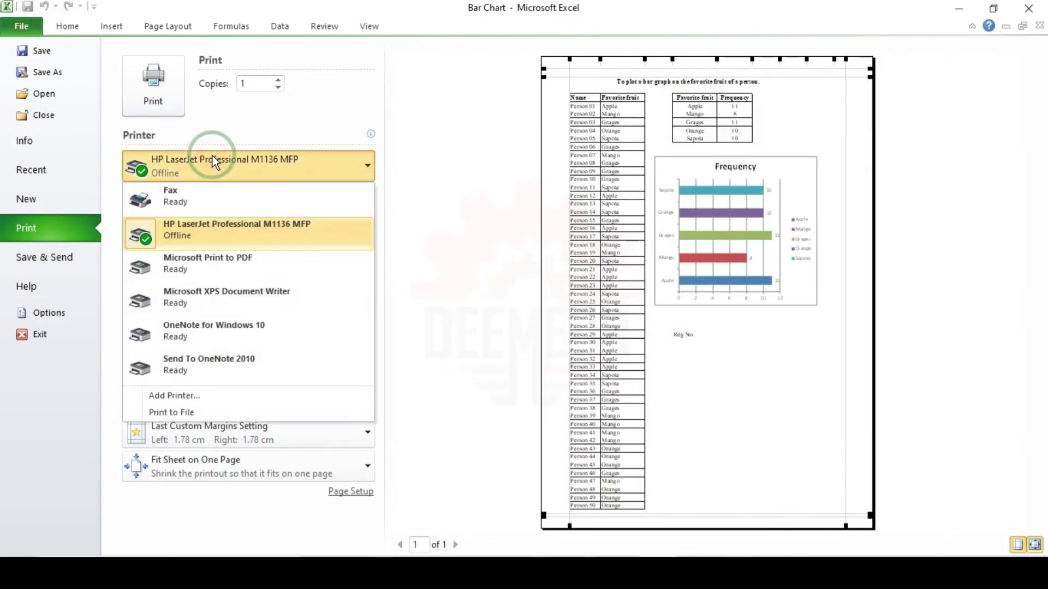
click(240, 263)
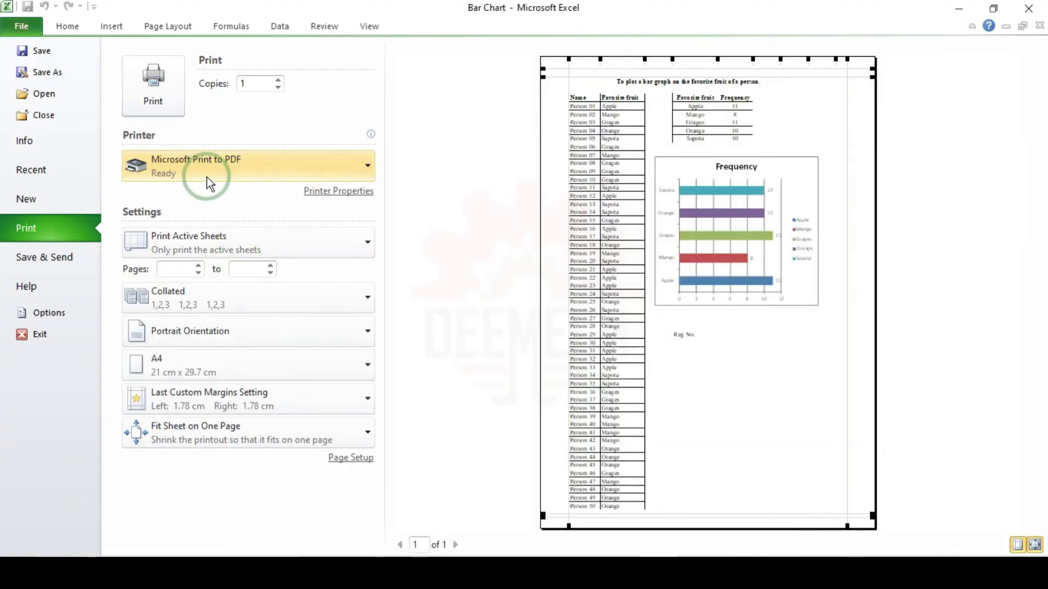
click(169, 94)
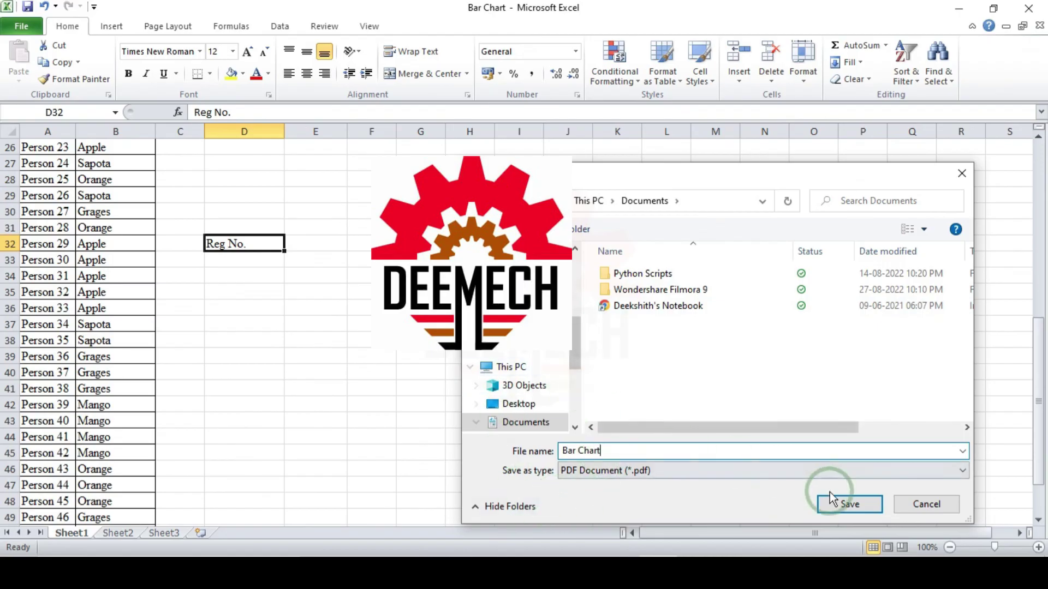
click(847, 513)
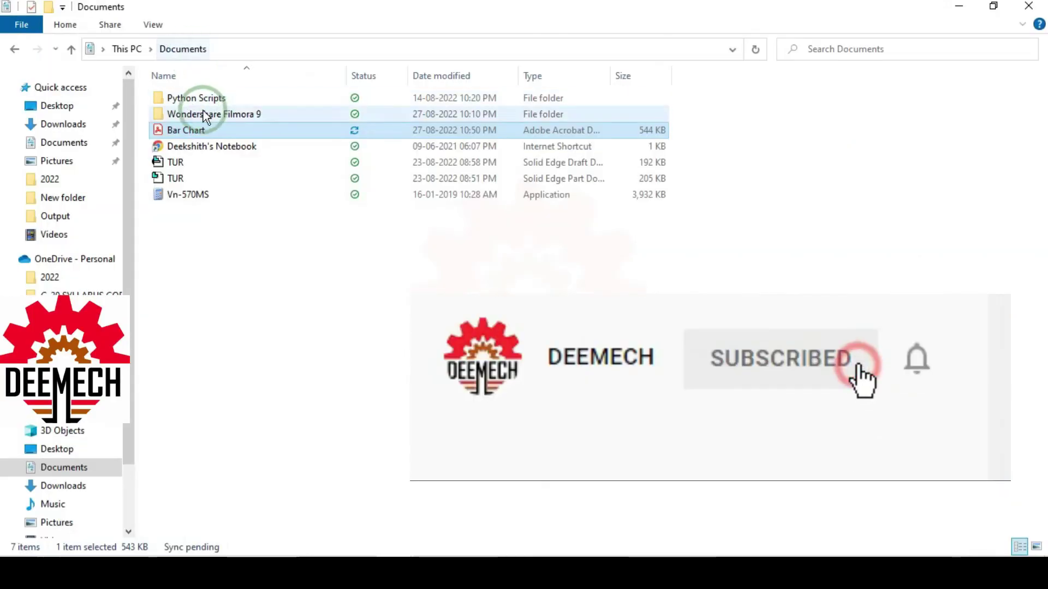
click(190, 133)
right_click(188, 132)
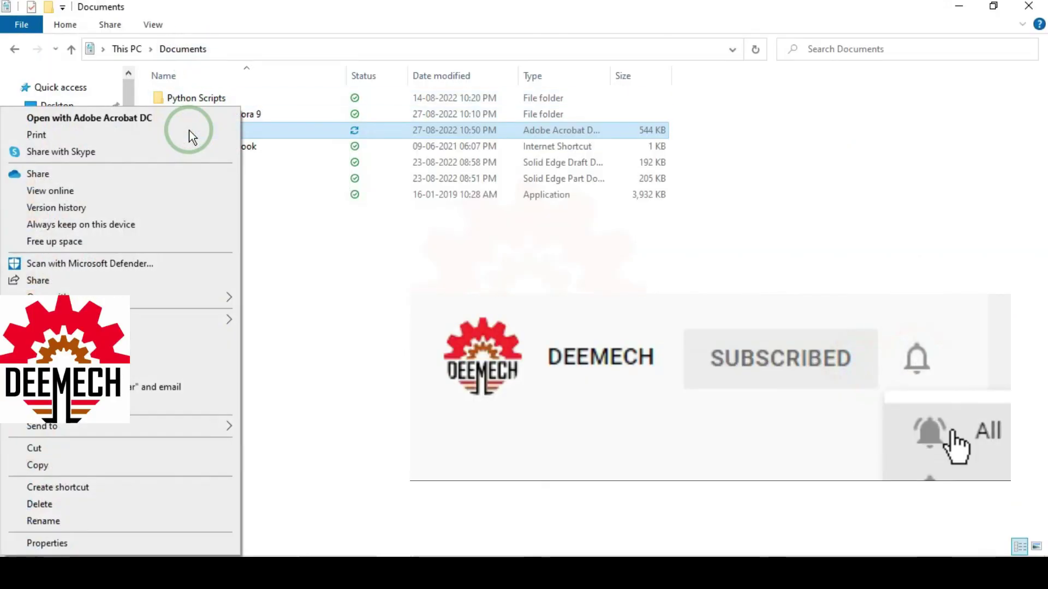
Step: Open Bar Chart.pdf with Adobe Acrobat DC and scroll through it to check the tables, chart and label
click(146, 117)
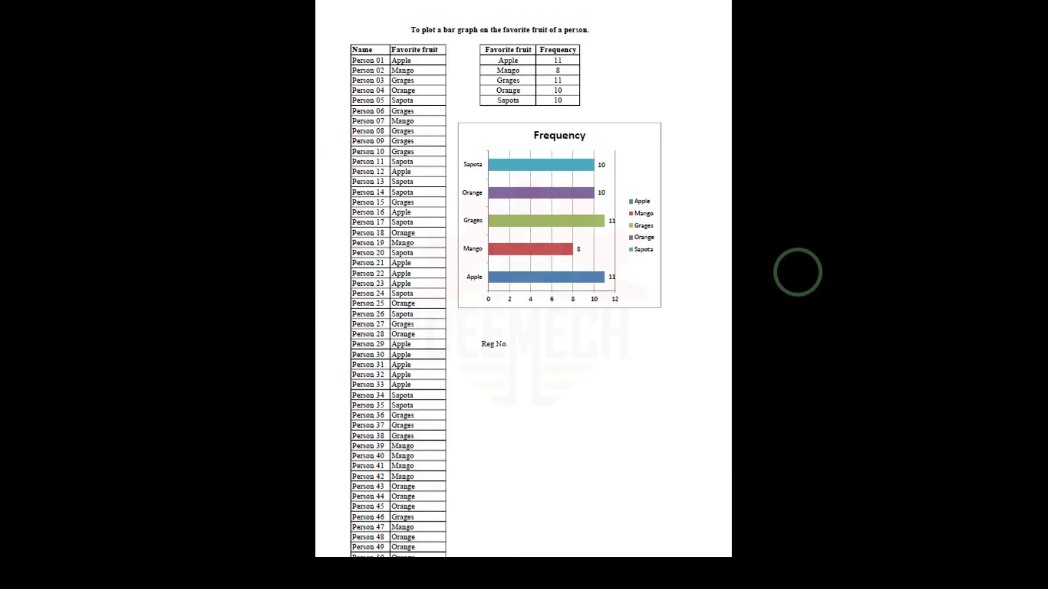
scroll(561, 106, up, 2)
scroll(562, 106, up, 2)
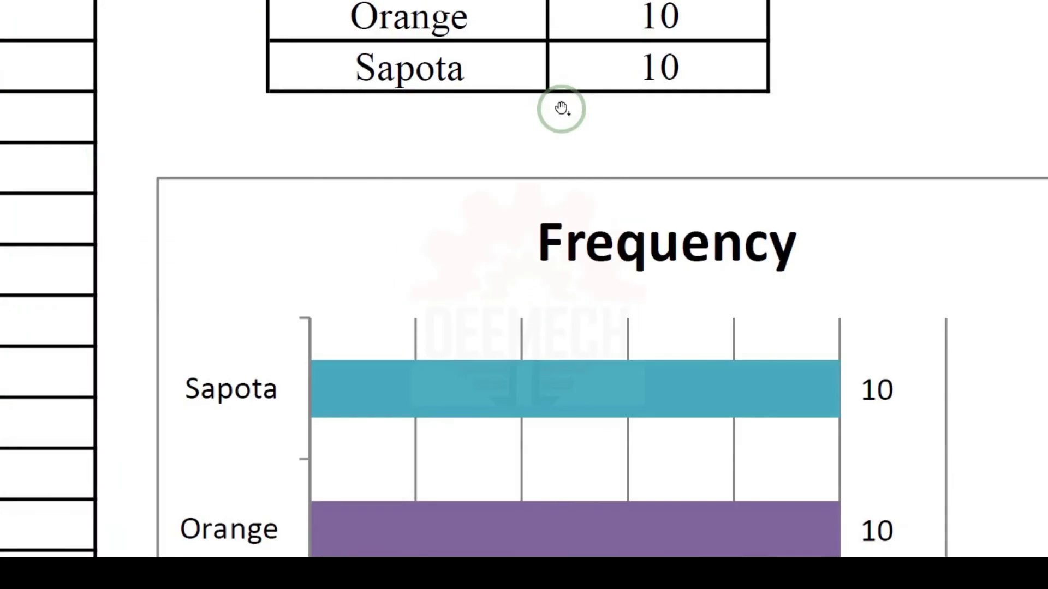
scroll(562, 107, down, 2)
scroll(561, 107, down, 1)
scroll(557, 164, up, 2)
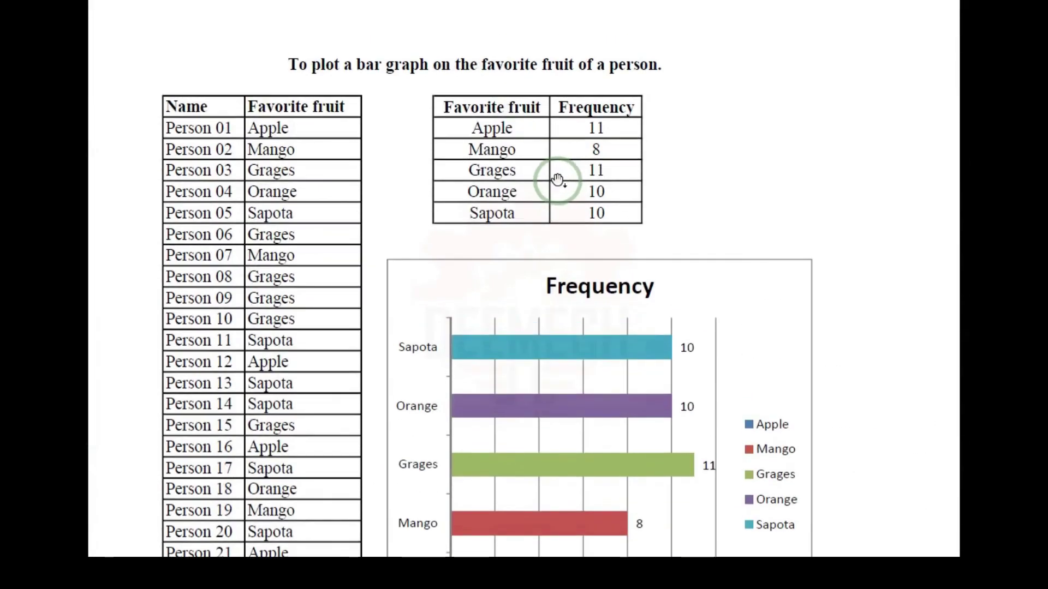
scroll(556, 179, down, 2)
scroll(556, 180, down, 3)
scroll(558, 186, down, 1)
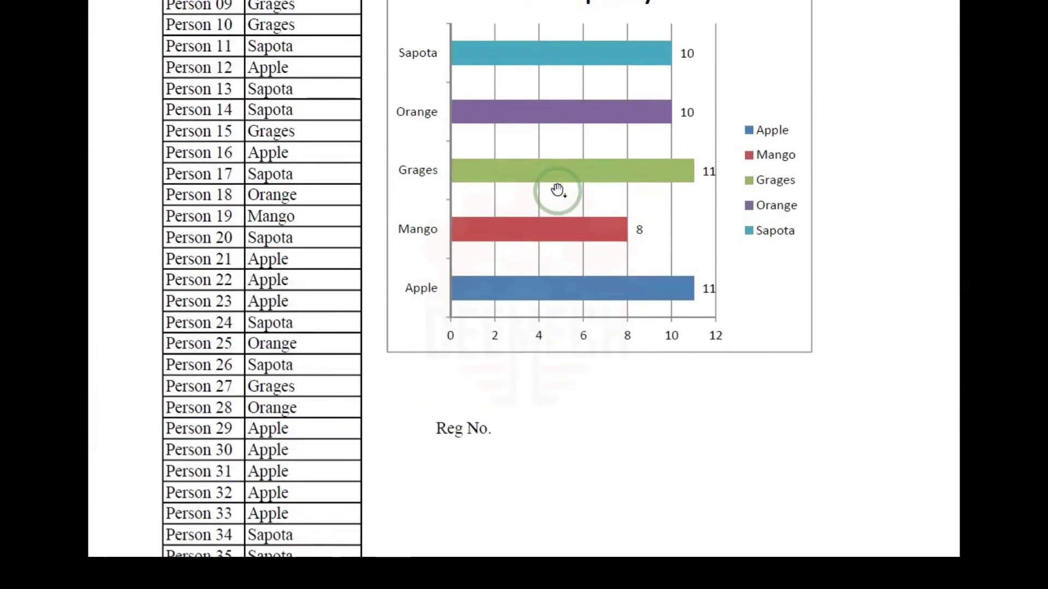
scroll(559, 192, down, 3)
scroll(559, 192, down, 3)
scroll(562, 192, down, 3)
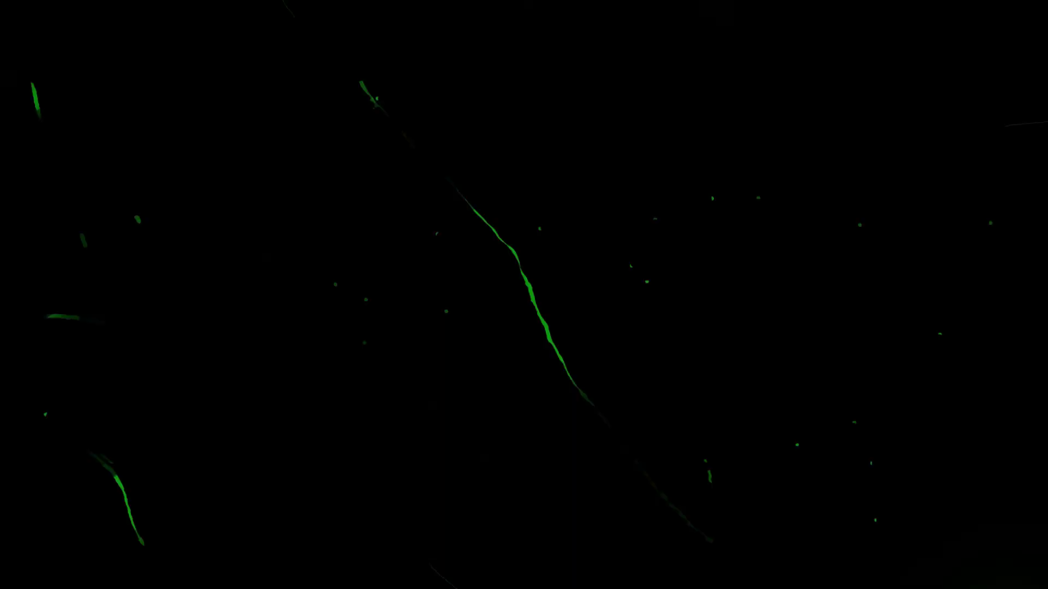